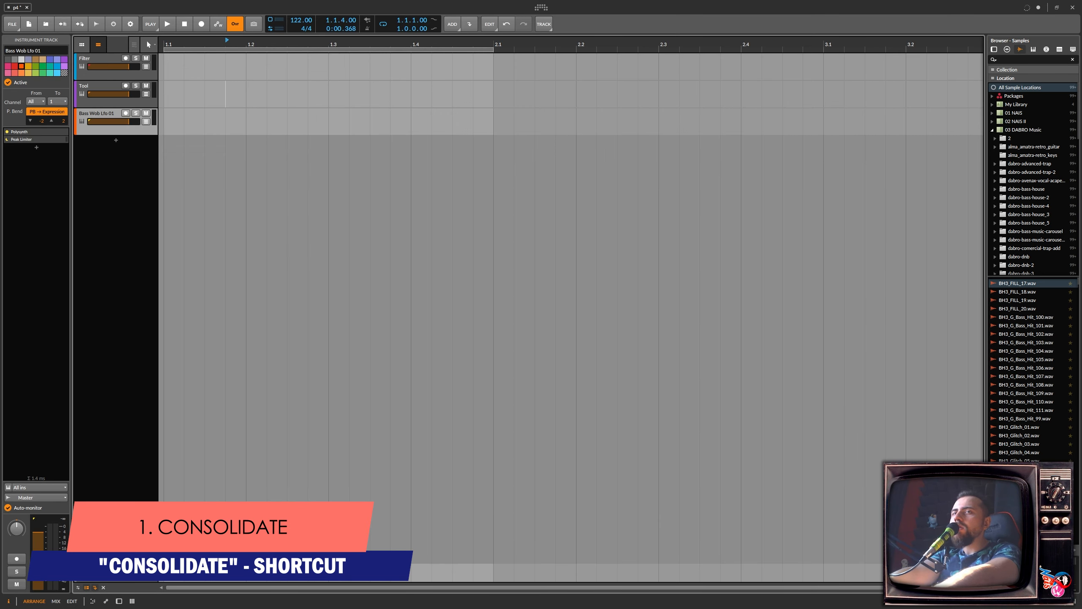
Browse BH5_Bass_Loops in dabro-bass-house_5, preview loops, and place the BH5_122_D#m_Deep_Bass loop on a new audio track at bar 1.
scroll(1025, 419, down, 5)
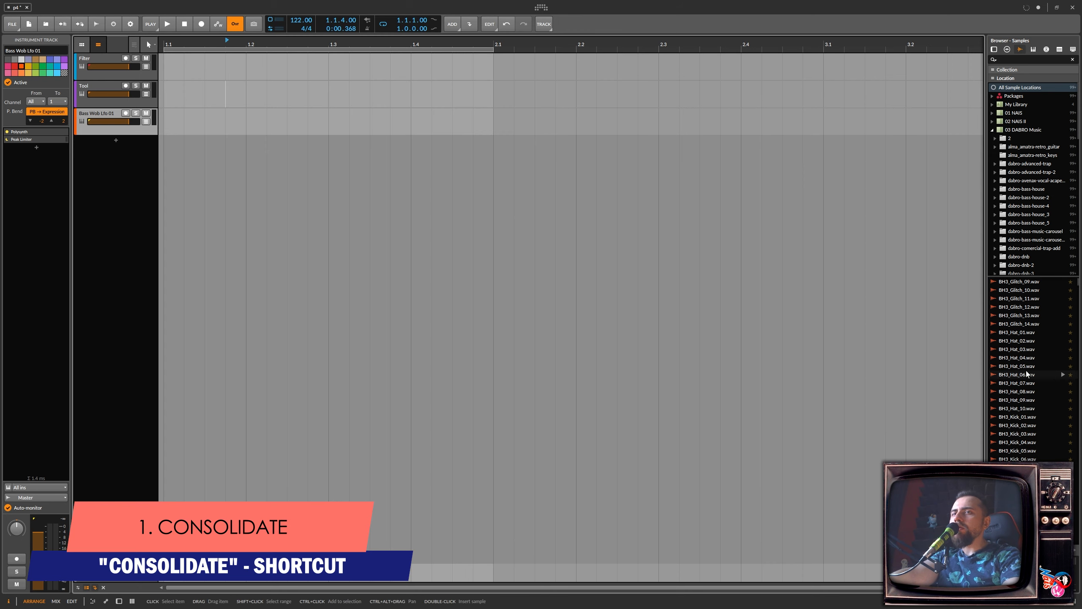
double_click(1033, 222)
scroll(1042, 198, down, 2)
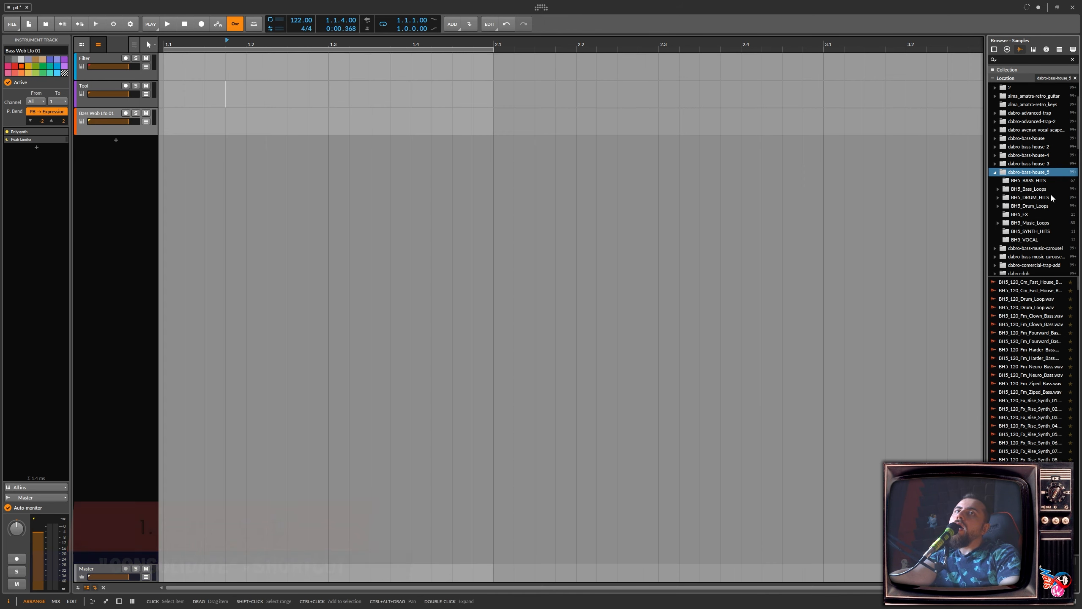
click(1042, 190)
click(1022, 402)
click(1023, 451)
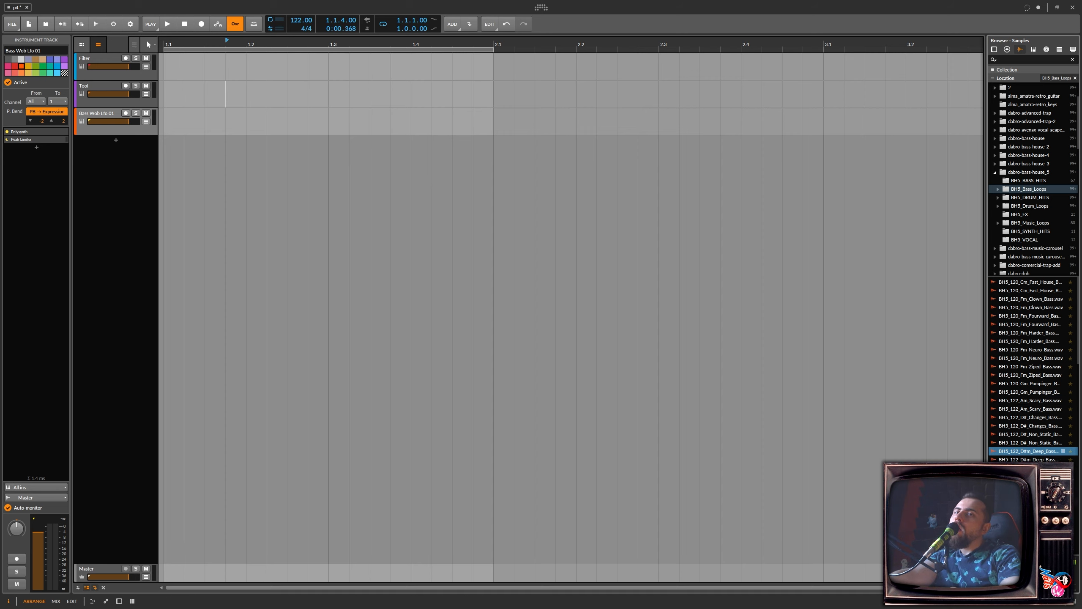
scroll(1026, 435, down, 4)
drag(1022, 329, 157, 213)
Split the Deep_Bass clip and cut out its portions from 1.2 to 1.2.3 and from 1.3.3 to 1.4.
click(247, 166)
click(326, 167)
key(ctrl+e)
click(279, 141)
key(Delete)
drag(364, 142, 420, 141)
click(370, 162)
key(ctrl+e)
Remove the bass audio after 2.1 and split the remaining final clip at 1.4.3 and 1.4.4.
click(494, 152)
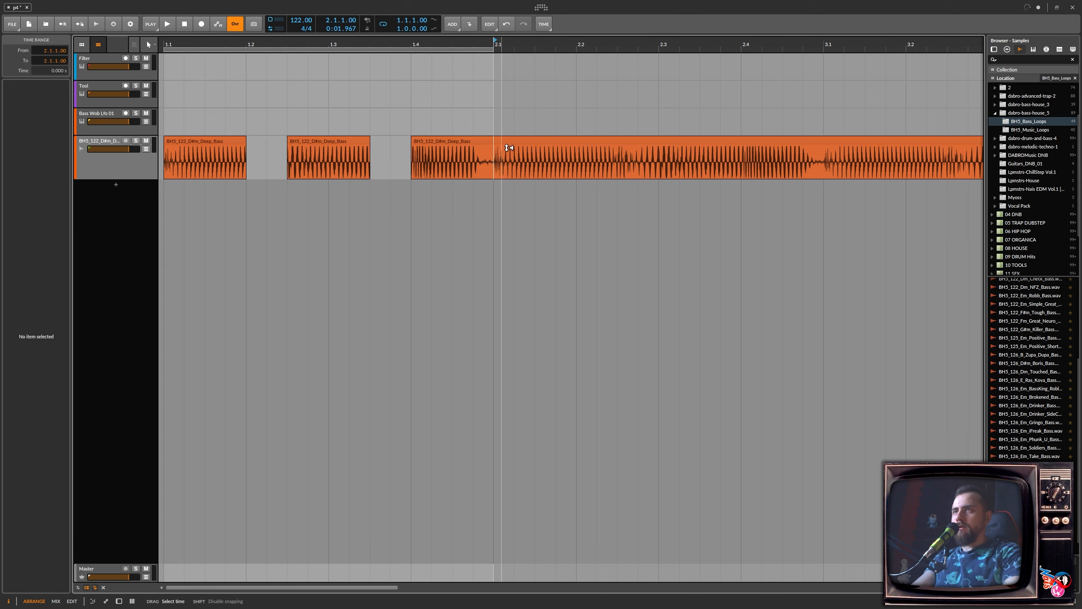
key(ctrl+e)
key(Delete)
click(454, 158)
key(ctrl+e)
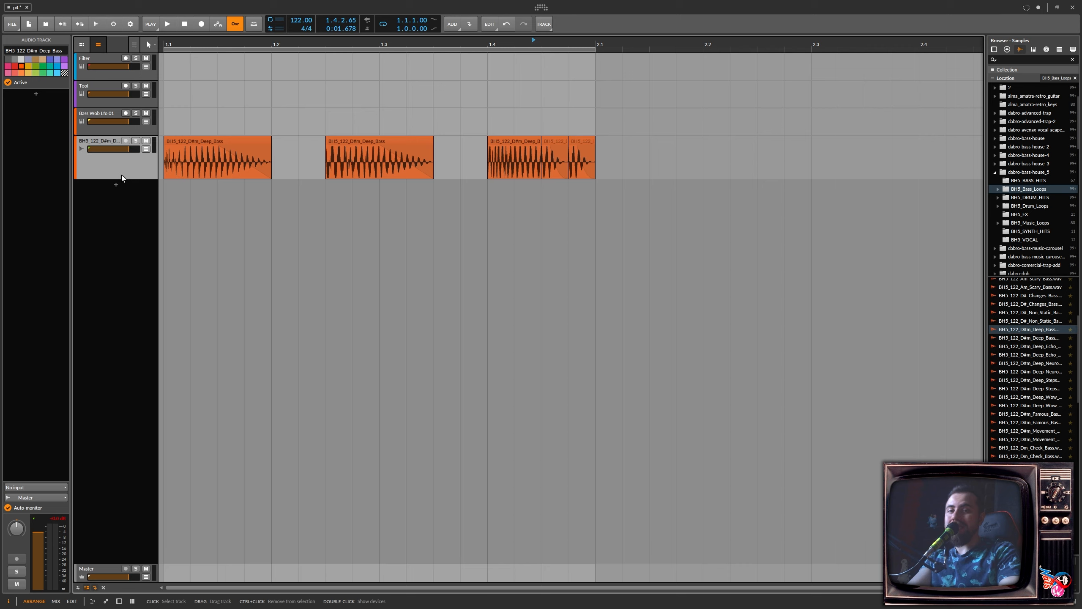
Look up the keyboard mapping for the Consolidate command in the shortcut settings.
click(592, 141)
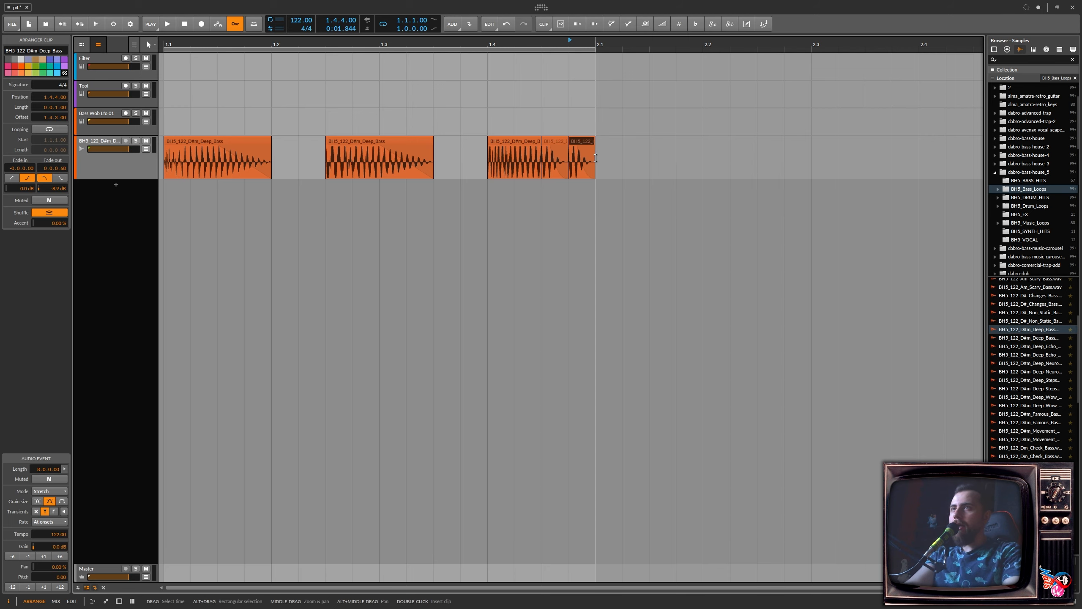
drag(597, 156, 1, 154)
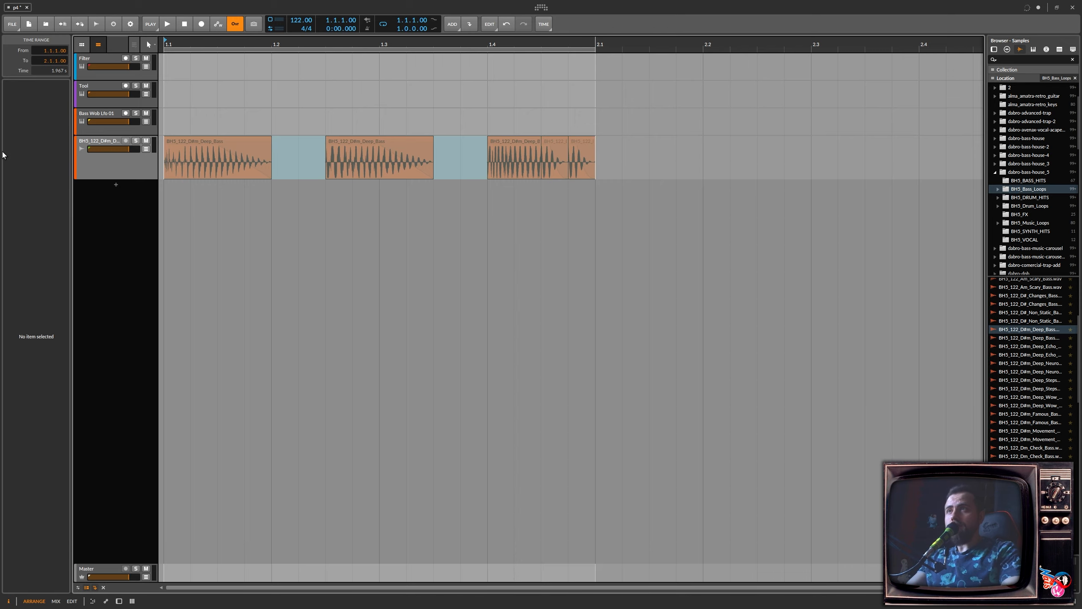
click(366, 287)
key(ctrl+comma)
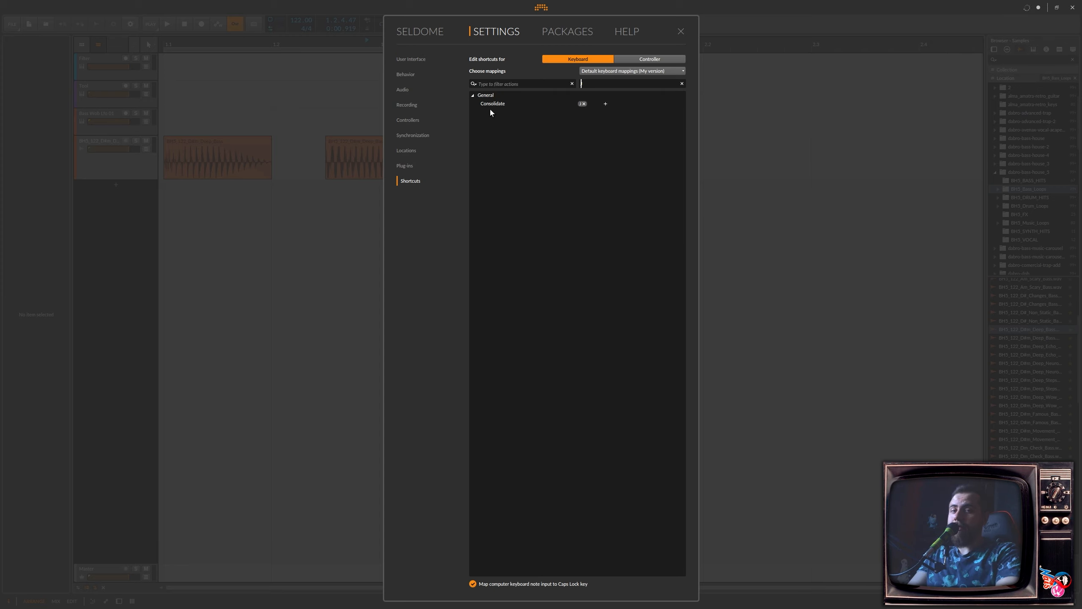
key(Escape)
Consolidate the bass track's pieces and gaps between 1.1.1 and 2.1.1 into a single clip.
click(676, 150)
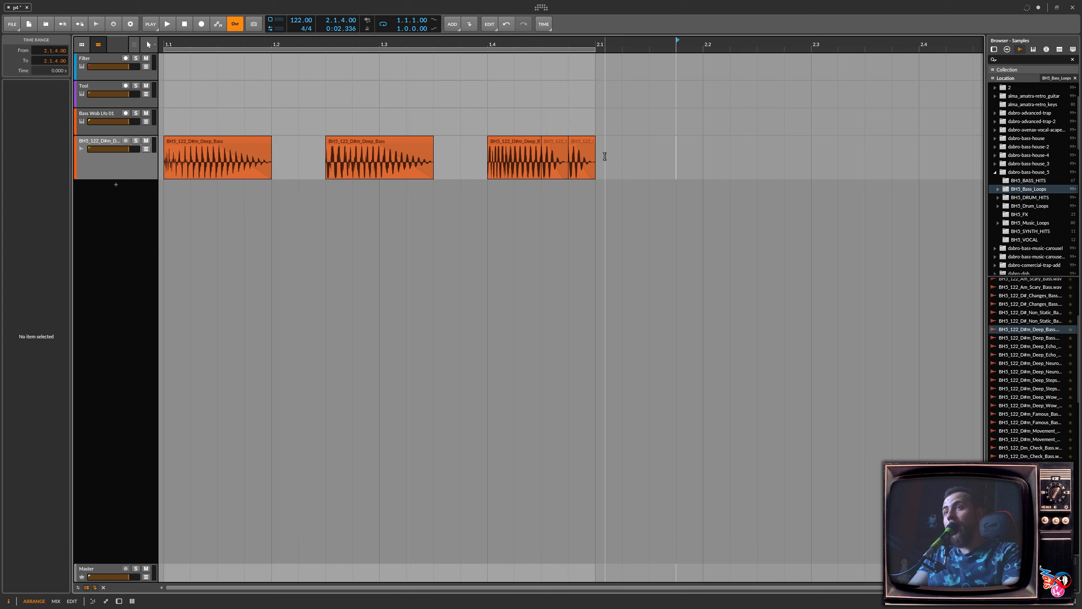
drag(601, 164, 1, 121)
key(ctrl+j)
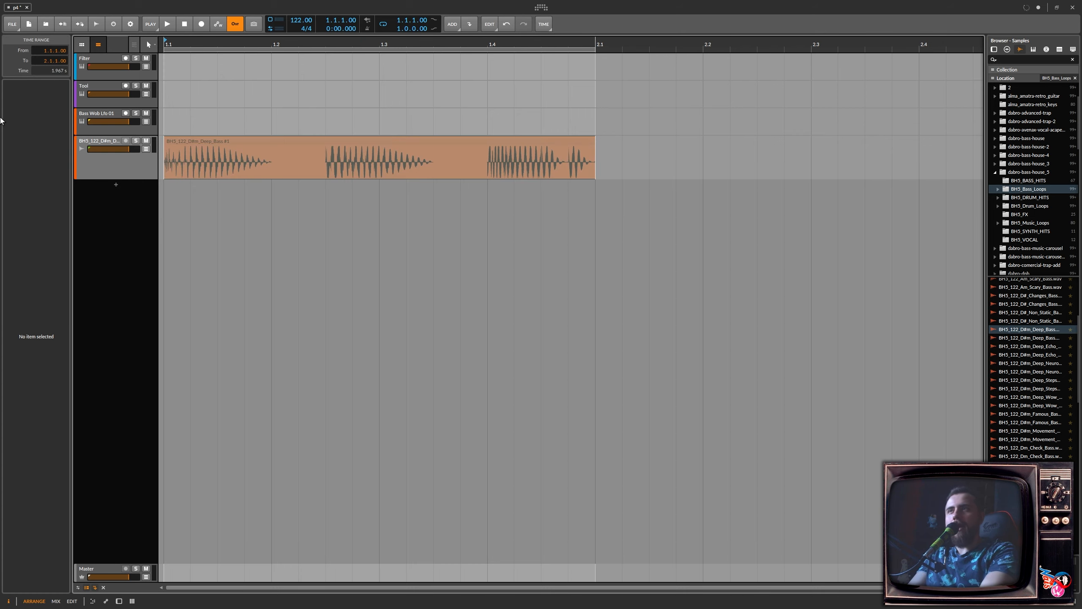
Open the consolidated Deep_Bass clip for detailed editing and examine its separate audio events, gaps, and waveform start.
click(263, 133)
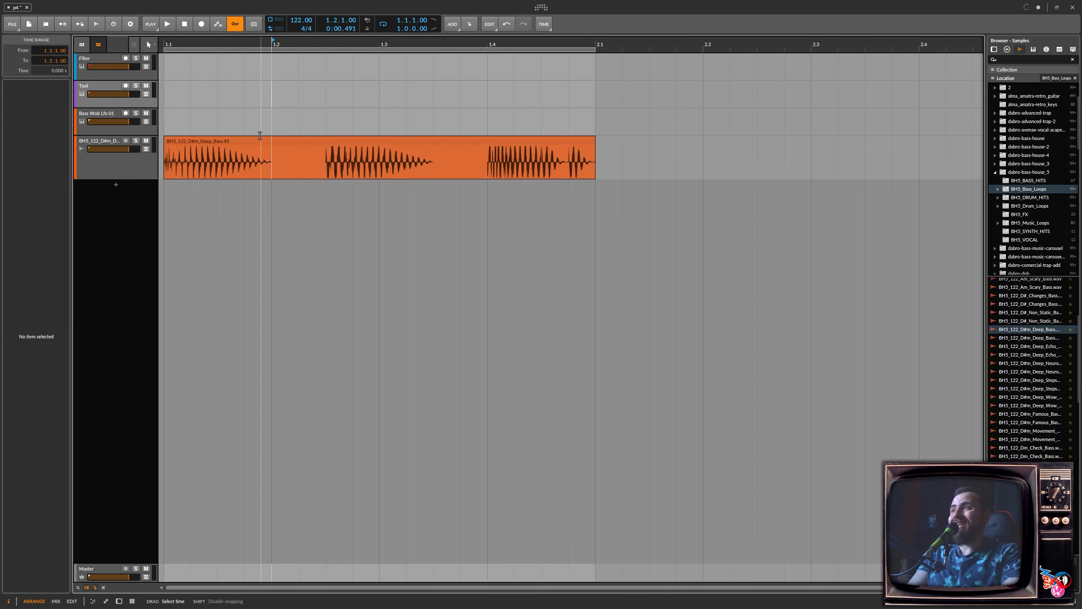
double_click(264, 144)
drag(348, 485, 433, 472)
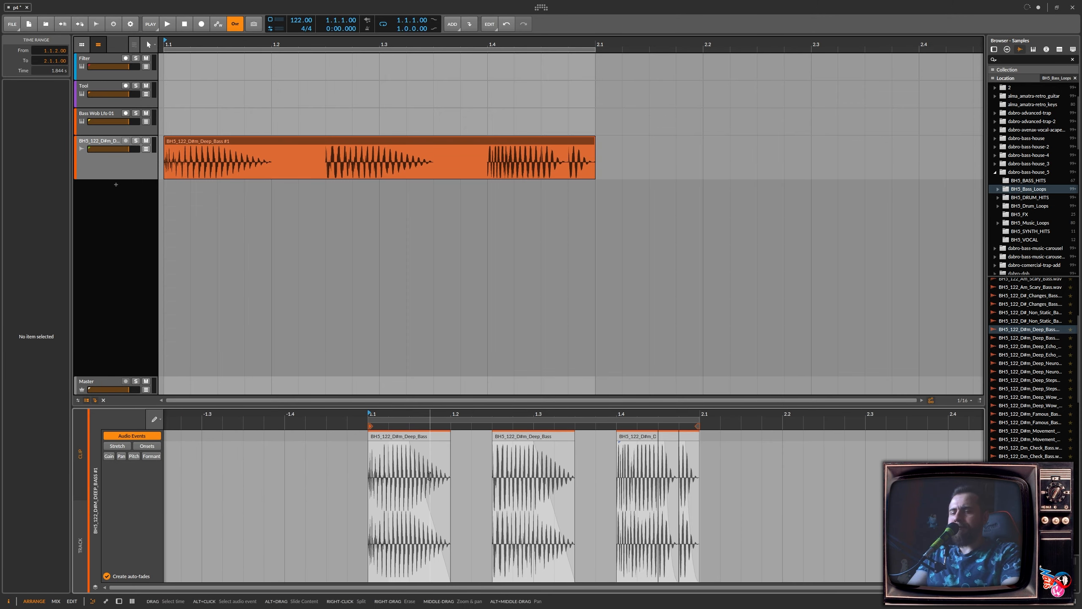
scroll(271, 215, down, 5)
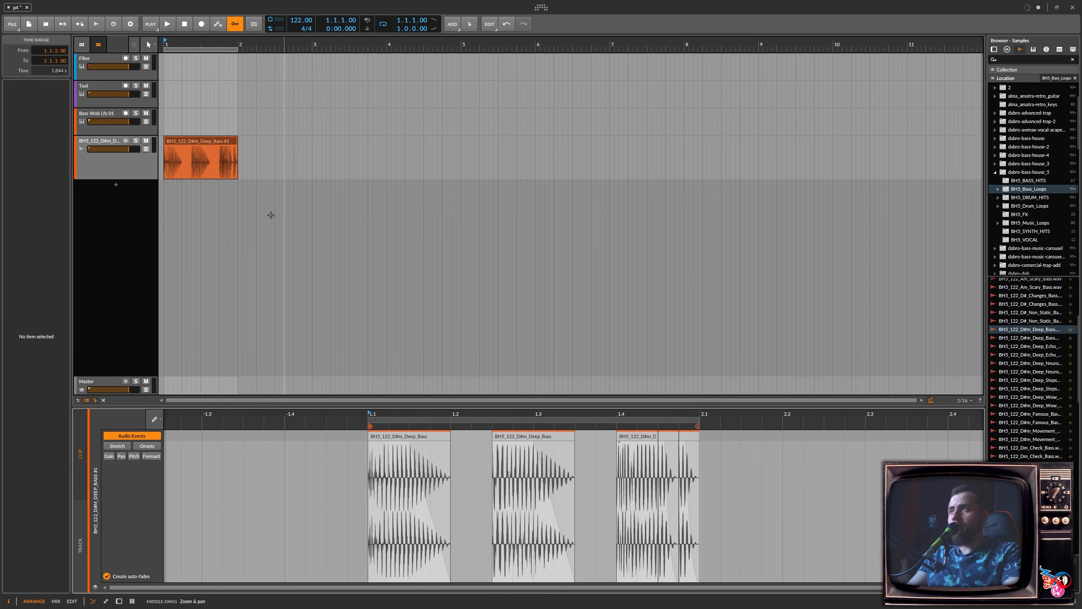
scroll(283, 215, up, 2)
scroll(166, 138, down, 3)
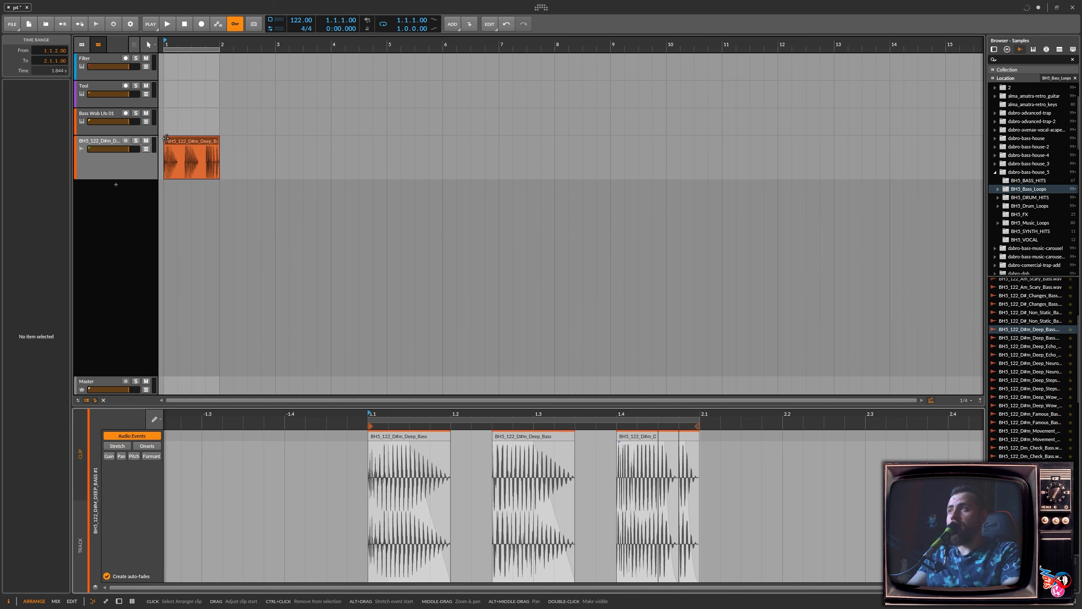
scroll(166, 142, up, 5)
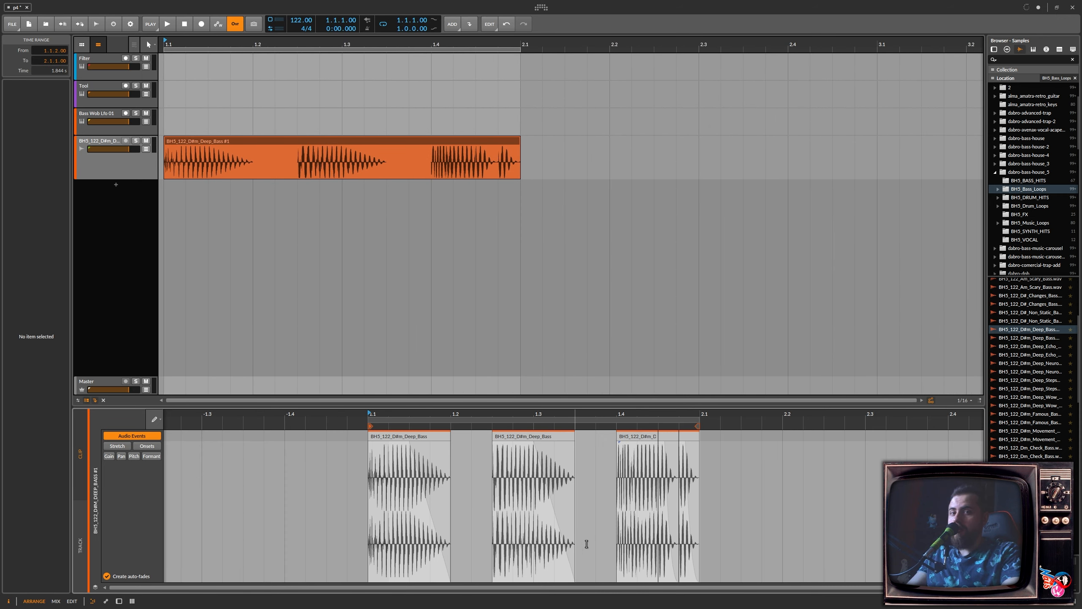
scroll(374, 440, up, 10)
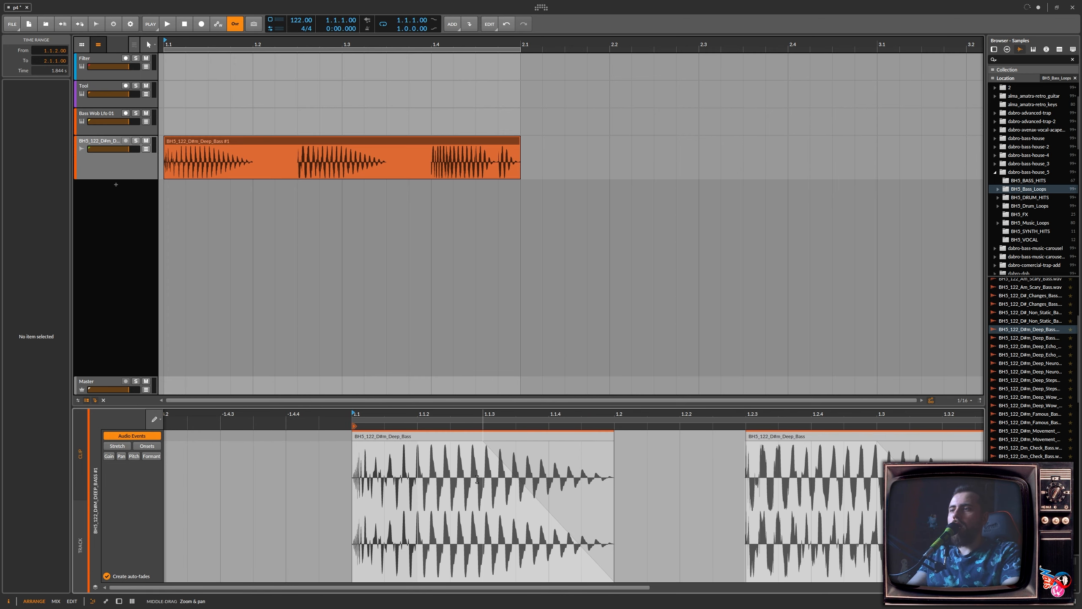
drag(280, 443, 389, 452)
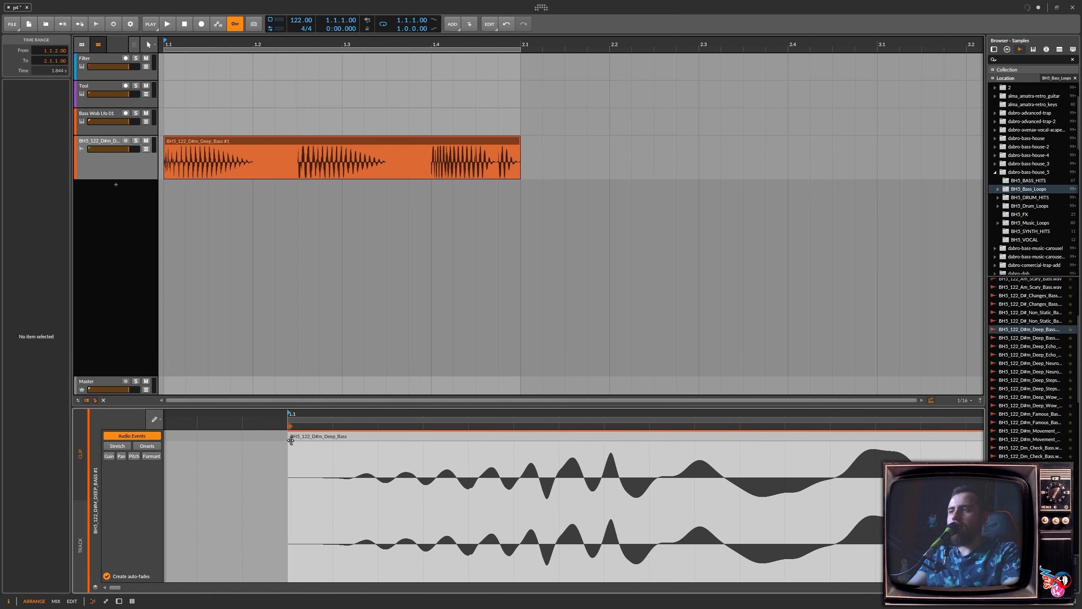
scroll(302, 471, down, 10)
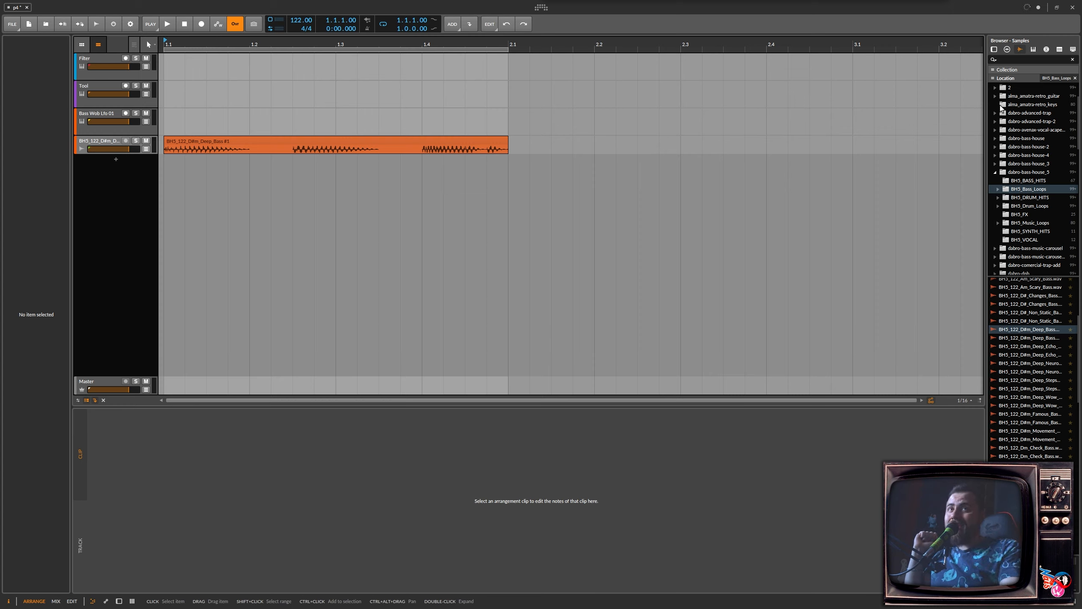
Browse the files to the Aug 4 - Sampler Design folder and import its whole project below the bass track.
click(1074, 50)
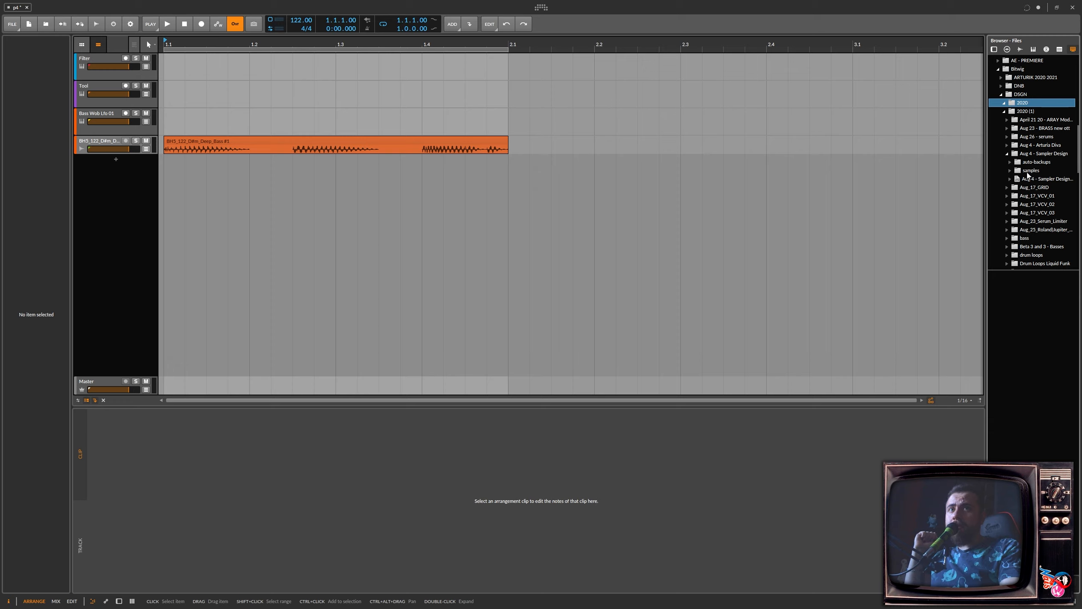
click(1007, 161)
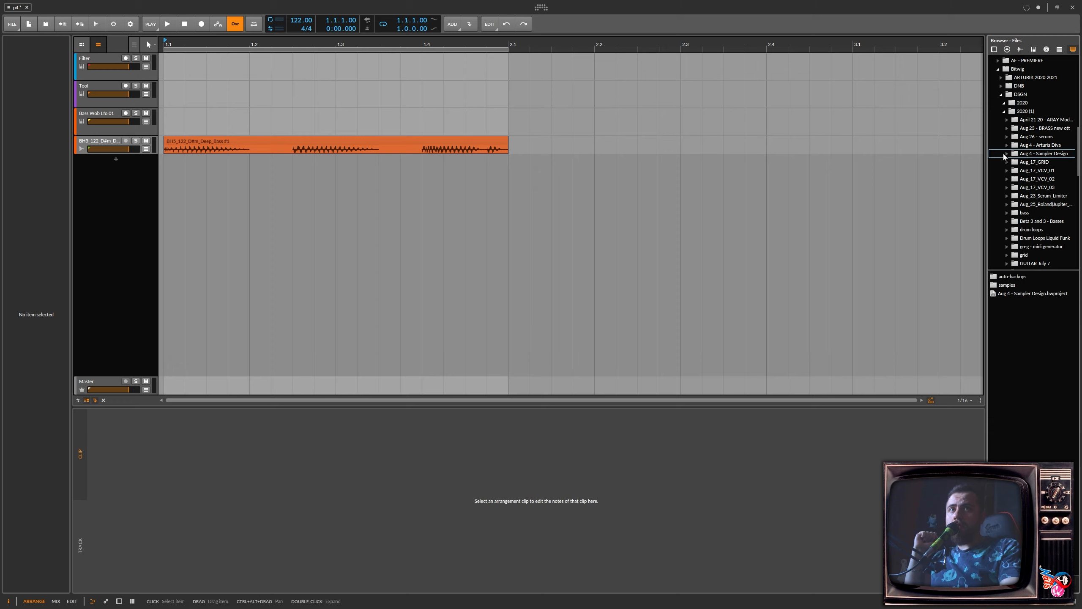
click(1044, 154)
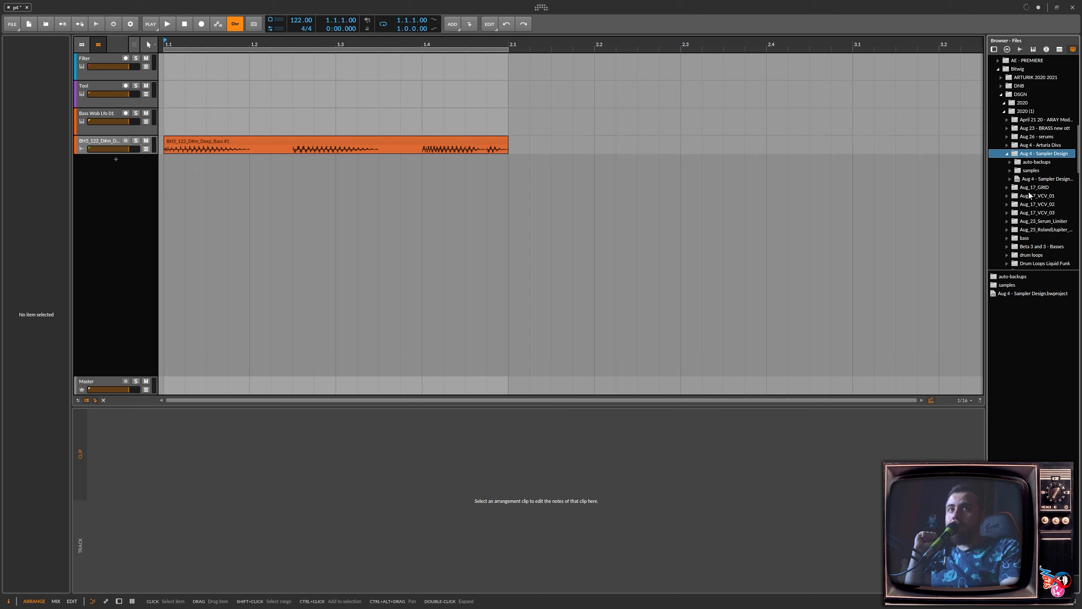
drag(1033, 183, 275, 262)
drag(975, 181, 182, 170)
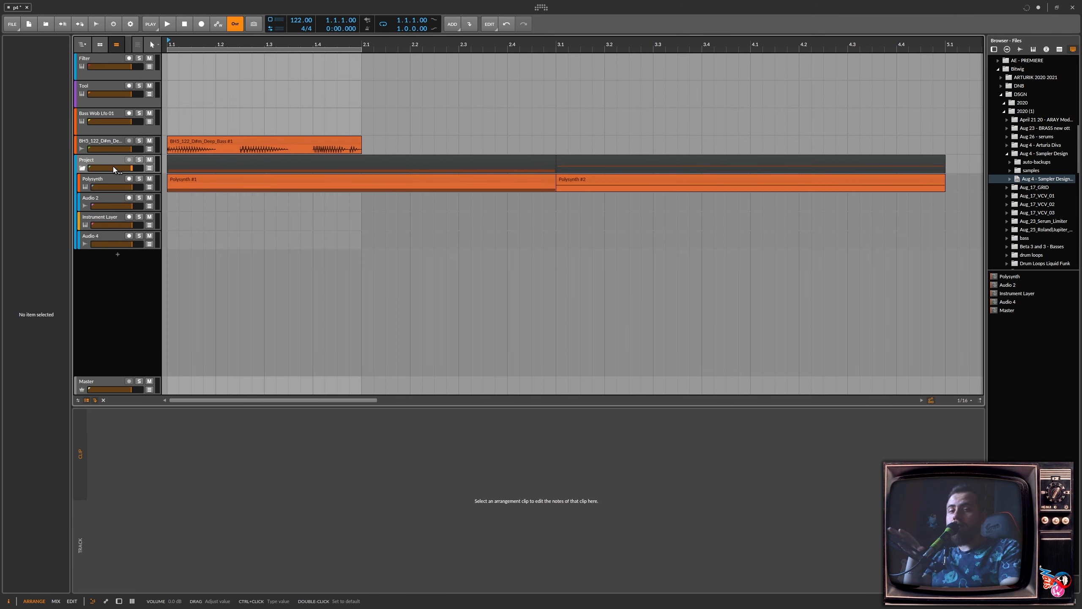
Collapse and re-expand the imported Project group to inspect its child tracks and clips across the arrangement.
click(83, 169)
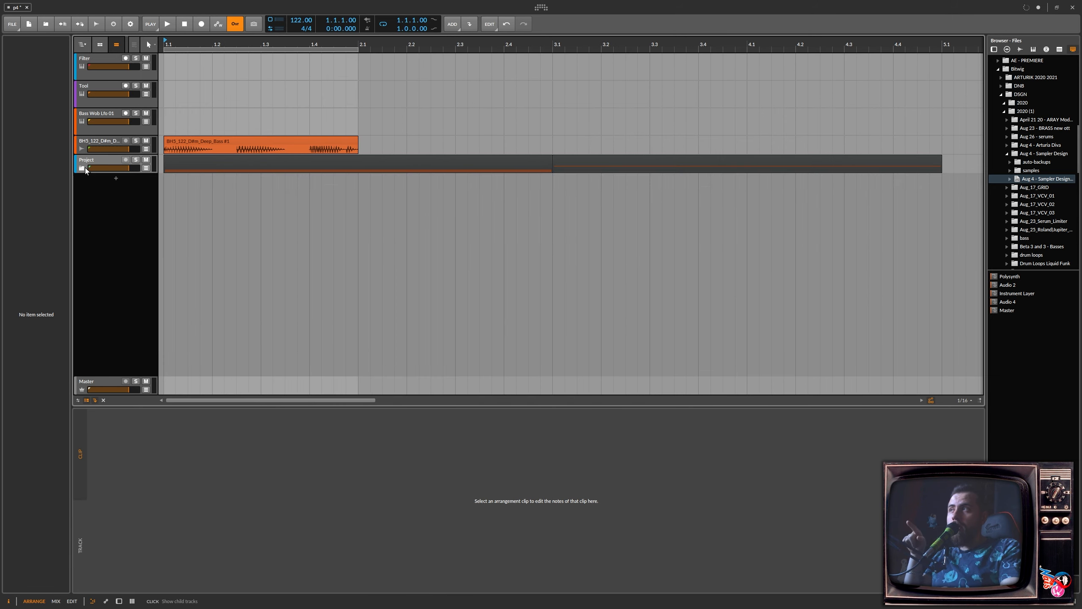
click(83, 169)
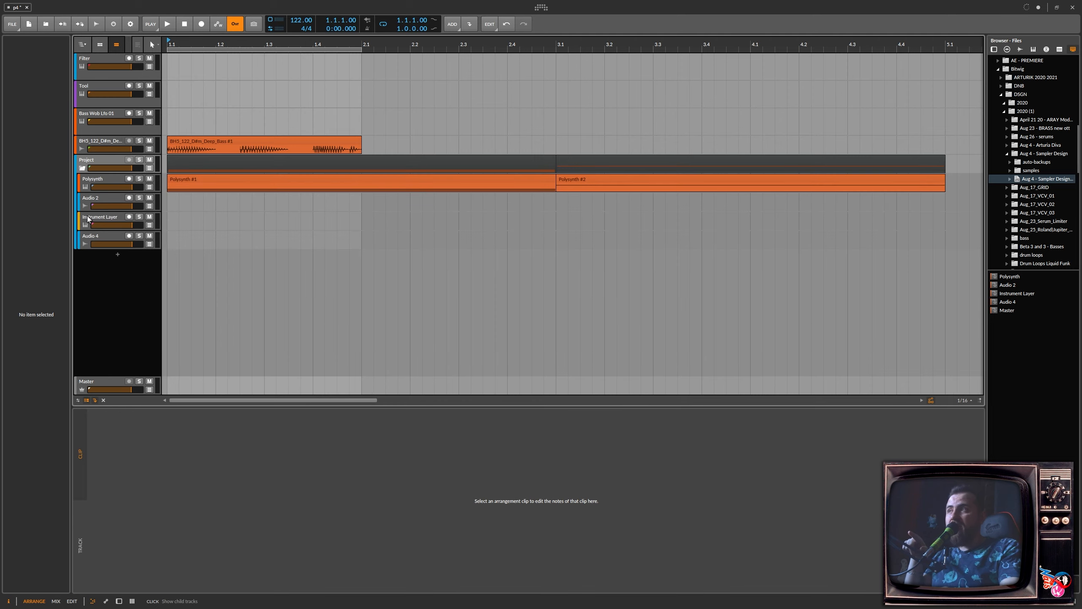
scroll(252, 213, down, 3)
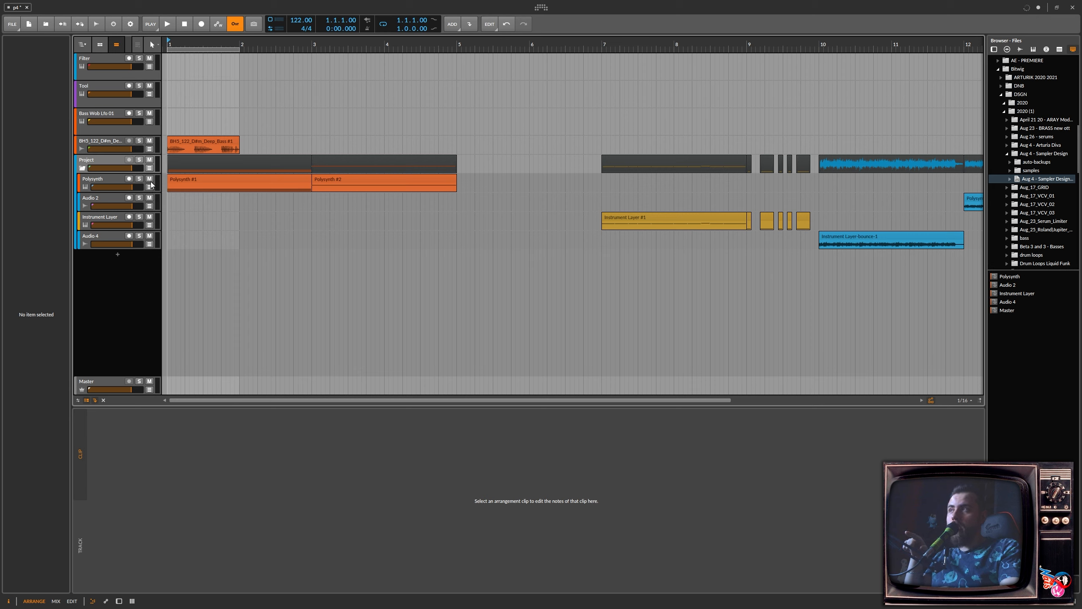
click(96, 166)
Import only the Polysynth track from the Aug 4 - Sampler Design project below the Project group and solo it.
click(1010, 180)
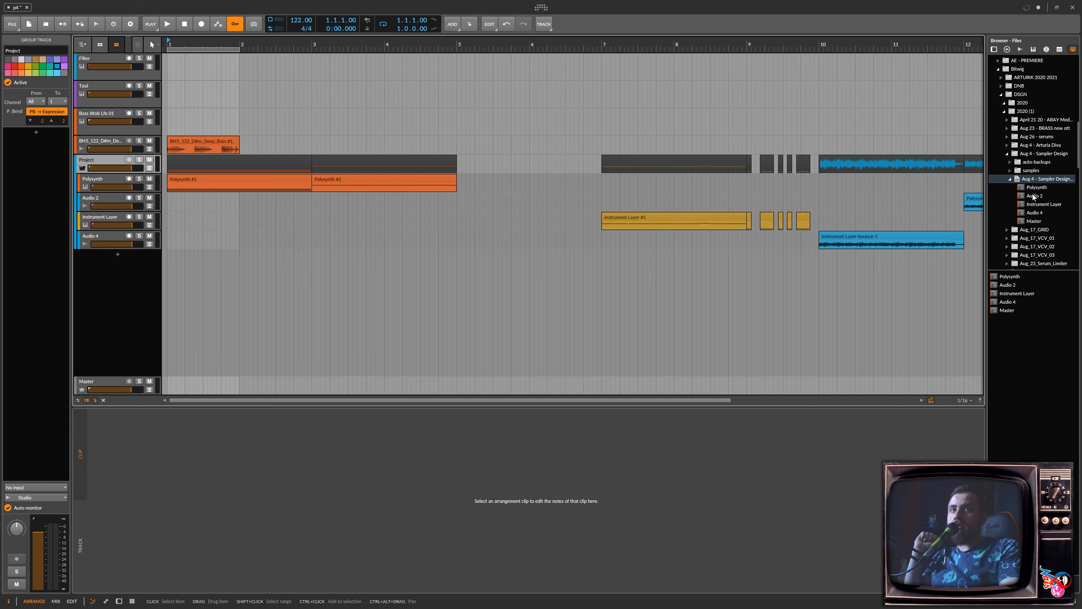
drag(1037, 190, 168, 268)
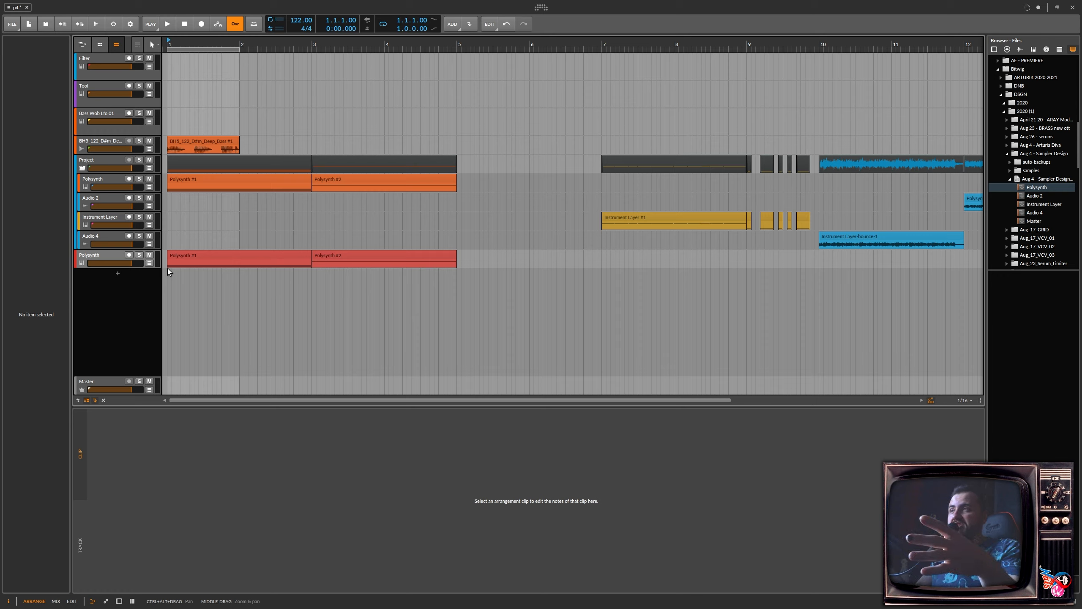
click(138, 255)
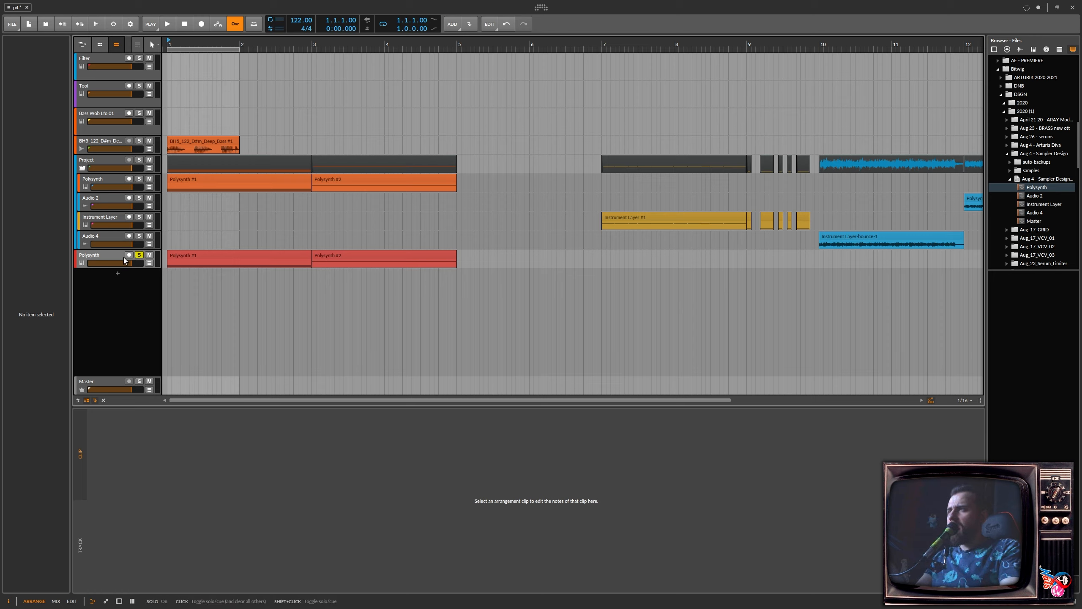
Play the arrangement from the start, extend the loop region to four bars, and show the soloed Polysynth track's device chain.
drag(163, 258, 168, 259)
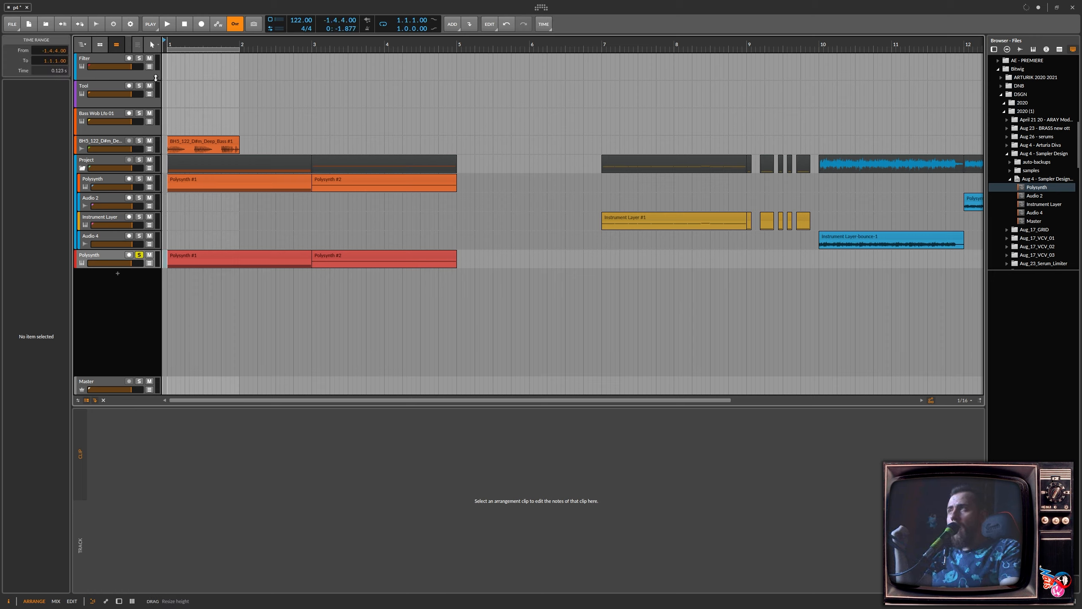
click(169, 28)
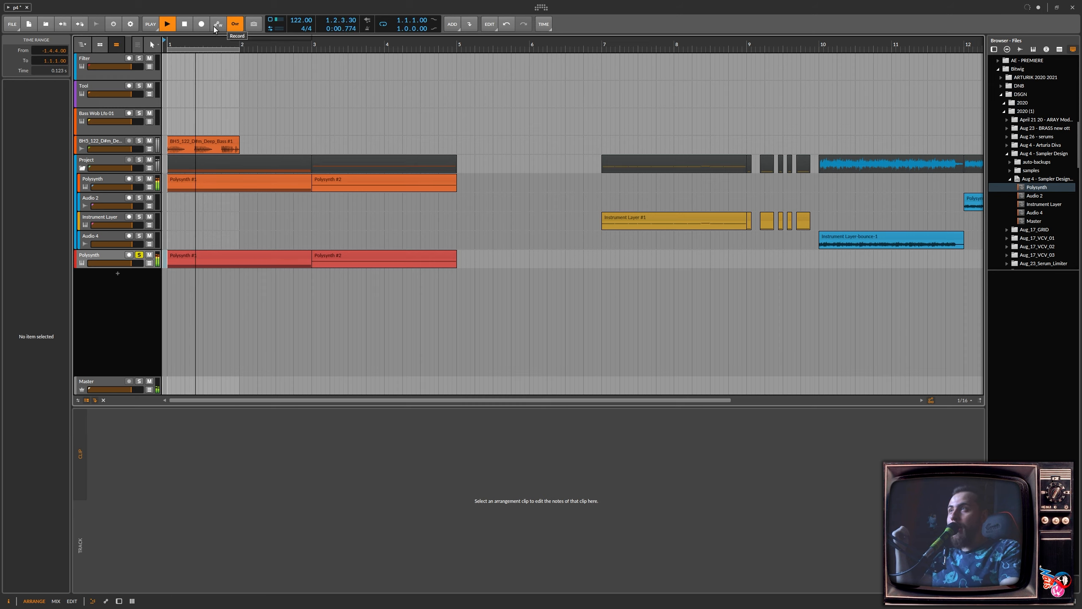
mouse_move(240, 54)
mouse_down()
mouse_move(483, 90)
mouse_move(457, 115)
mouse_up()
click(102, 256)
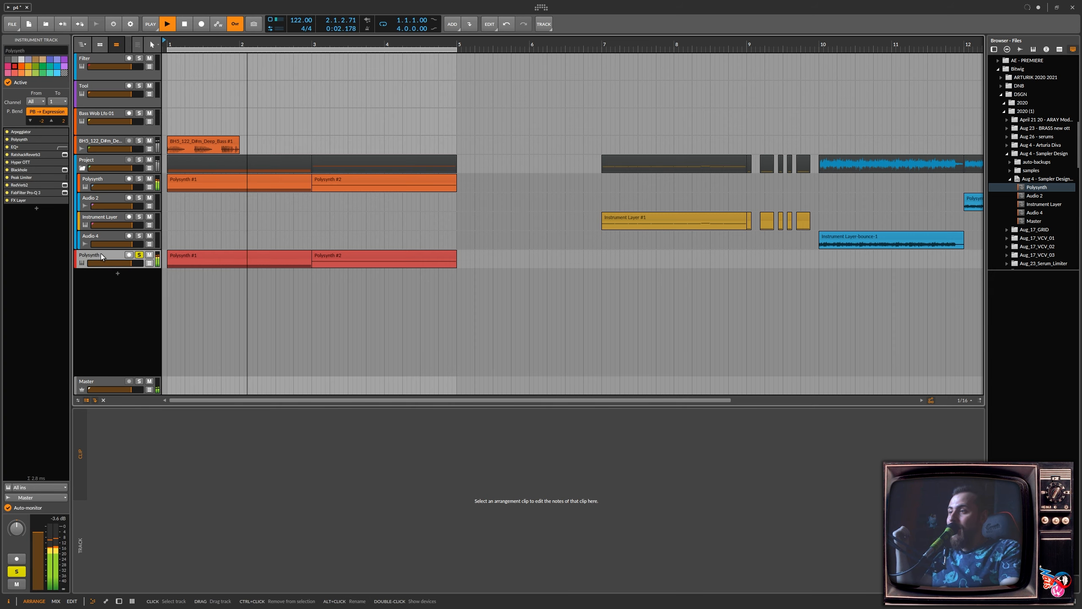
double_click(103, 256)
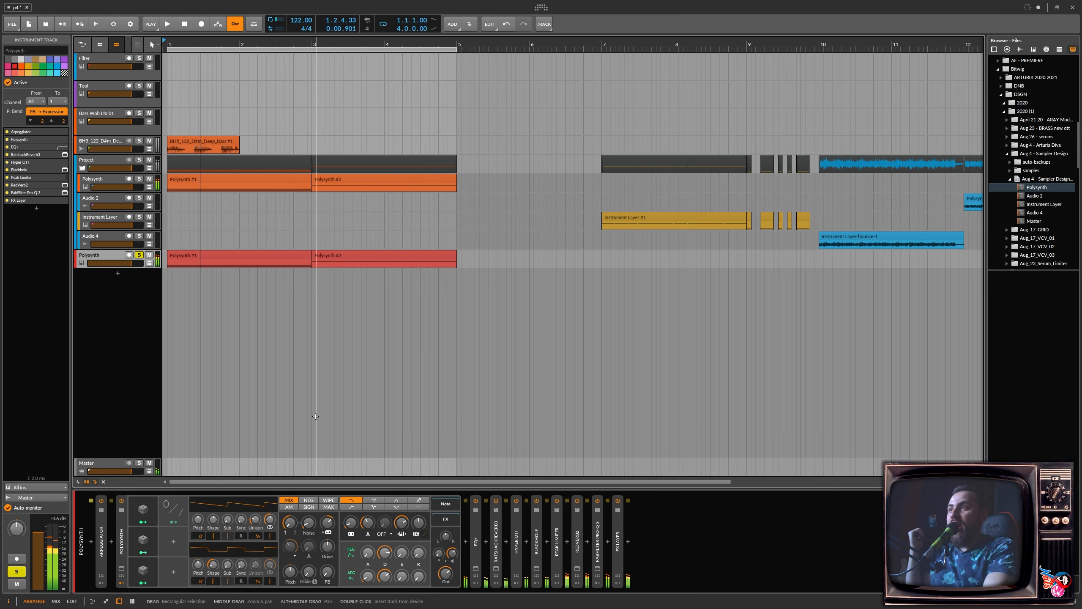
Deselect the Polysynth track and examine the available edit commands and their pin options.
click(509, 140)
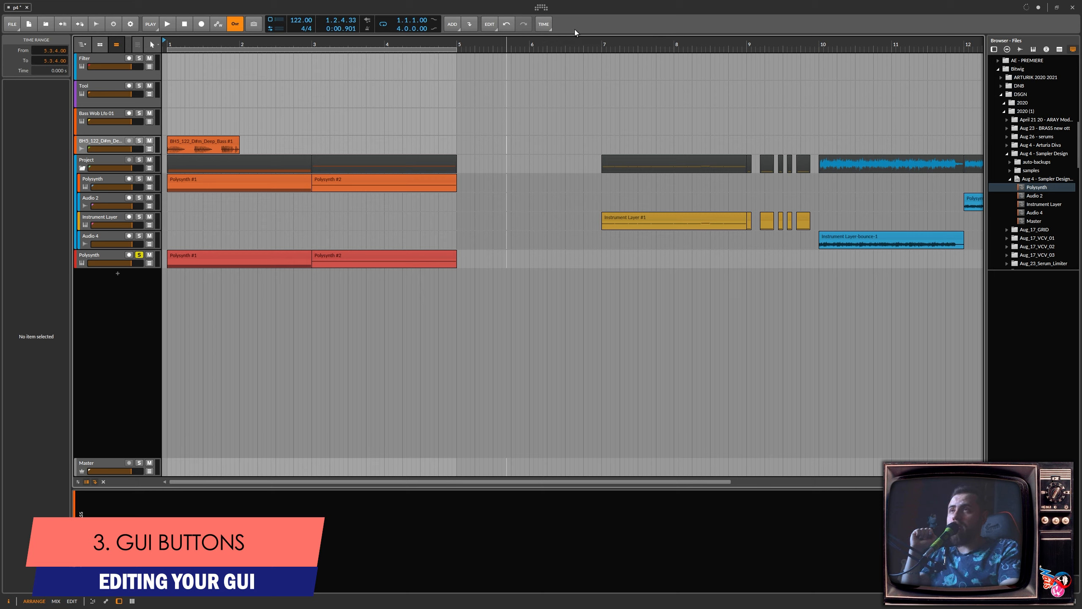
click(492, 30)
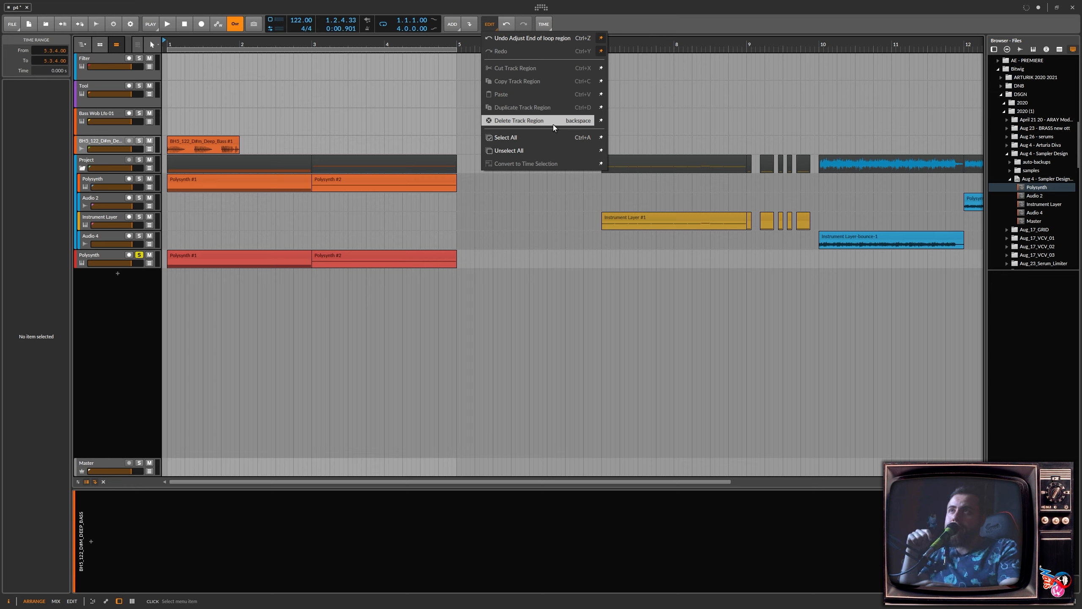
click(553, 30)
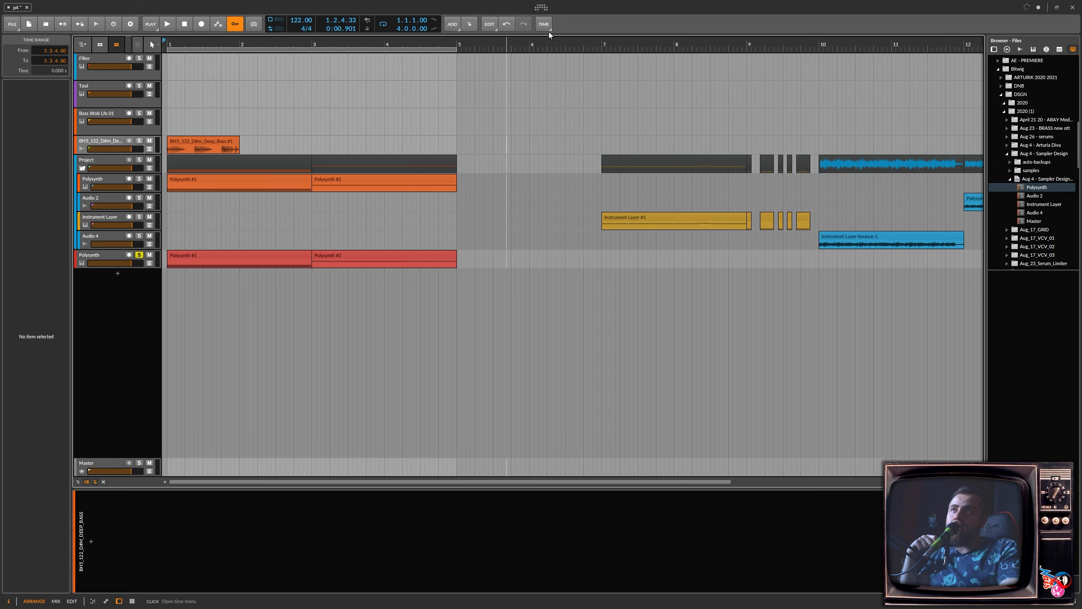
Examine the available time, add, playback and file commands along with their pin options.
click(548, 33)
click(563, 23)
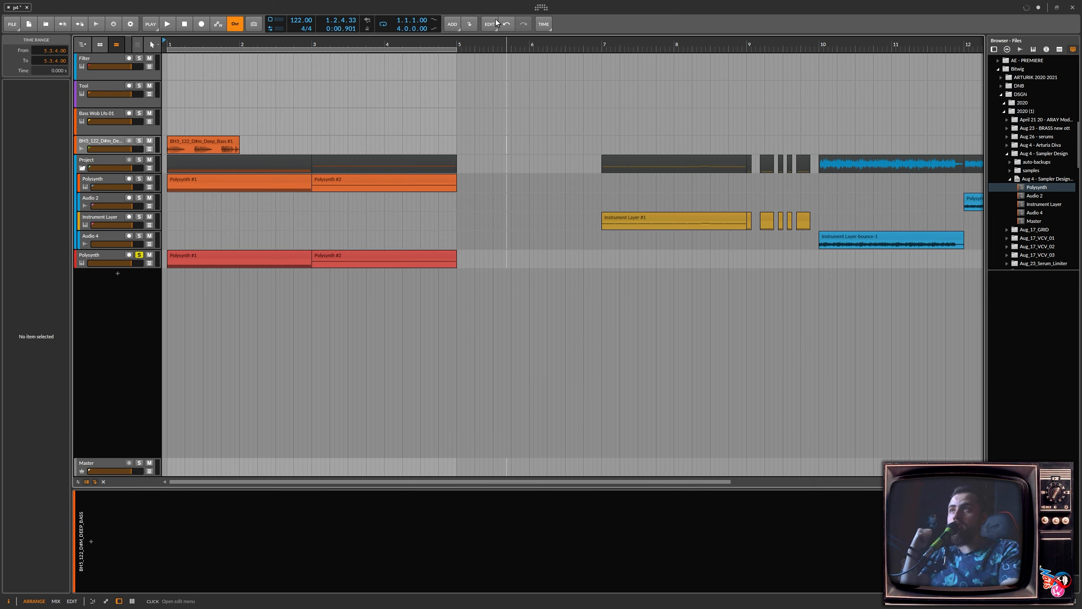
click(457, 29)
click(460, 29)
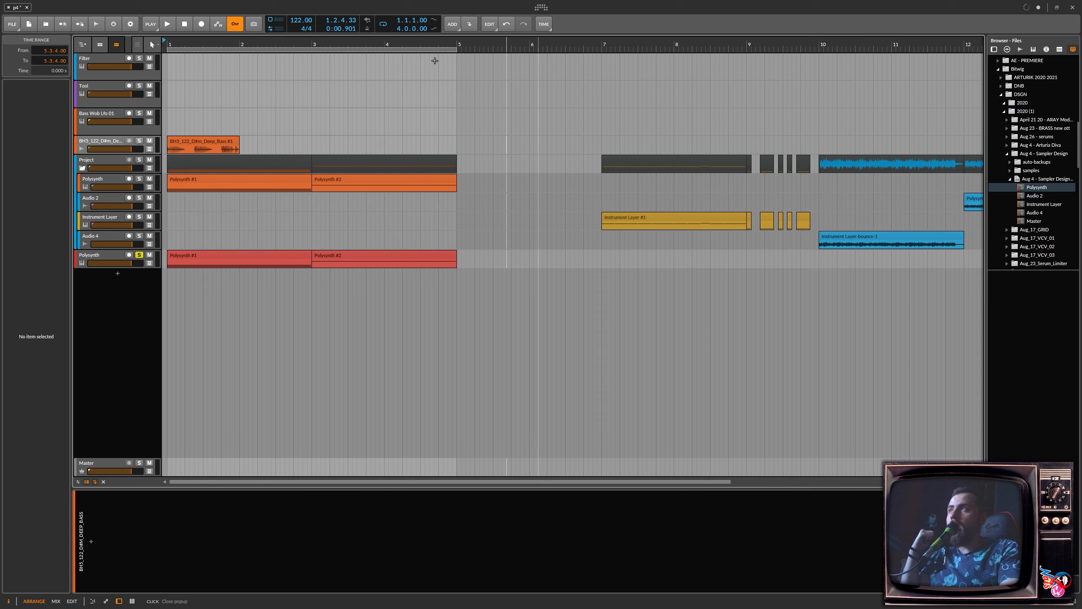
click(157, 35)
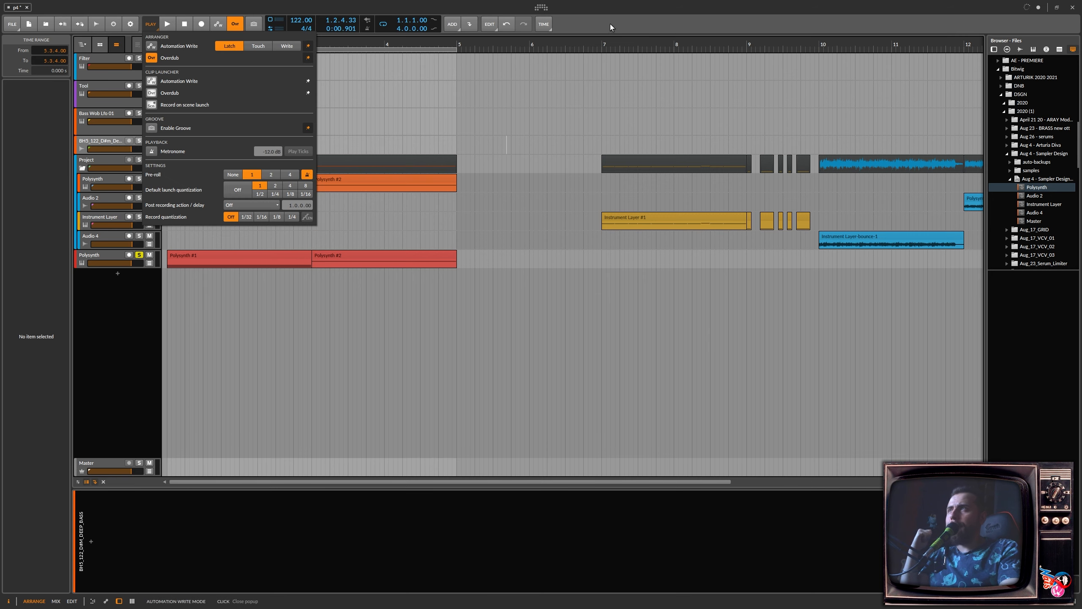
click(610, 23)
click(12, 24)
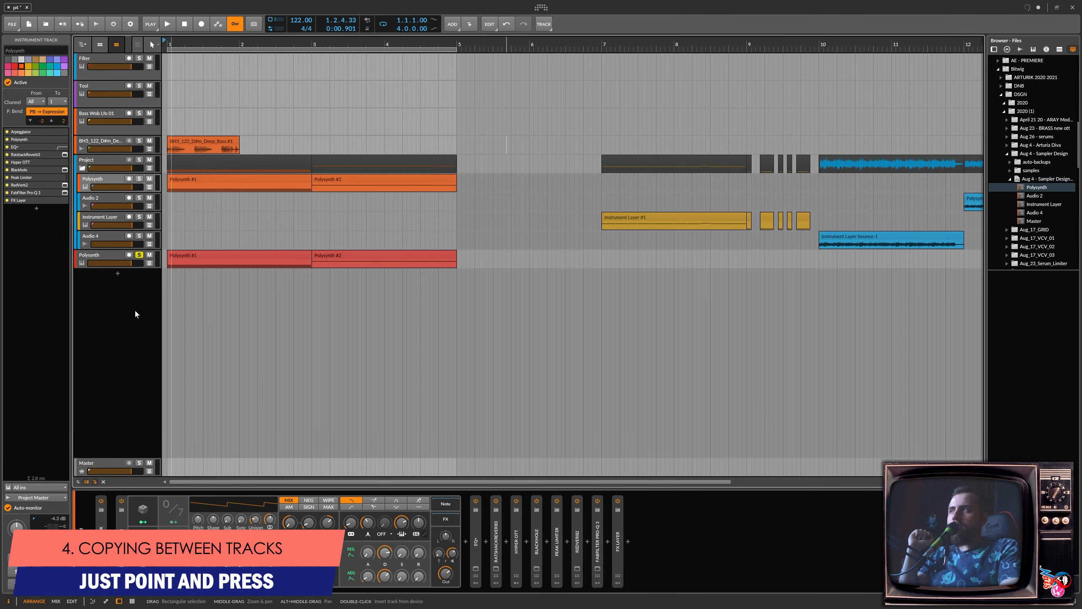
Delete the imported Project group and show the remaining Polysynth track's device chain.
click(103, 161)
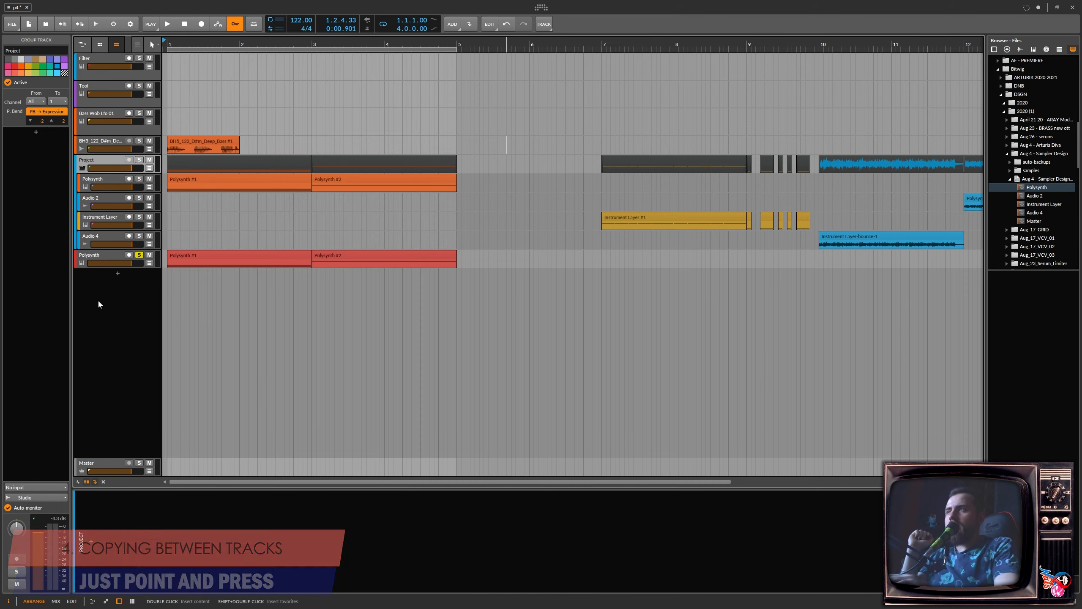
key(Delete)
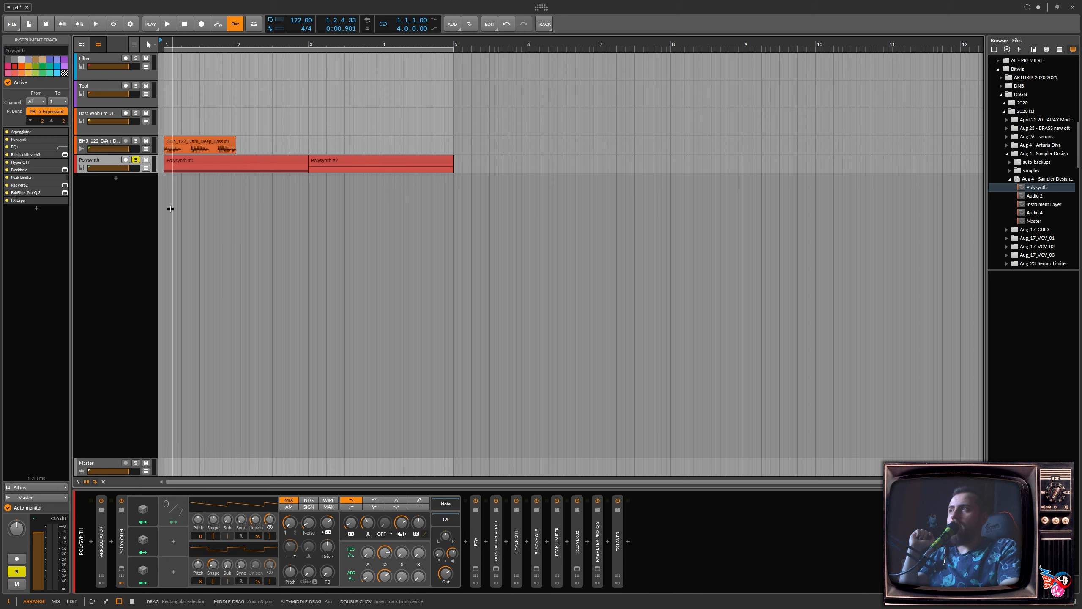
click(100, 142)
click(91, 163)
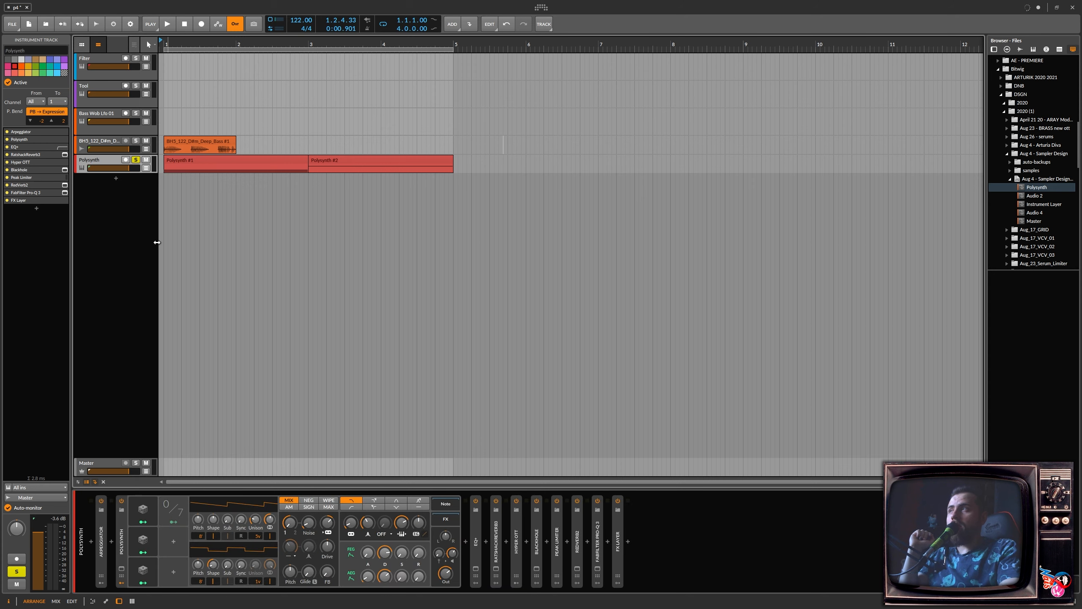
Try placing the EQ+ device from the Polysynth chain on a new track above Polysynth, and undo it.
click(476, 541)
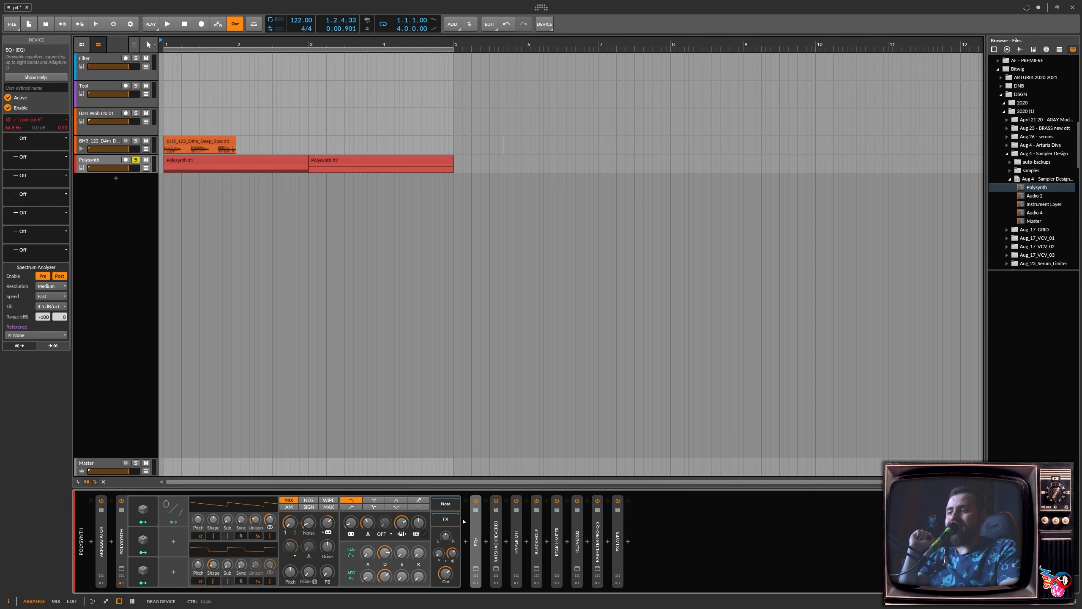
drag(464, 521, 356, 420)
drag(217, 178, 116, 158)
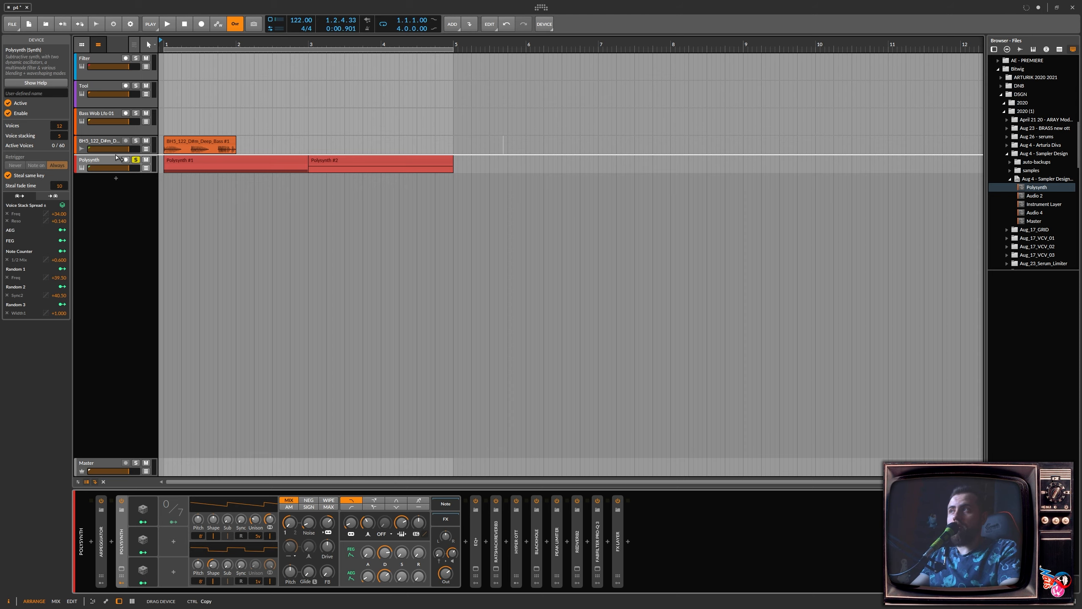
drag(116, 158, 115, 159)
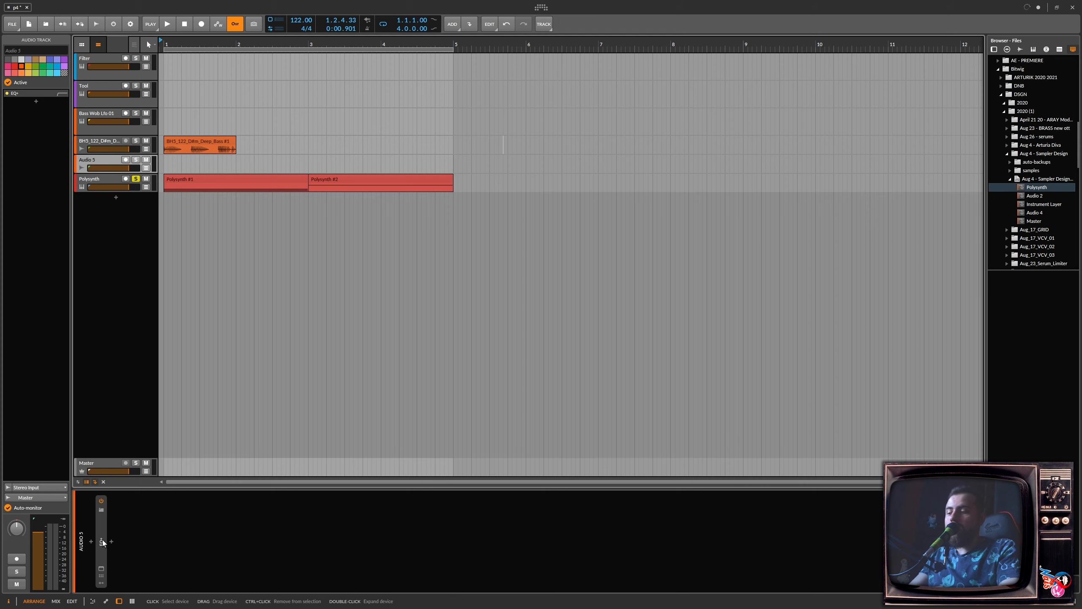
key(ctrl+z)
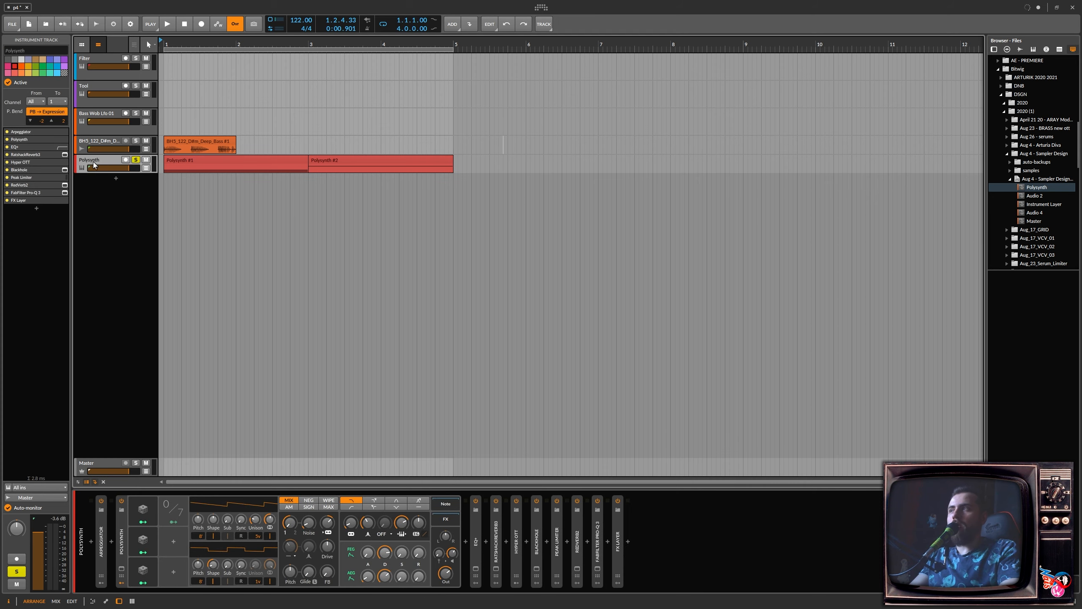
Try moving the Polysynth #1 clip onto a new track above Polysynth, and undo the move.
click(192, 164)
click(116, 161)
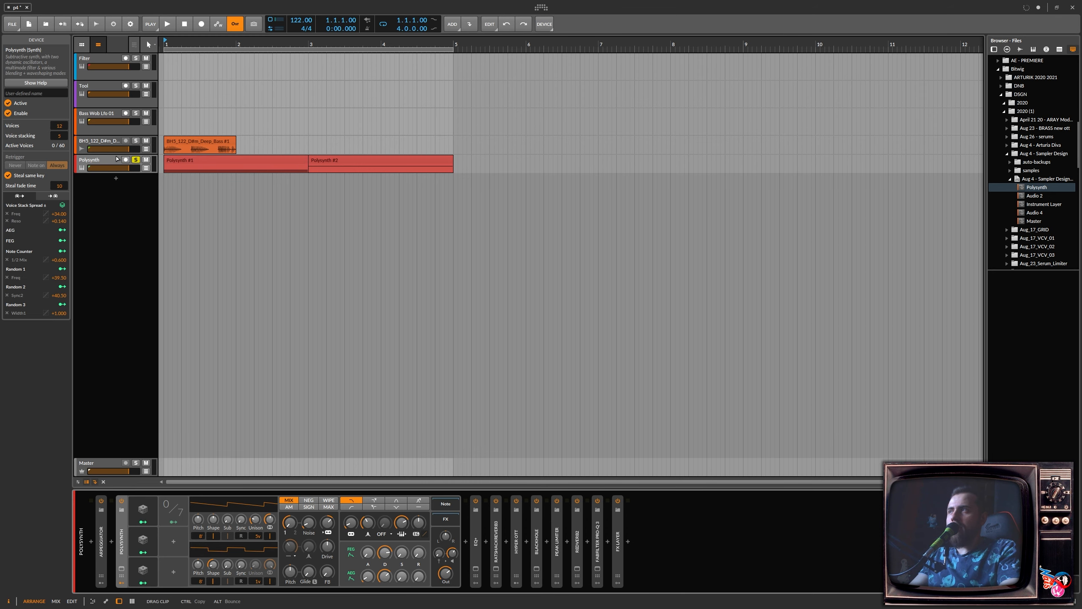
drag(116, 160, 119, 156)
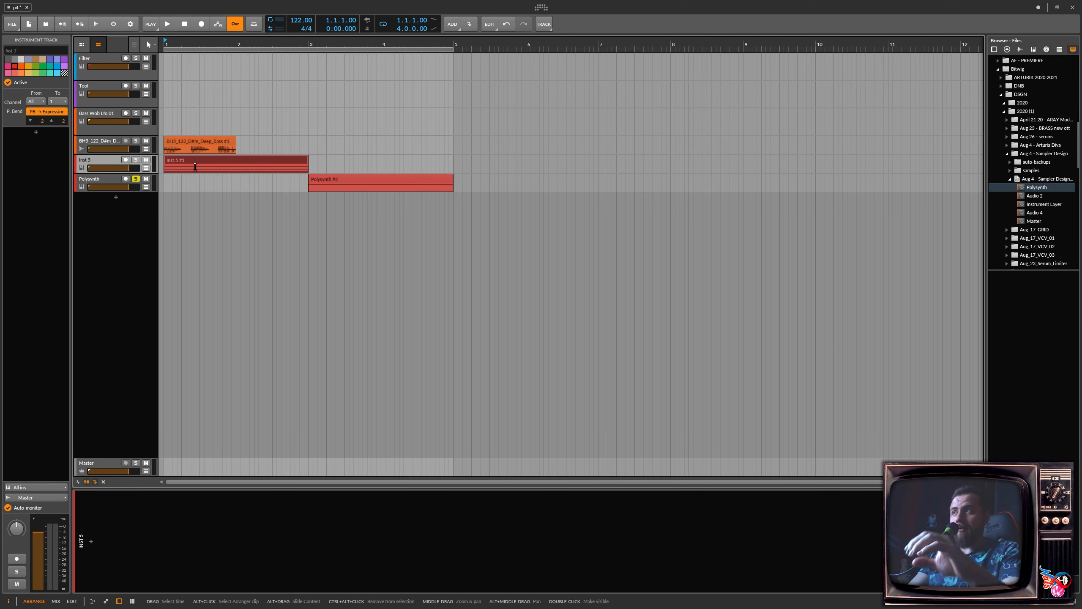
key(ctrl+z)
Try copying the Polysynth #1 clip onto a new track above Polysynth while keeping the original clip.
drag(180, 162, 118, 156)
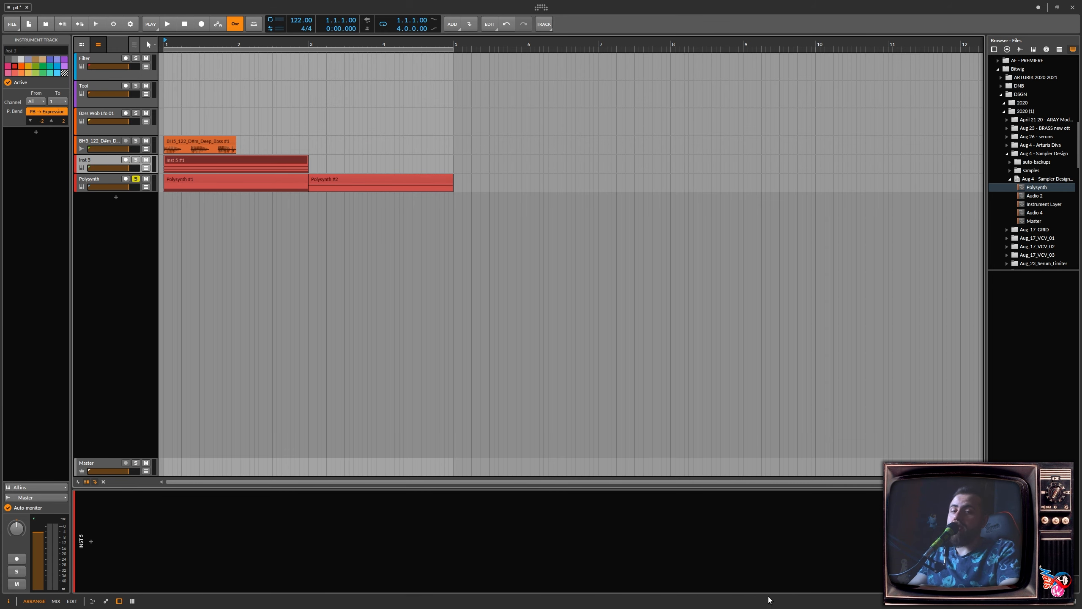
click(197, 158)
click(163, 191)
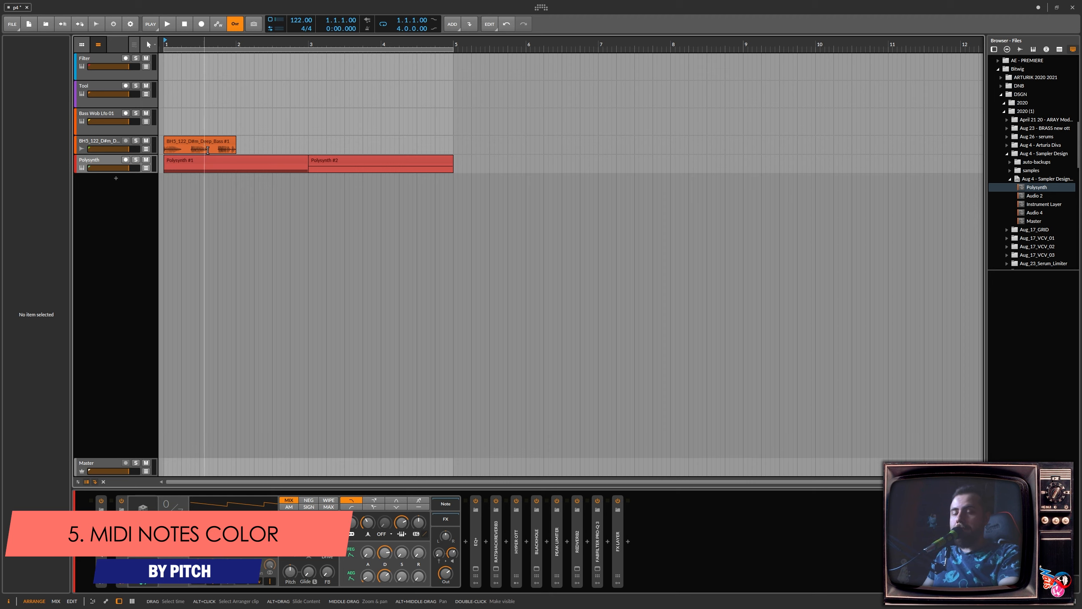
Open the notes of the Polysynth #1 clip and recolor the Polysynth track teal.
click(206, 164)
double_click(208, 164)
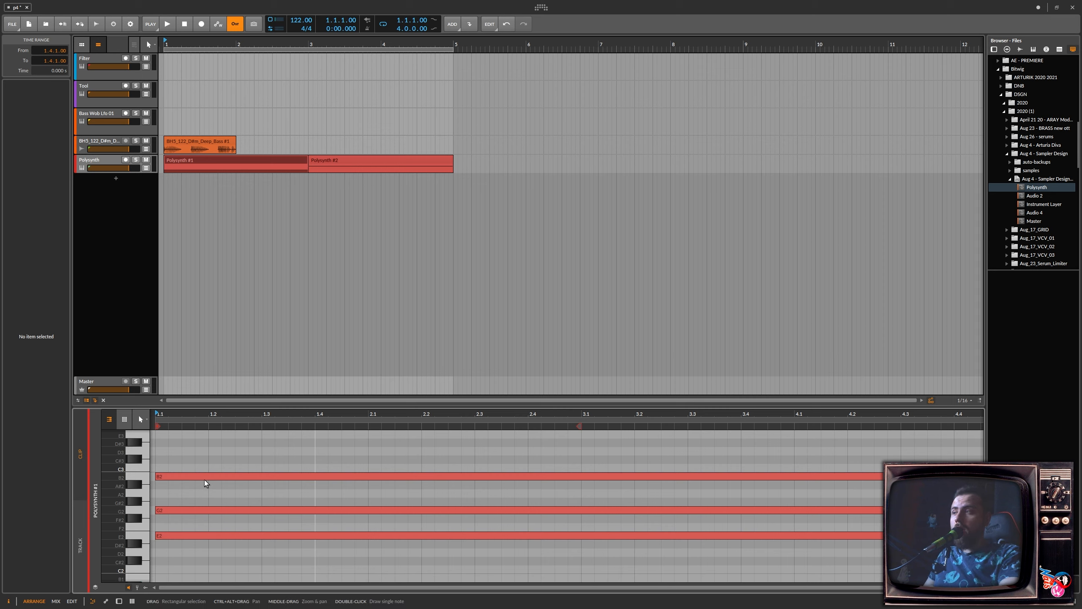
click(98, 160)
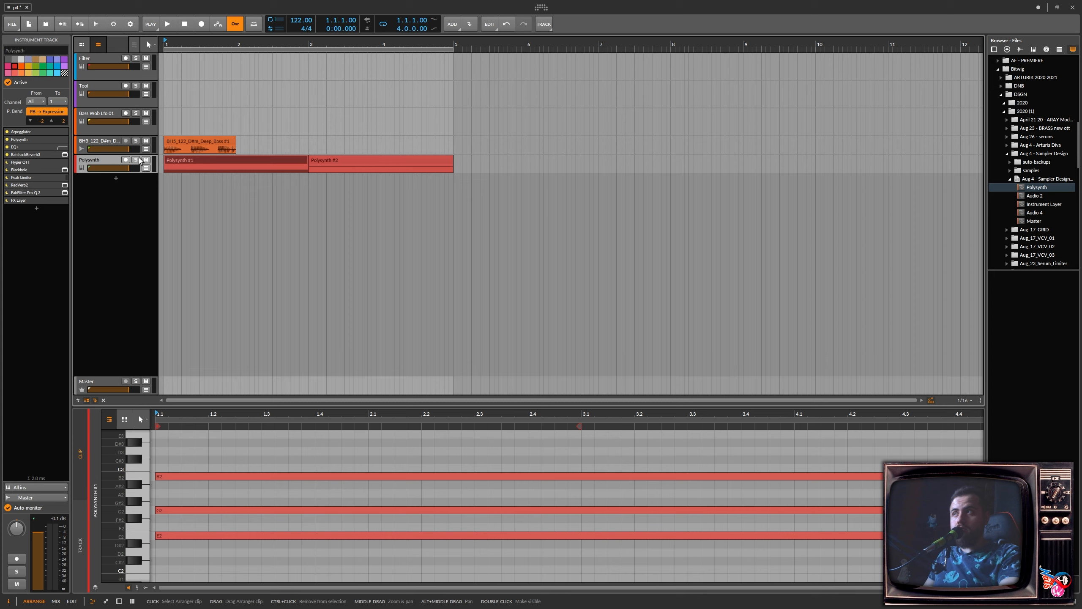
right_click(103, 162)
click(179, 216)
click(344, 211)
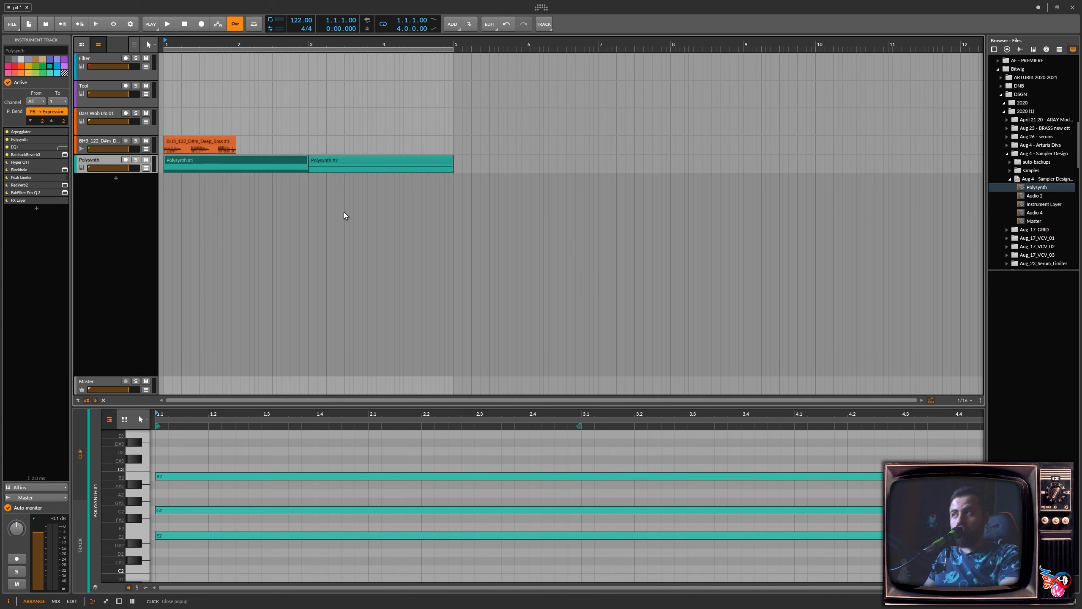
Set the note colors of the Polysynth #1 clip to Pitch Class.
key(ctrl+a)
right_click(289, 456)
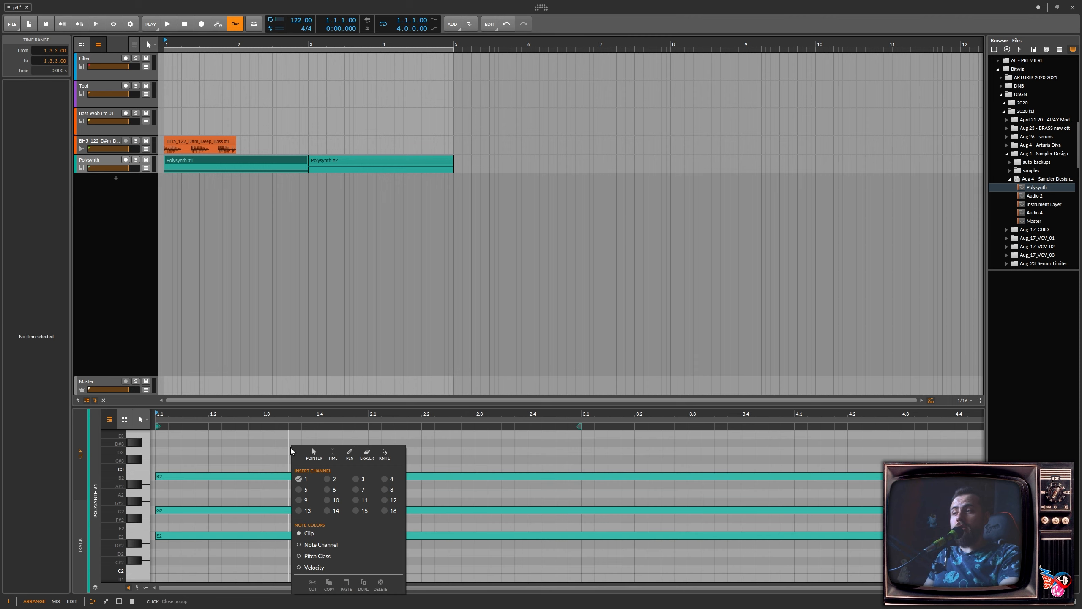
click(359, 556)
scroll(321, 520, down, 3)
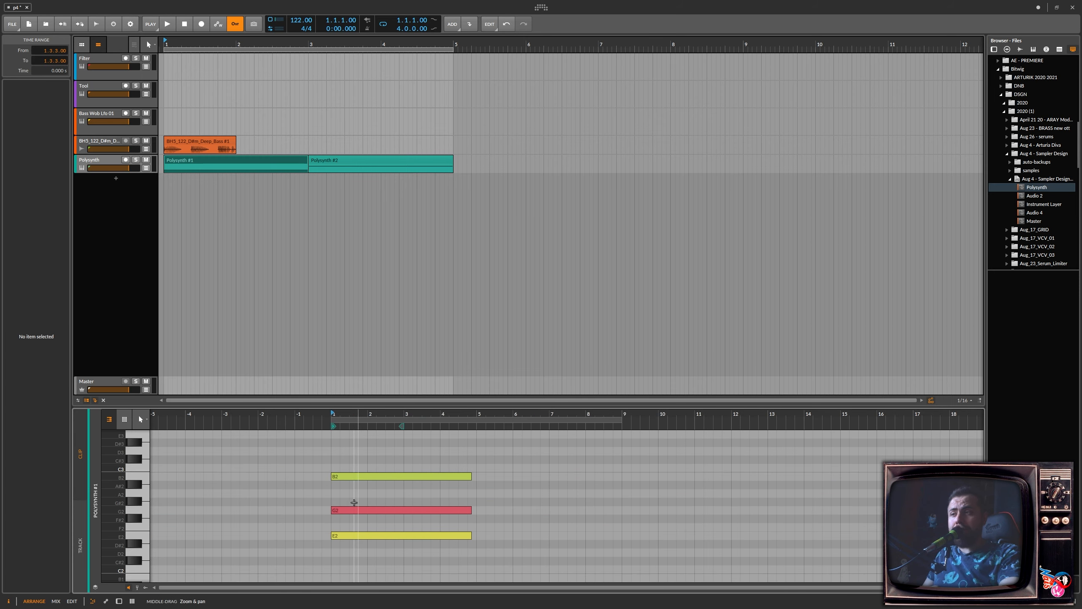
scroll(377, 535, down, 2)
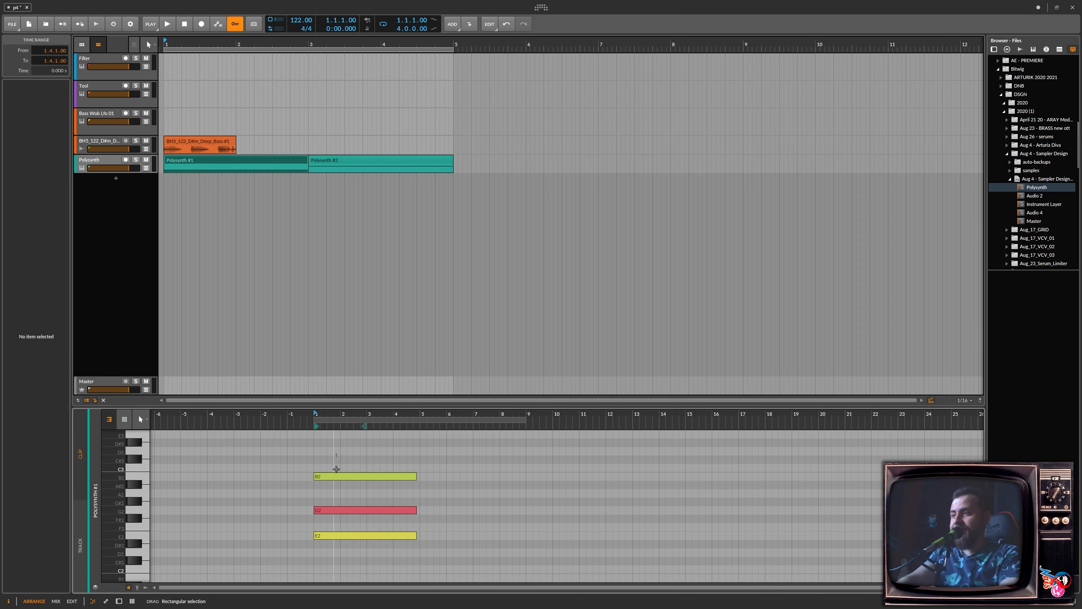
Delete the B2 and G2 notes from the Polysynth #1 clip and shorten the remaining E2 note.
drag(335, 453, 335, 529)
key(Delete)
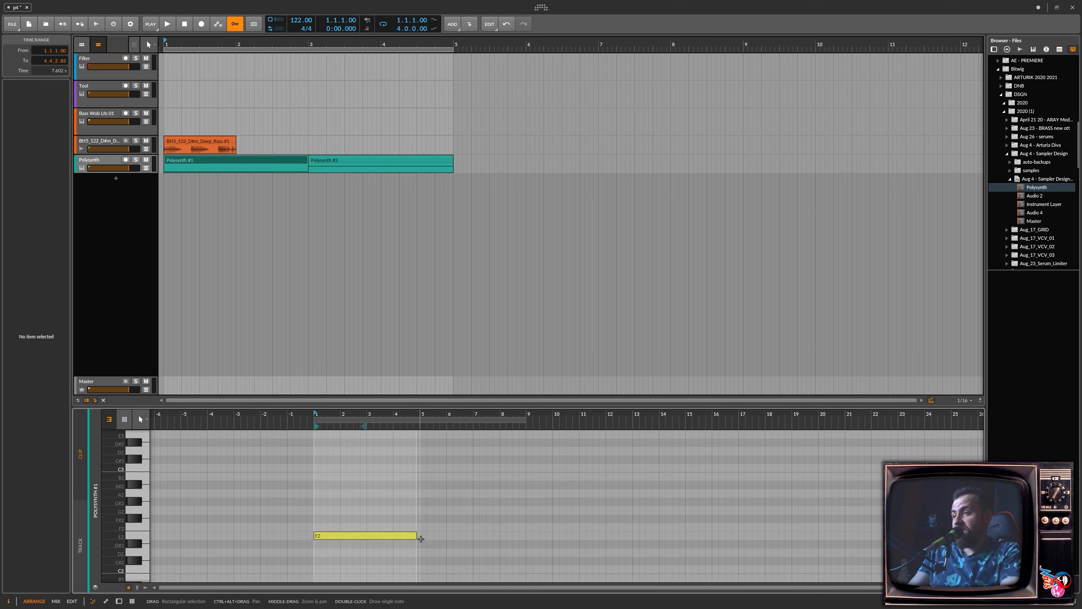
drag(416, 536, 353, 528)
Add an F2 note directly after the E2 note and duplicate both notes one octave lower.
scroll(345, 541, down, 2)
drag(380, 457, 325, 568)
click(369, 550)
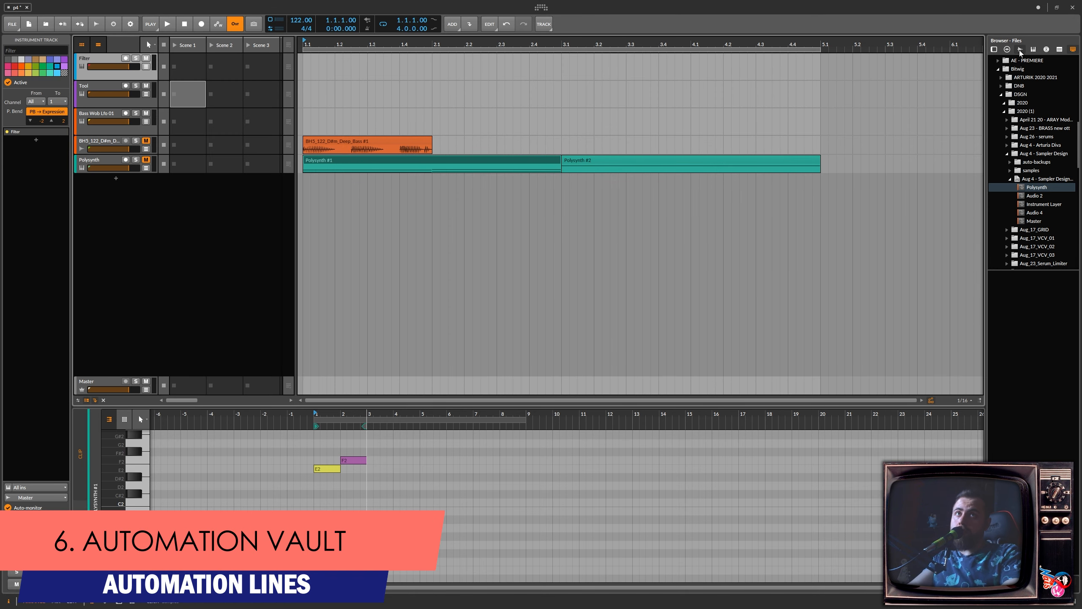
Switch the browser to samples and expand the Tool track's volume automation lane.
click(1020, 49)
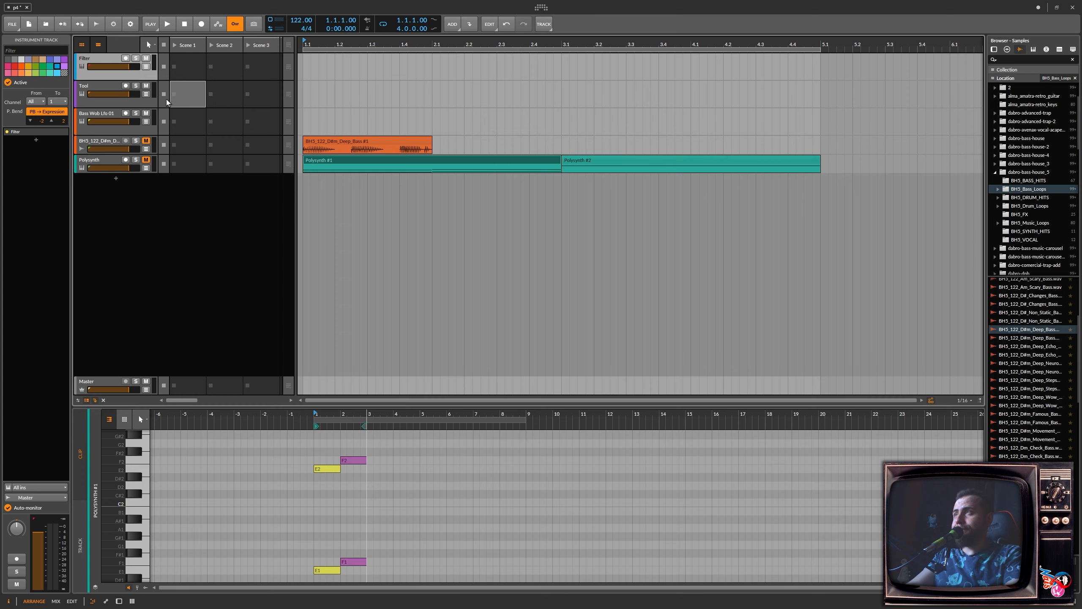
click(147, 95)
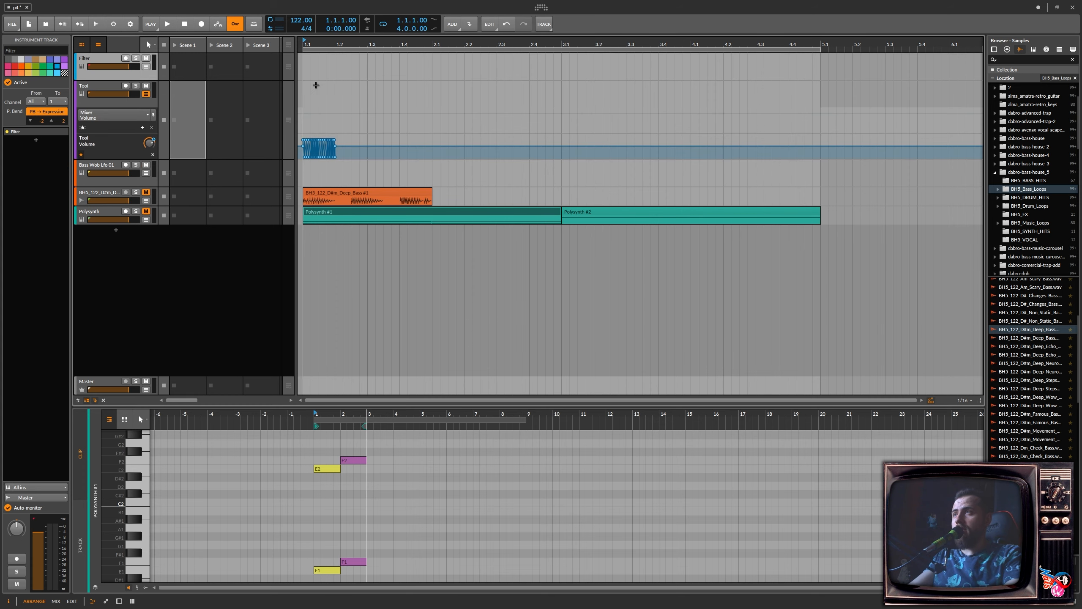
scroll(435, 133, up, 6)
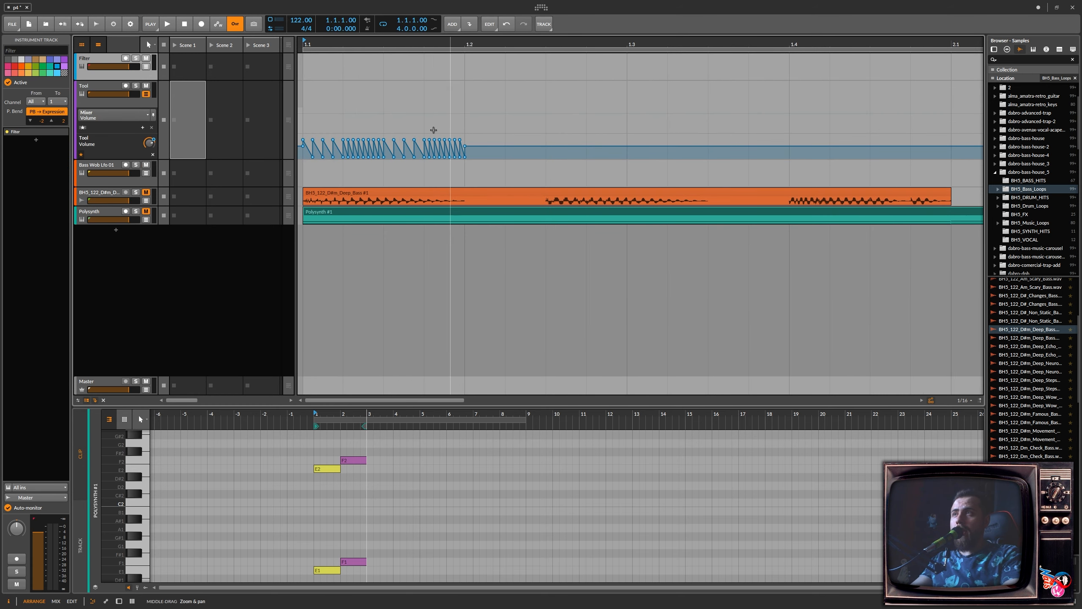
Select the Tool track's volume automation from 1.1.1 to 1.2.1 and copy it into the track's Scene 1 launcher slot.
click(545, 142)
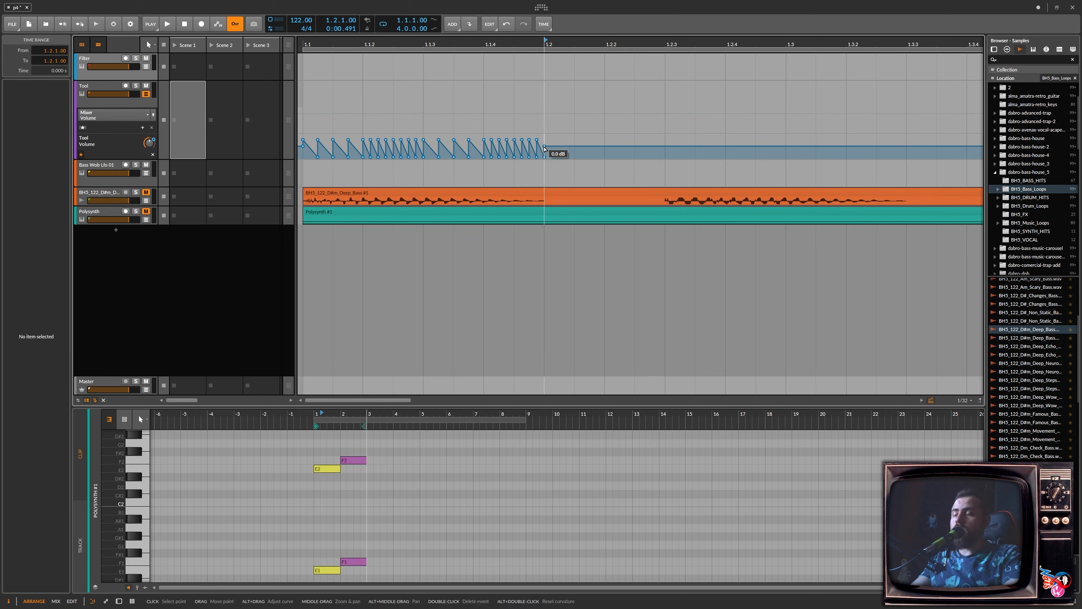
drag(545, 149, 302, 151)
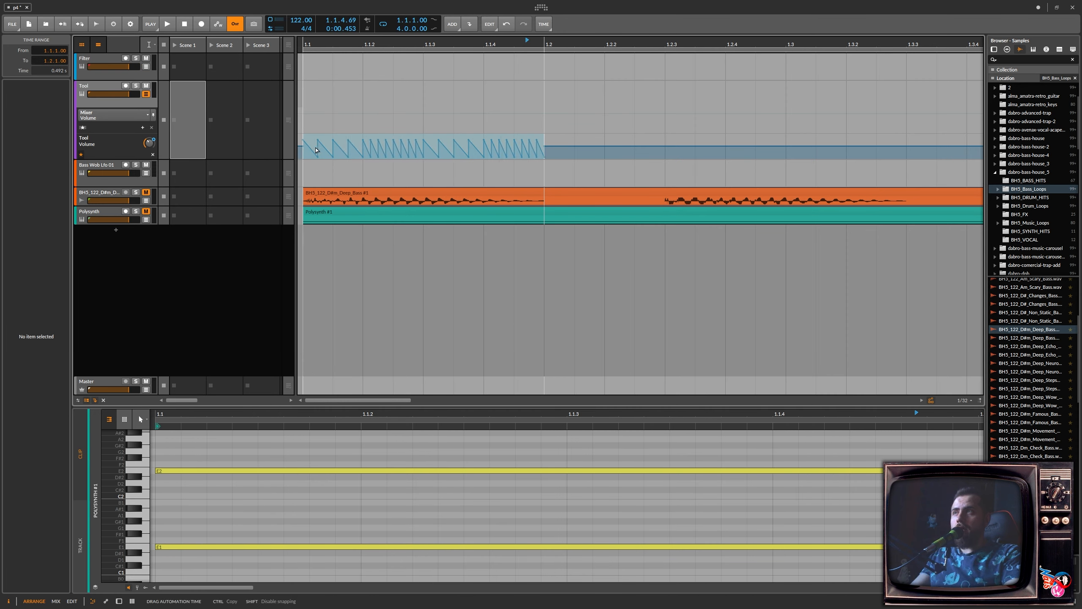
drag(316, 150, 183, 136)
click(411, 107)
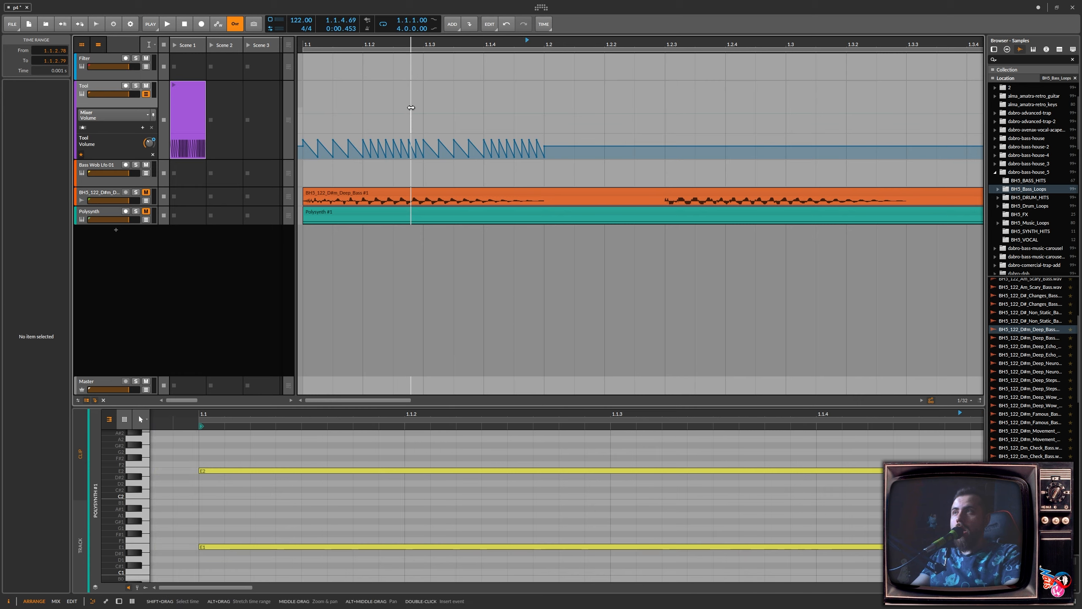
Show the Tool track's device, switch to the Filter track, and expand the Filter track's frequency automation lane.
click(98, 82)
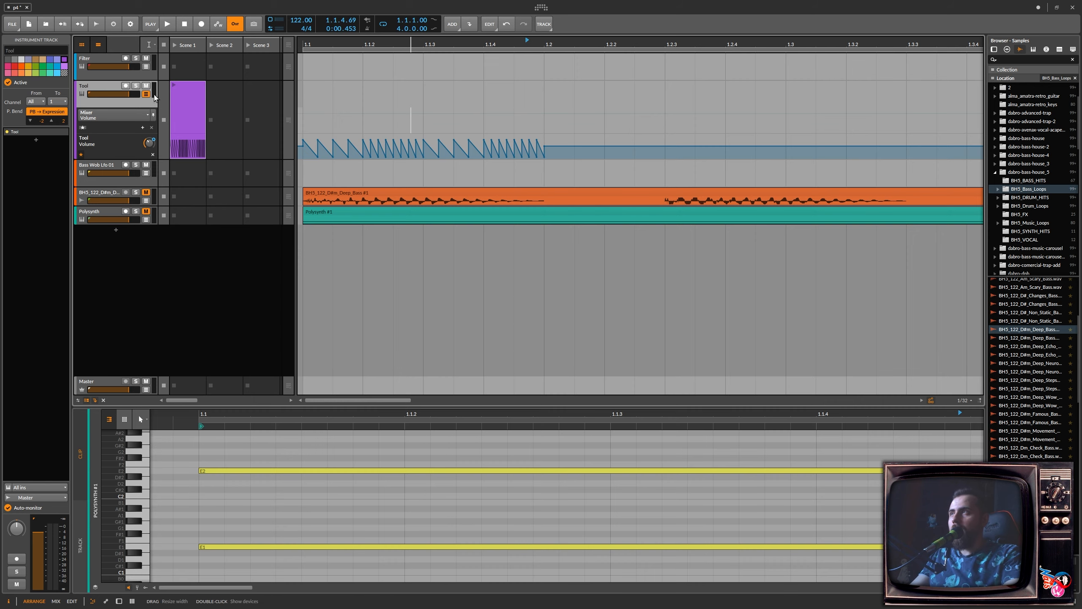
key(d)
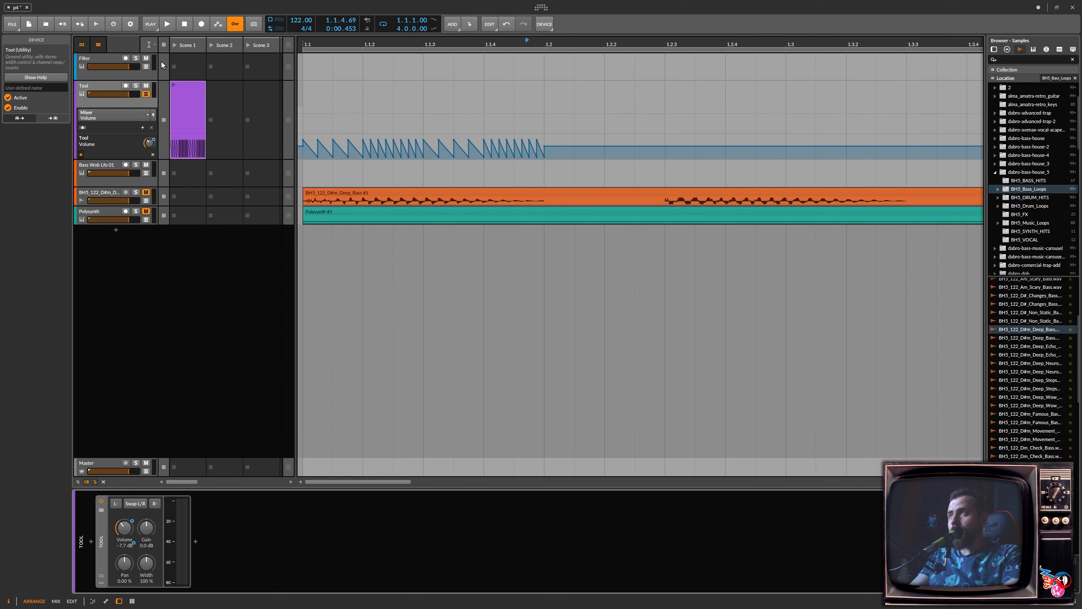
click(156, 74)
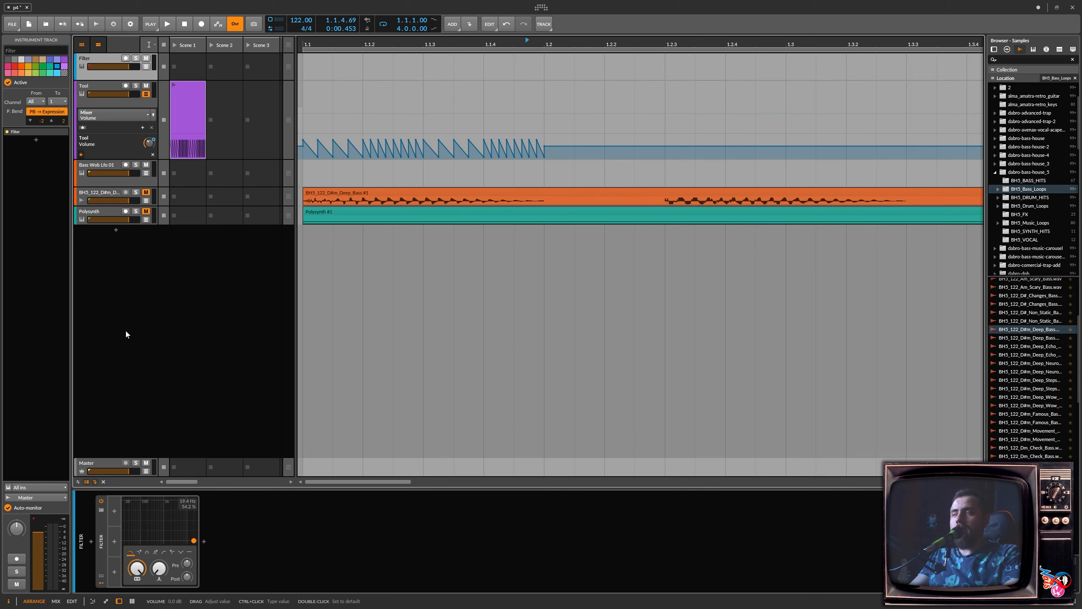
key(a)
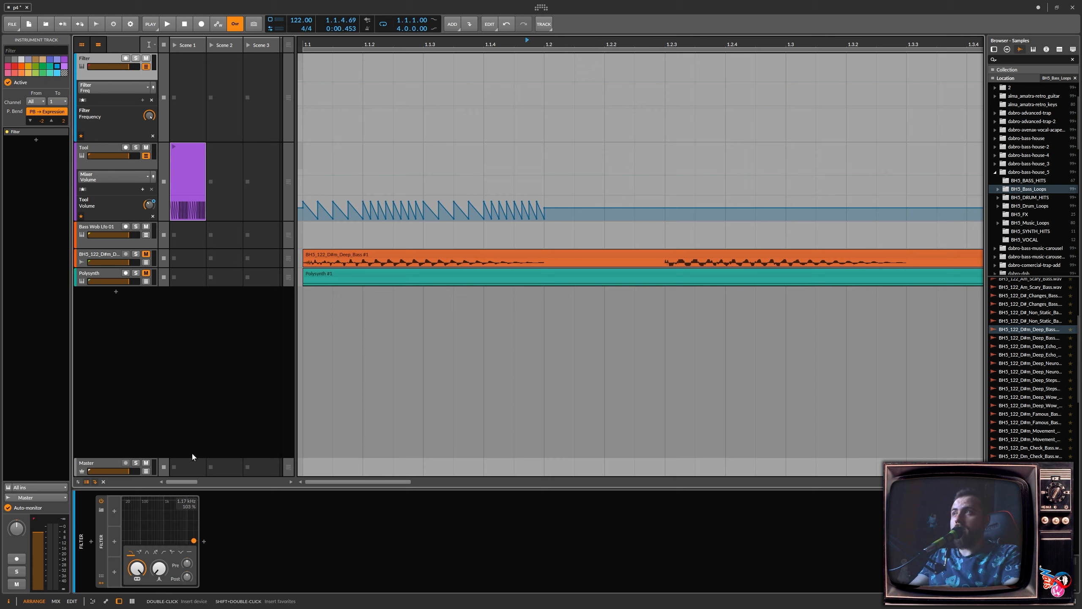
Copy the Tool track's Scene 1 automation clip into the Filter track's frequency automation at 1.1.1 and collapse the Tool track's automation lane.
click(186, 213)
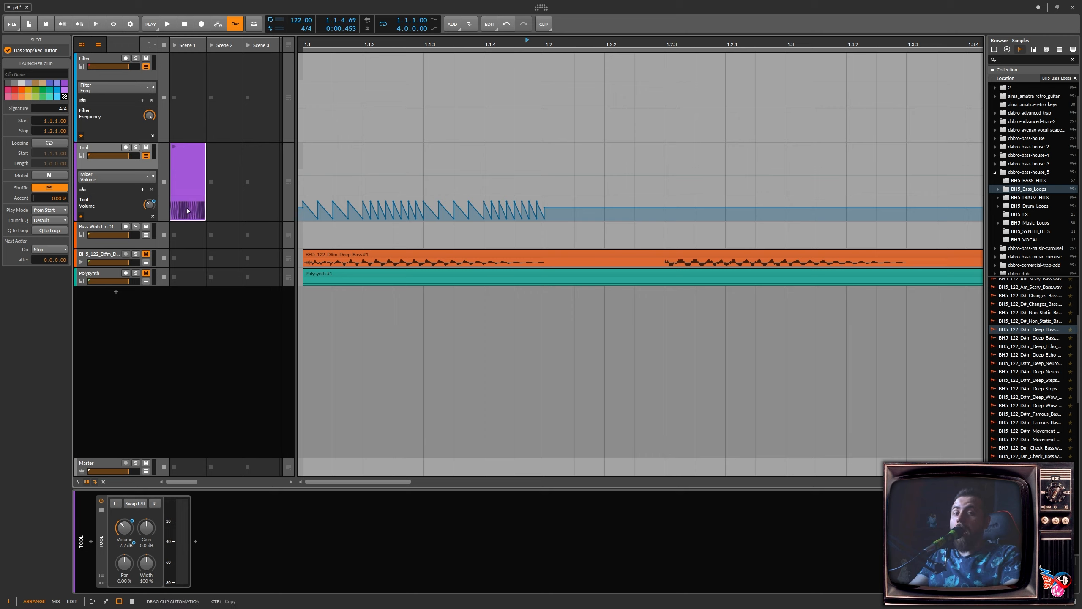
drag(273, 197, 312, 107)
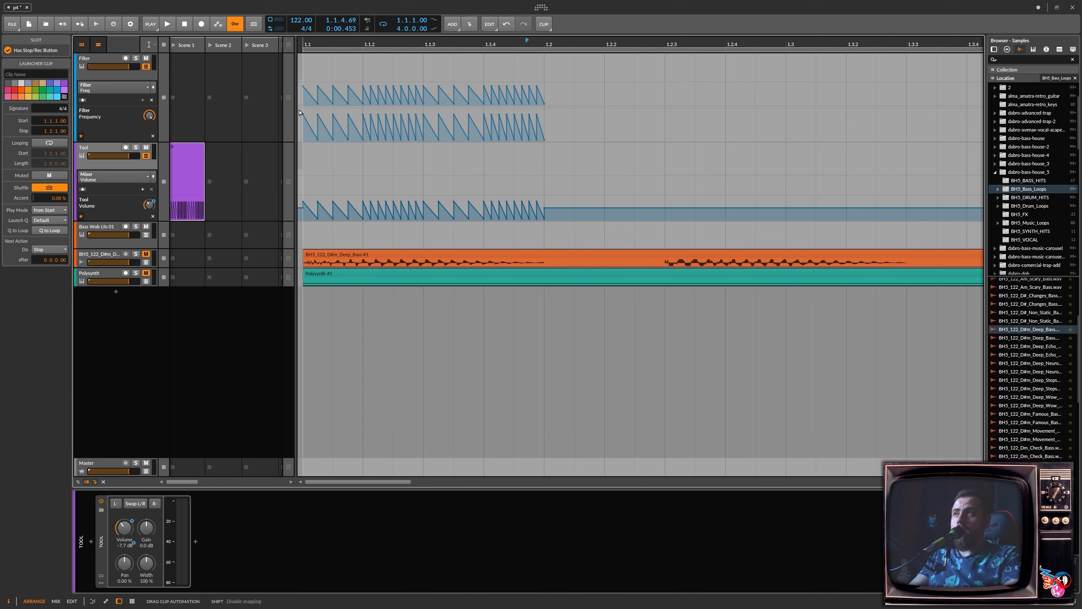
click(146, 155)
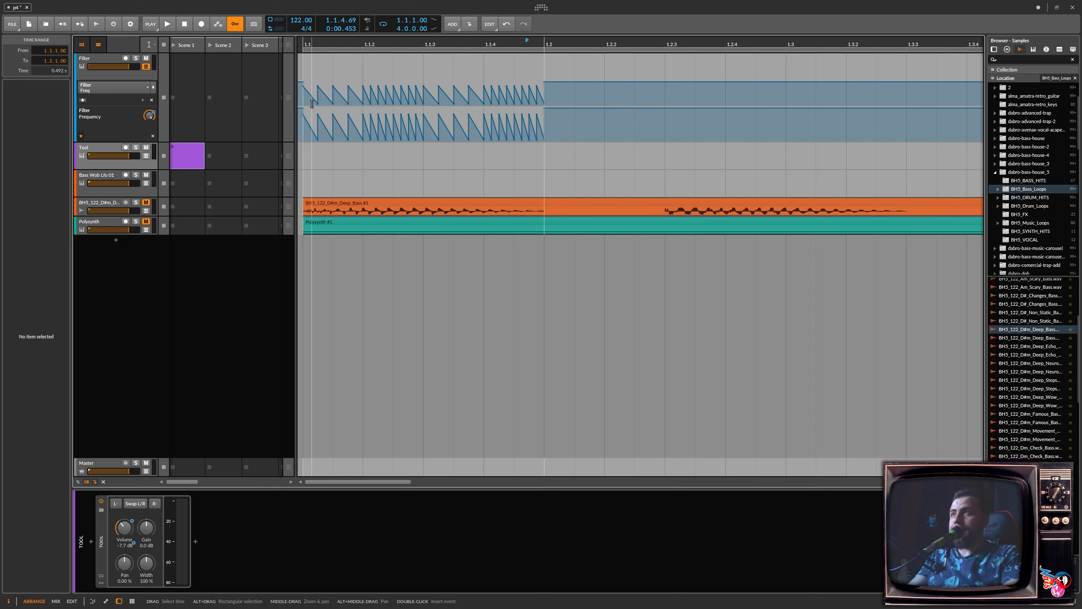
Play the arrangement from the start with the Filter track's device shown, and collapse the automation lane.
click(106, 74)
key(space)
key(space)
key(space)
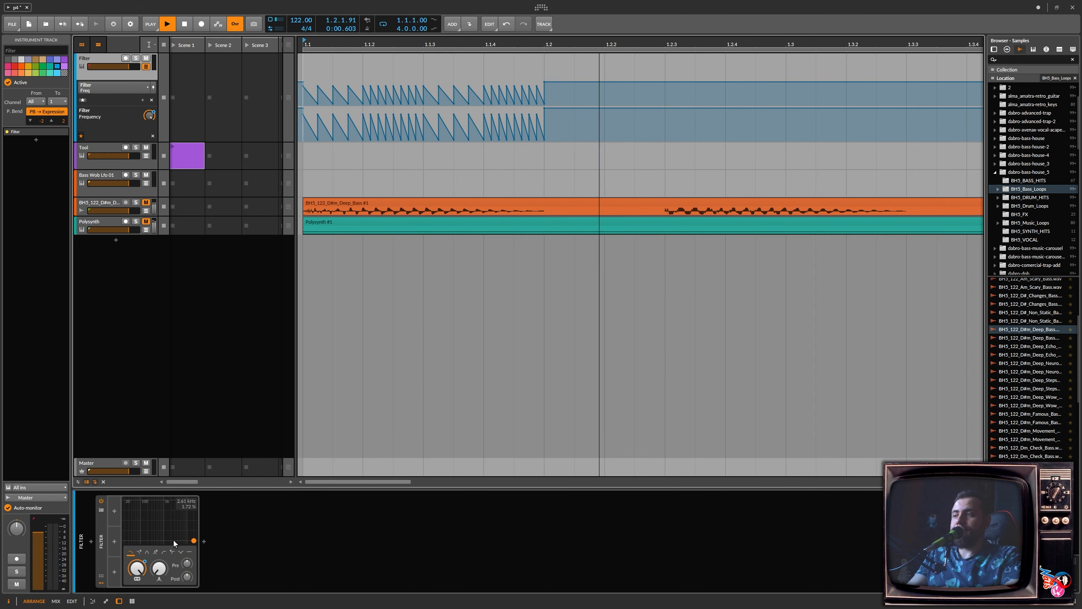
key(space)
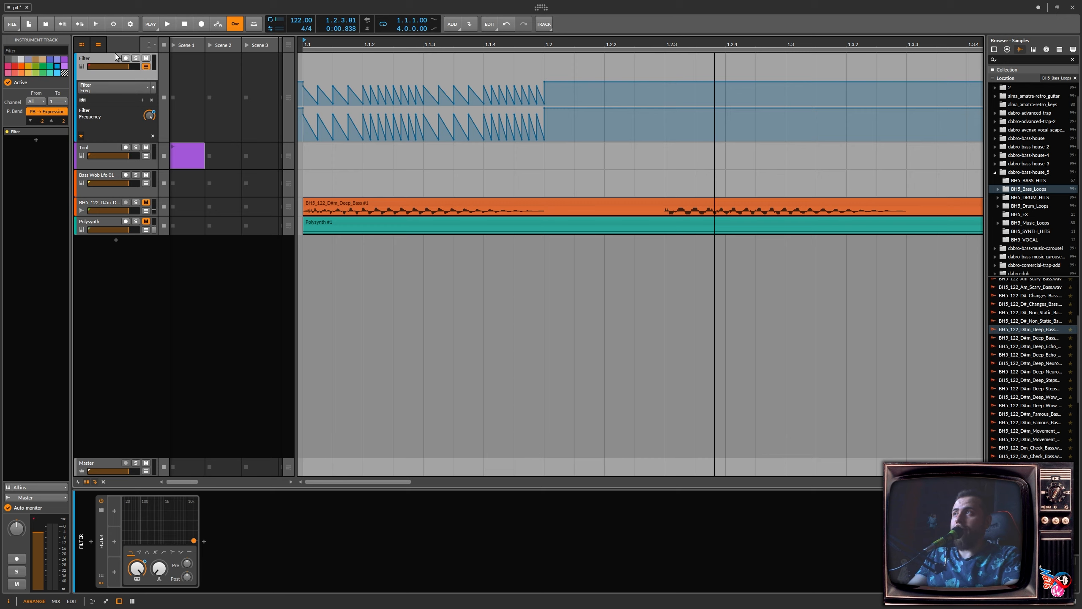
click(146, 66)
click(146, 94)
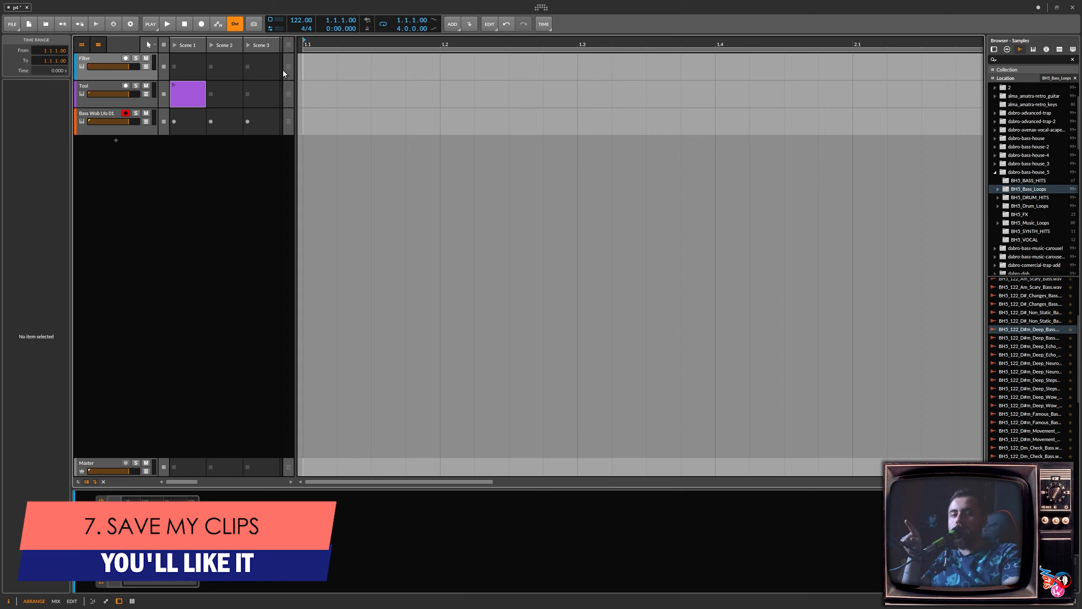
Insert an empty one-bar clip at 1.1.1 on the Bass Wob Lfo 01 track.
click(103, 126)
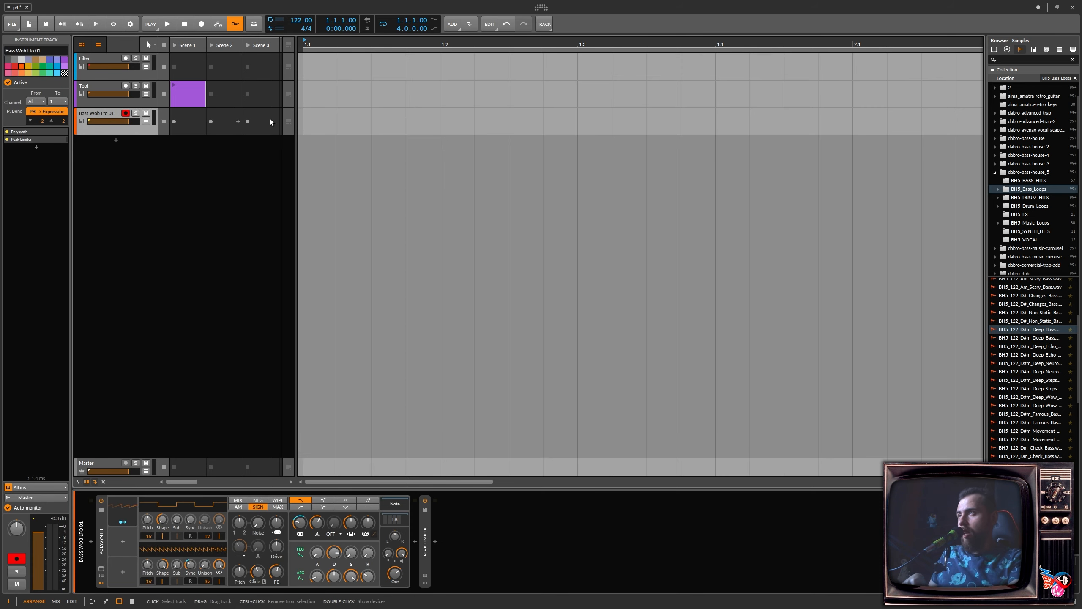
double_click(306, 117)
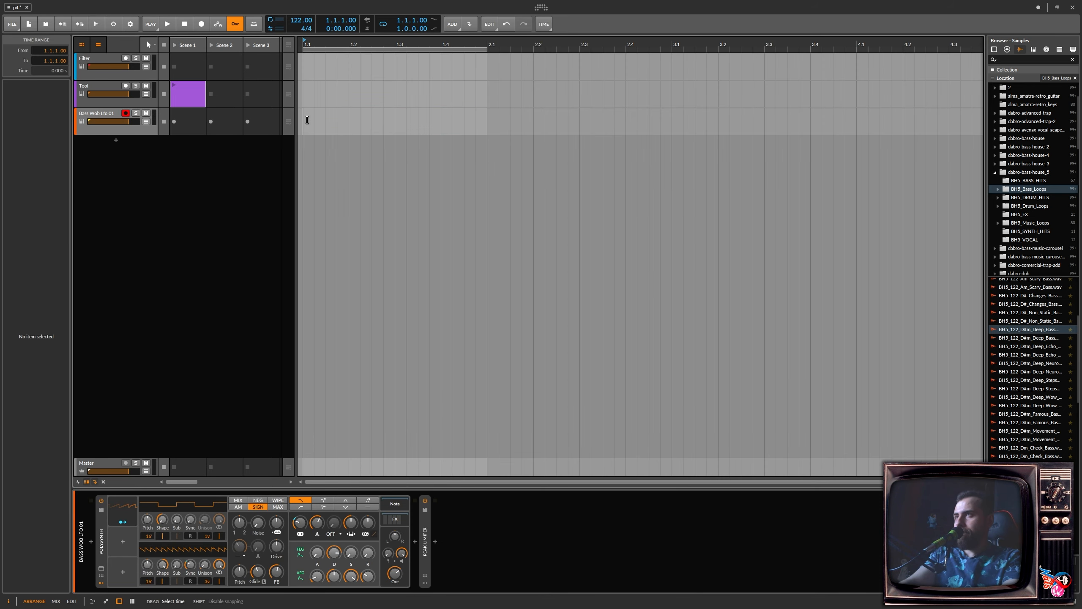
double_click(307, 120)
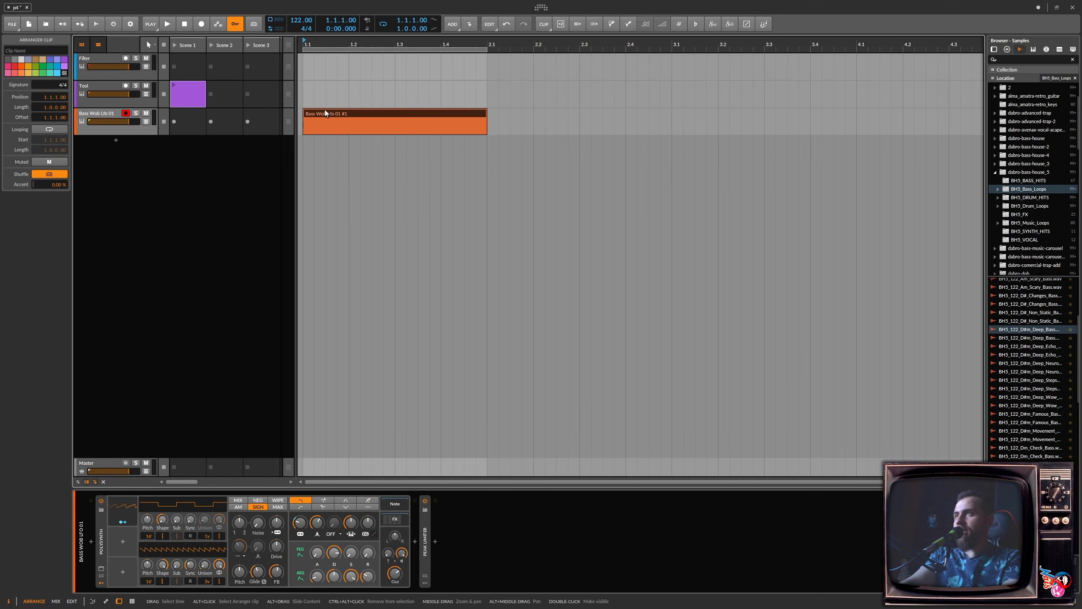
Add a D2 note at 1.1.1 in the new bass clip and transpose it down one octave to D1.
double_click(325, 111)
scroll(183, 561, down, 3)
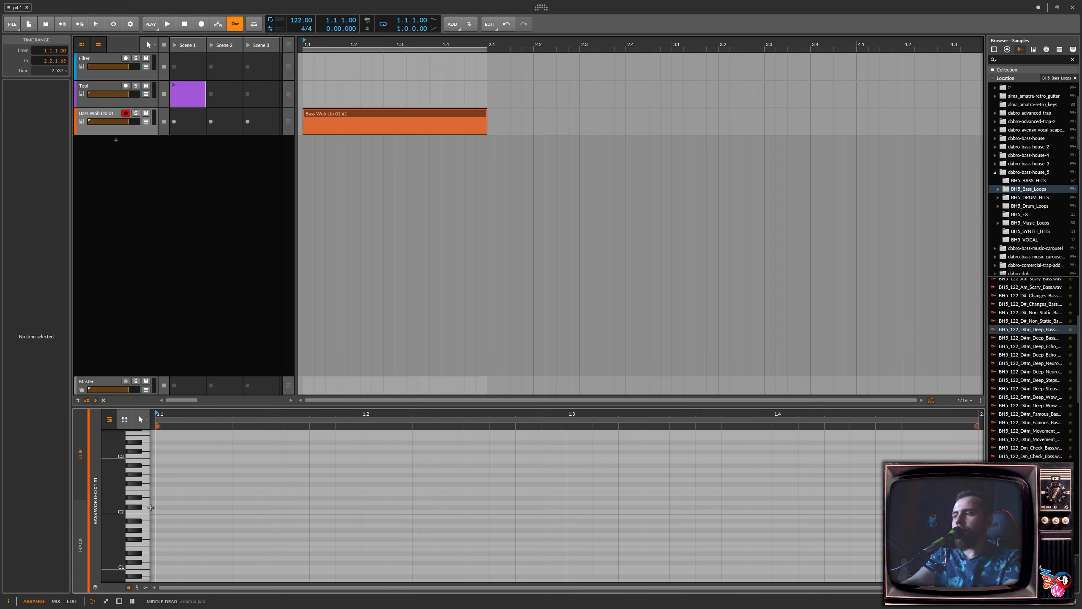
double_click(159, 503)
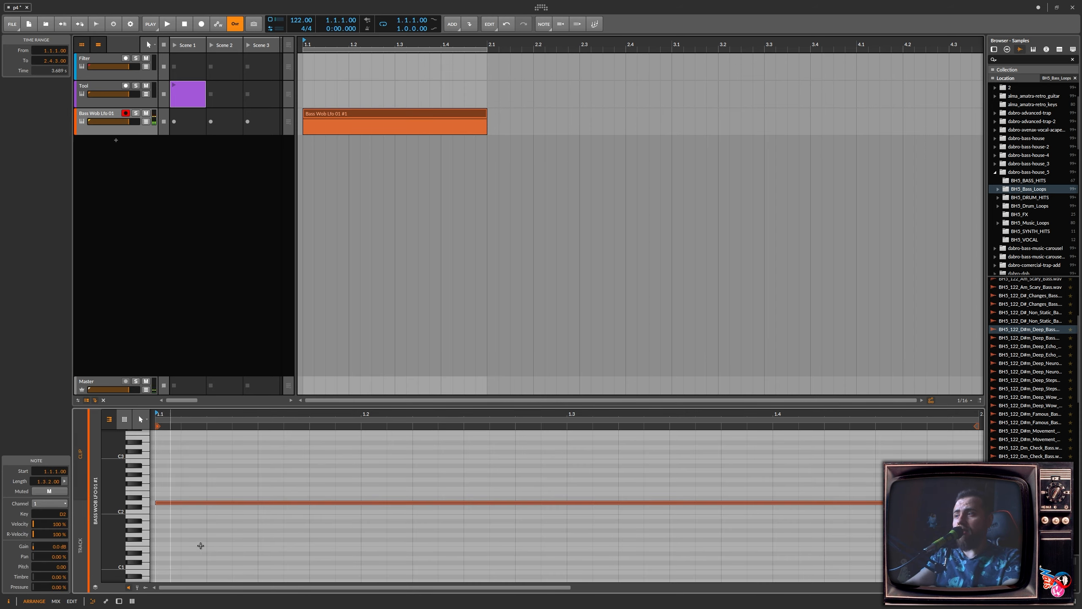
key(shift+Down)
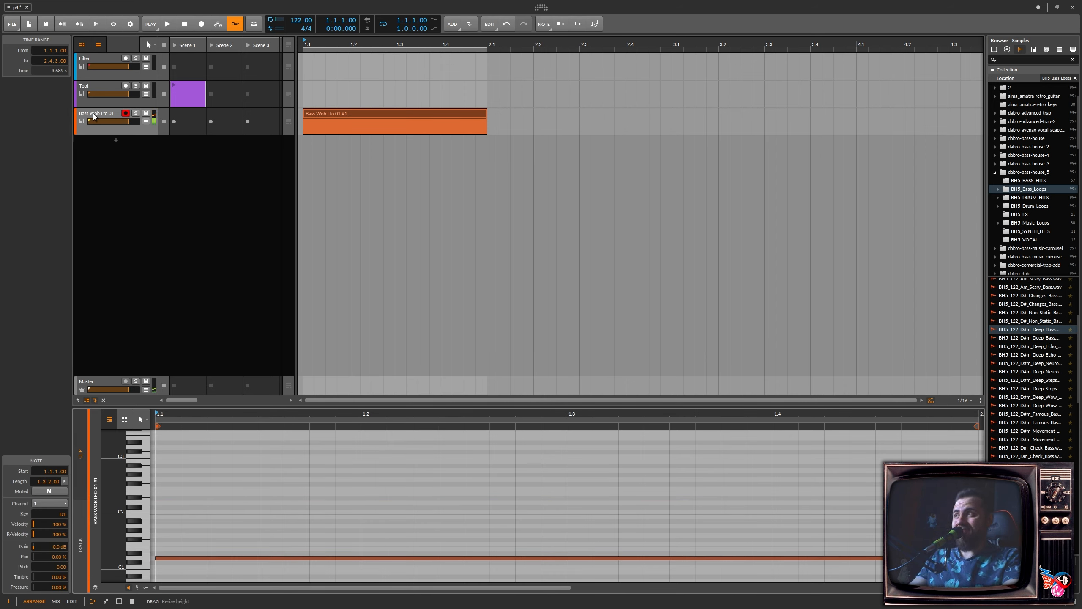
Save the Bass Wob Lfo 01 clip to the library as Bass Wob Lfo 01 #1 with its devices included.
double_click(99, 119)
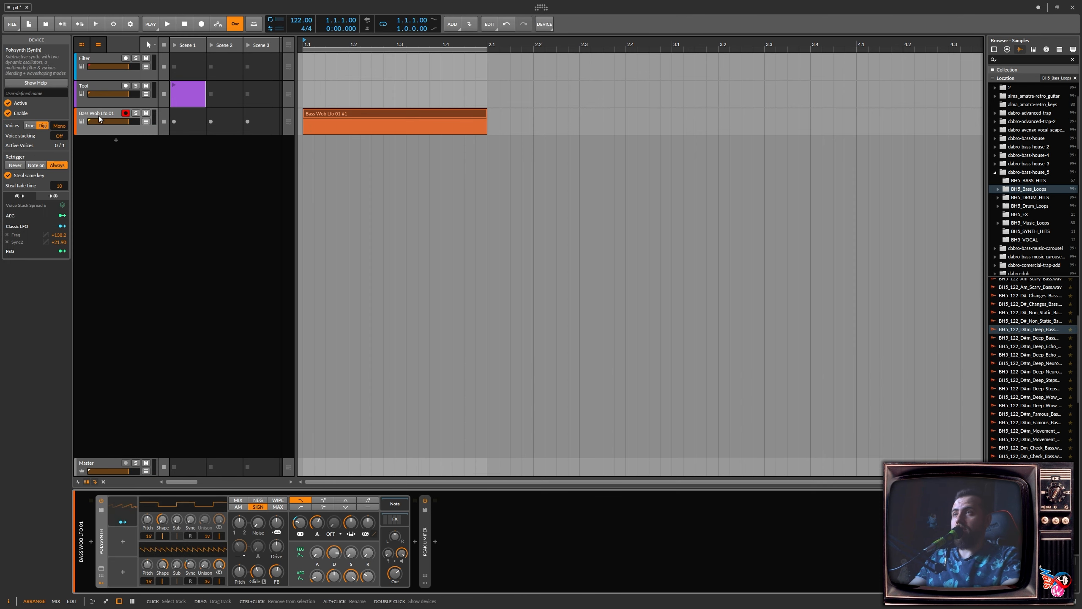
click(412, 117)
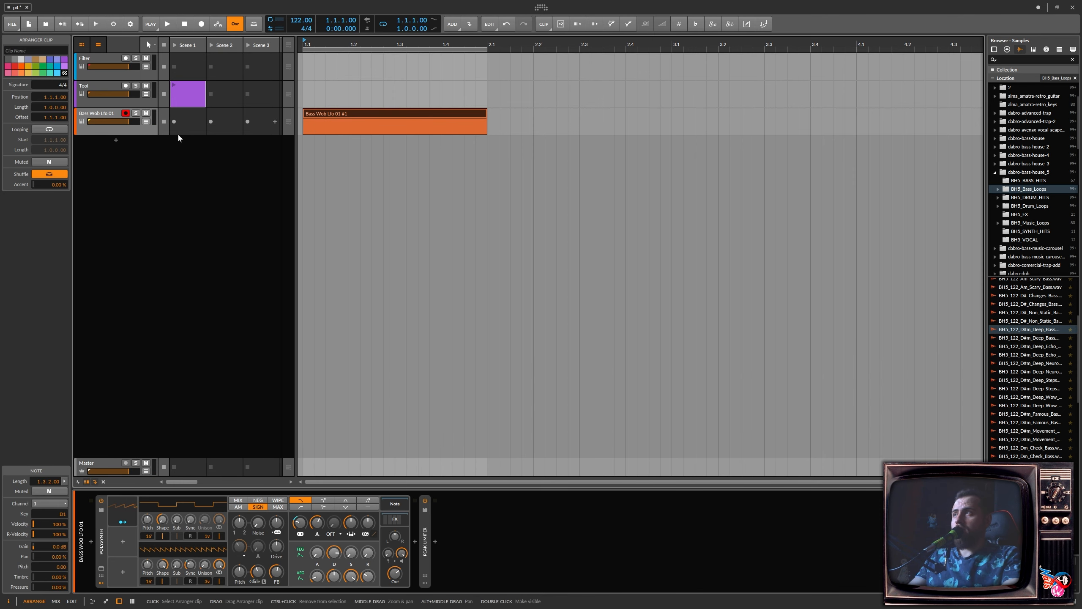
click(94, 120)
click(327, 115)
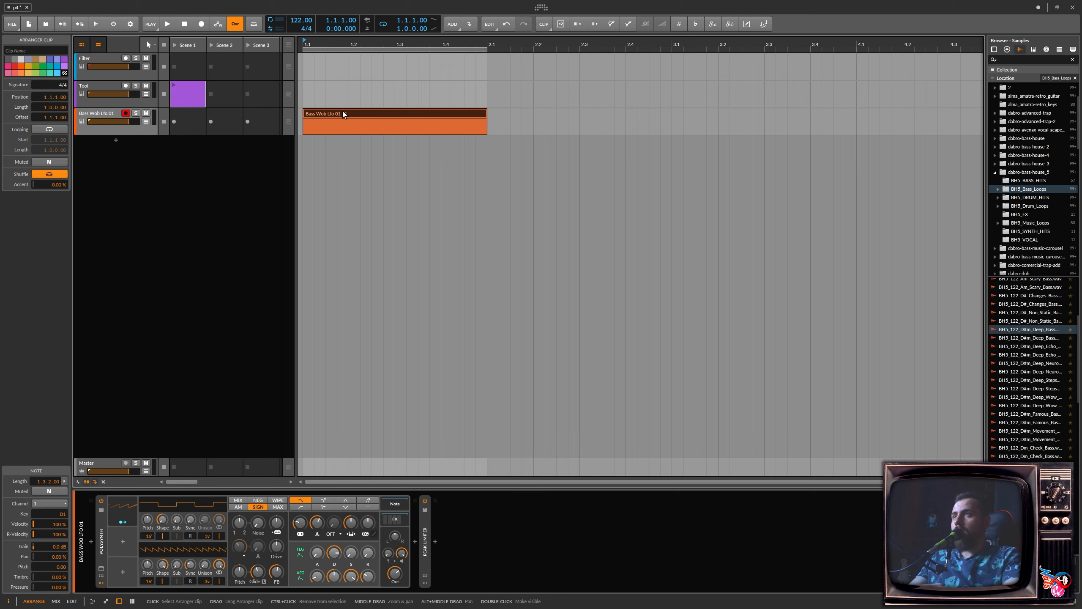
double_click(342, 111)
right_click(343, 112)
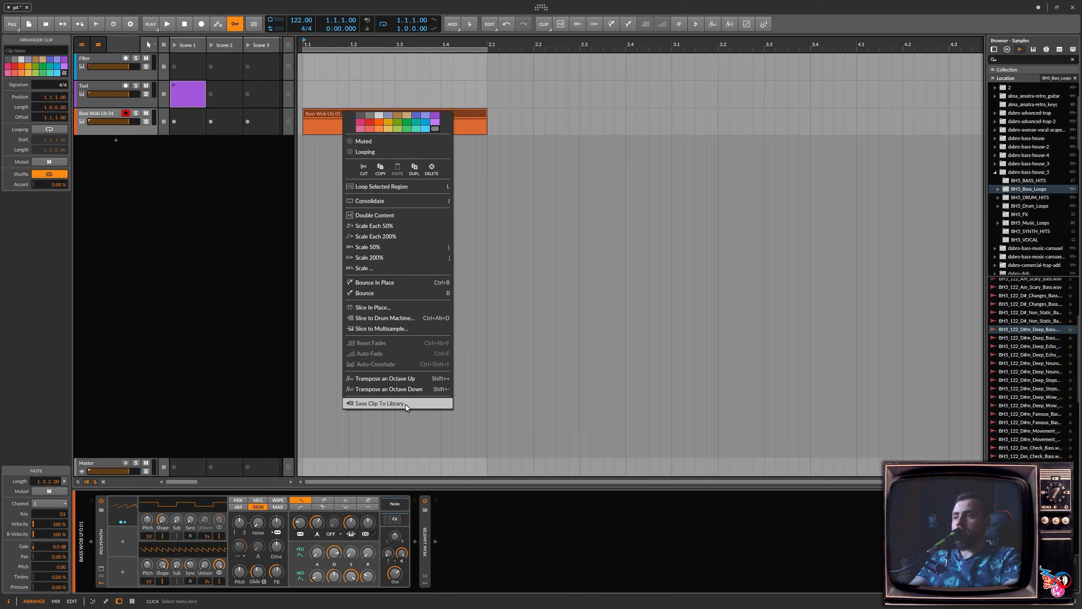
click(406, 405)
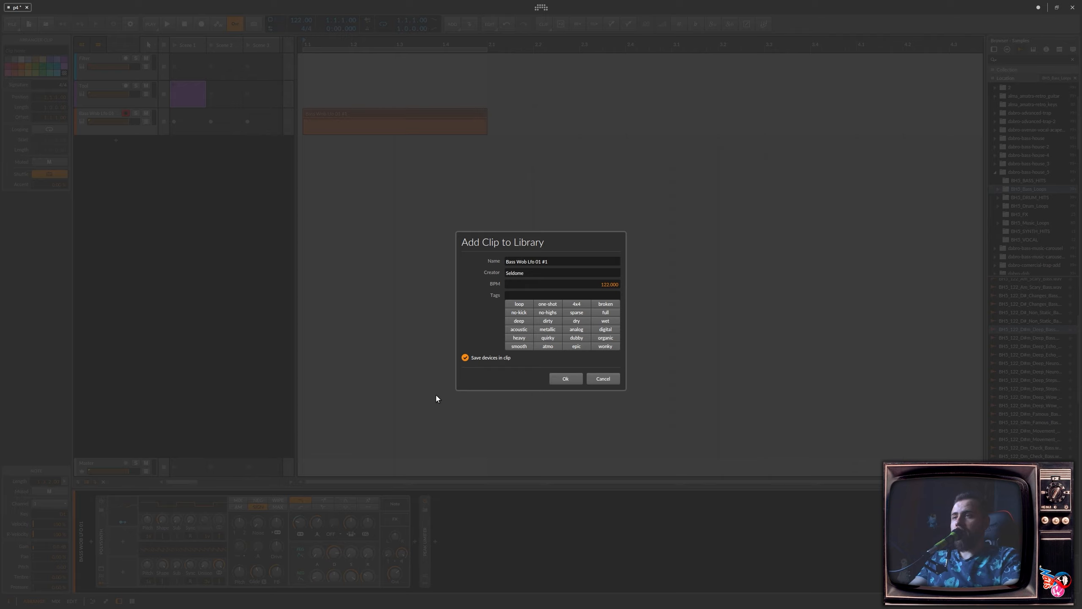
click(566, 378)
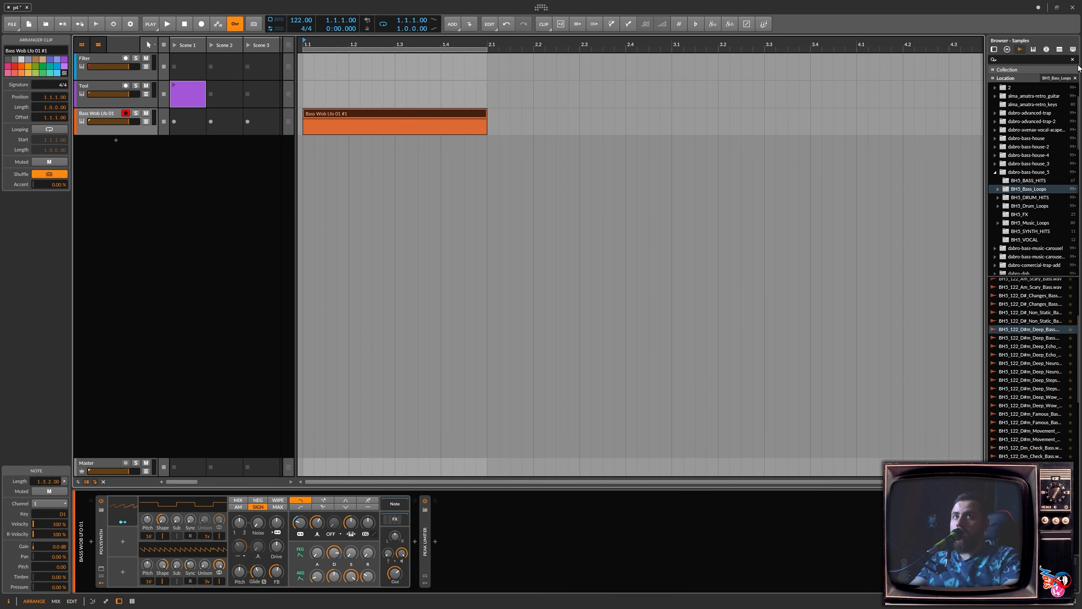
right_click(431, 114)
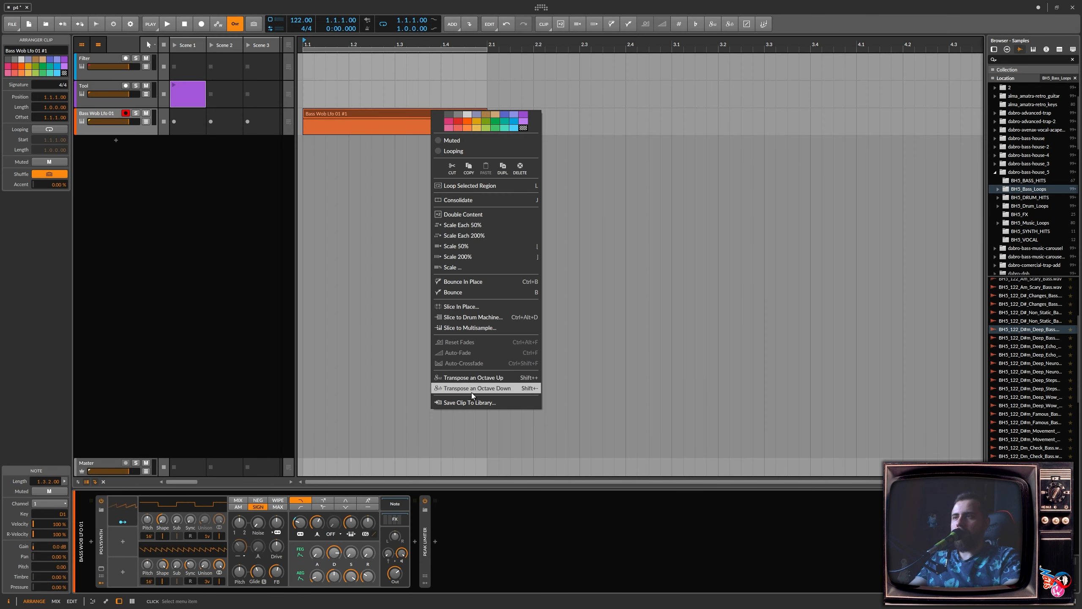
click(458, 394)
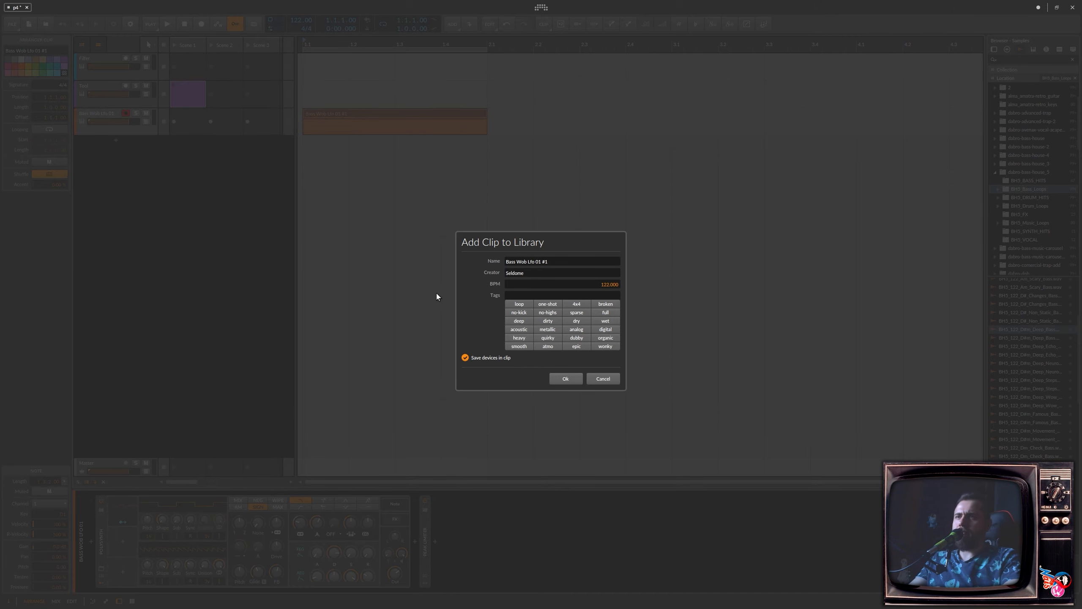
click(616, 378)
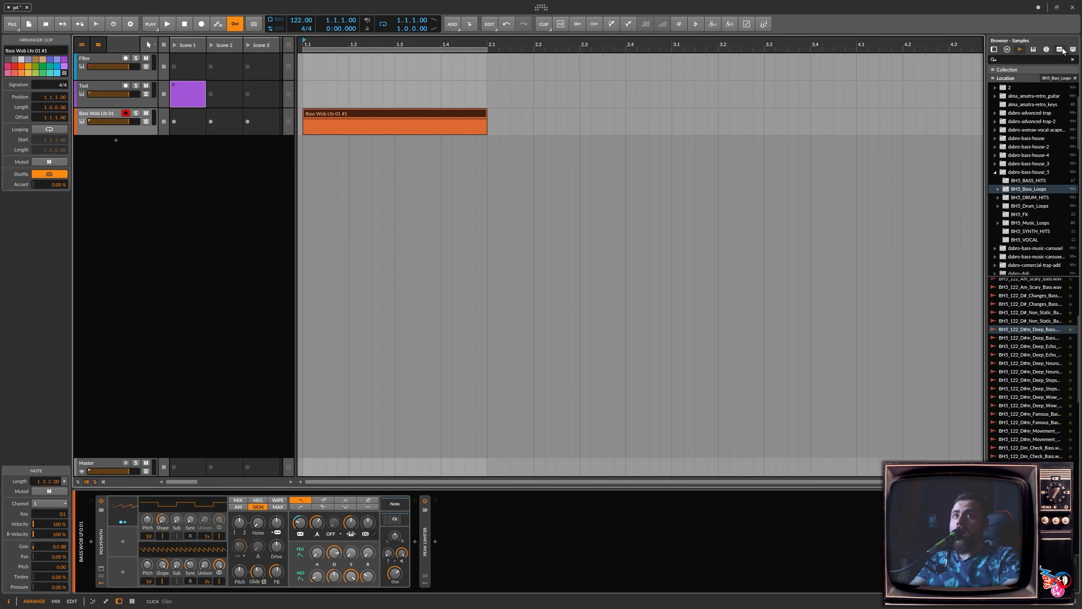
Switch the browser to the library's clips and look through the saved clips, including Bass Wob Lfo 01 #1 and a Drums Vinyl clip.
click(1061, 50)
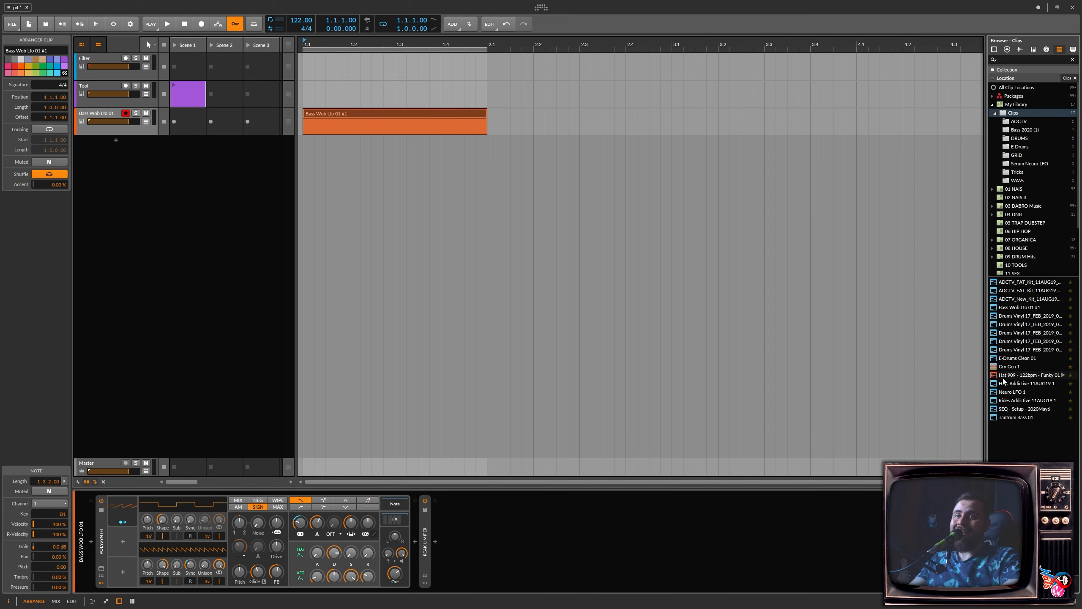
click(1036, 307)
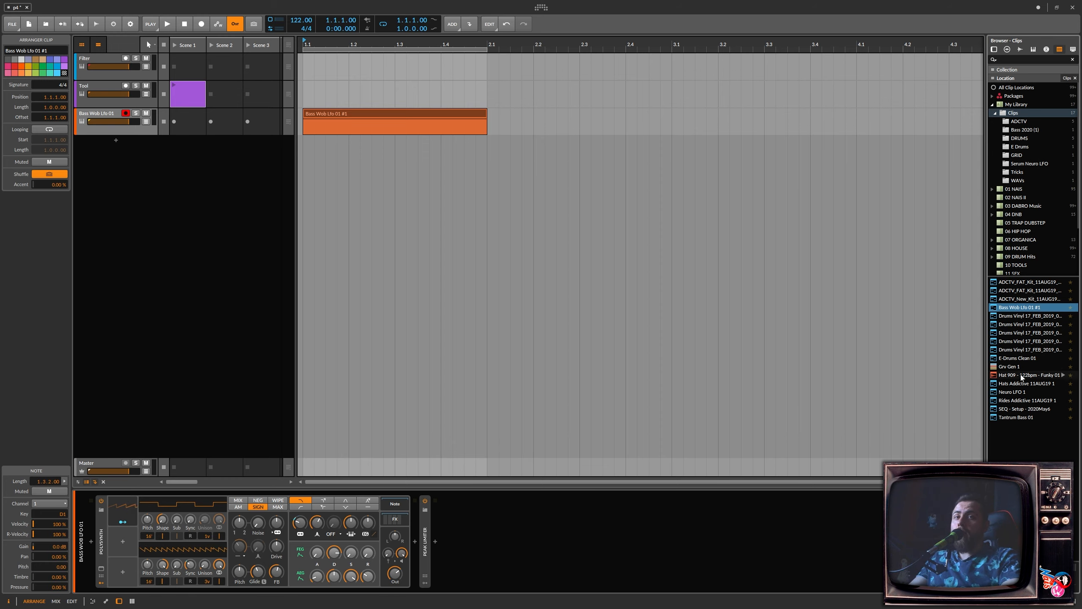
click(1029, 350)
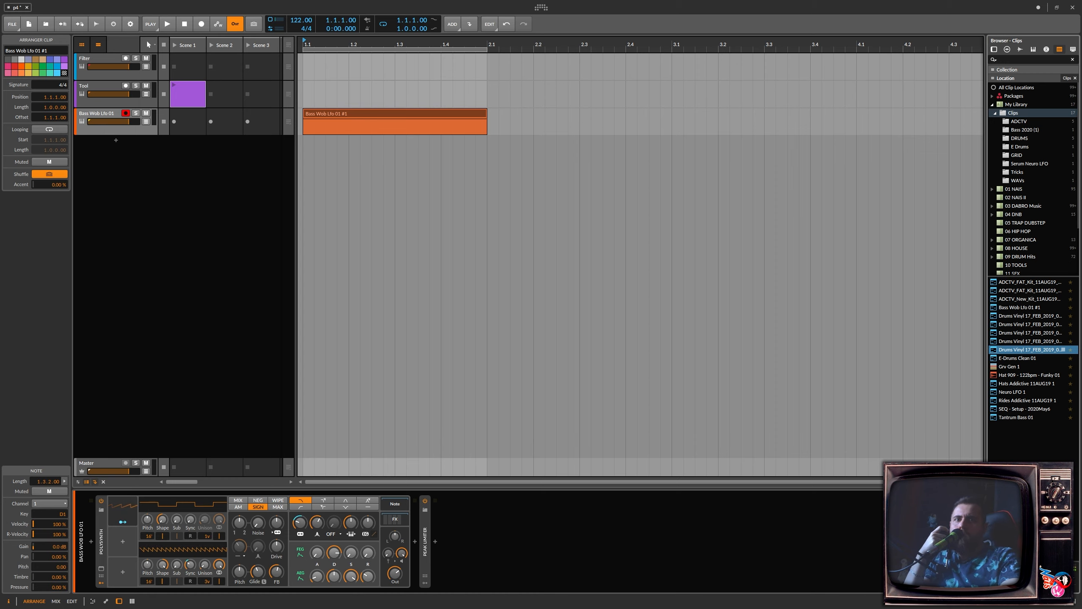
Bounce the Bass Wob Lfo 01 #1 clip to a new audio track and increase that track's height.
double_click(310, 121)
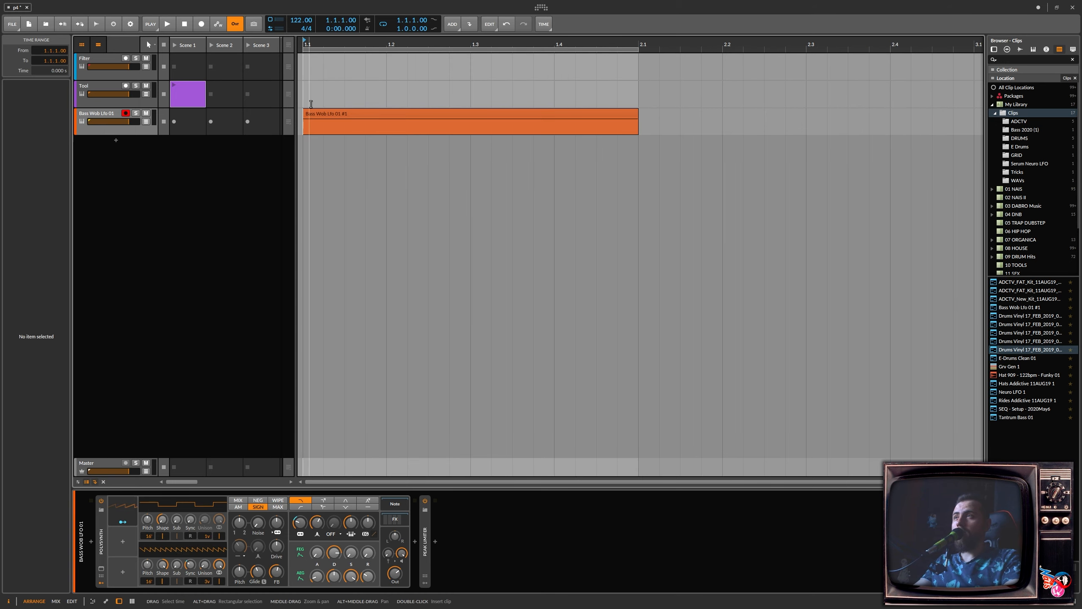
click(323, 114)
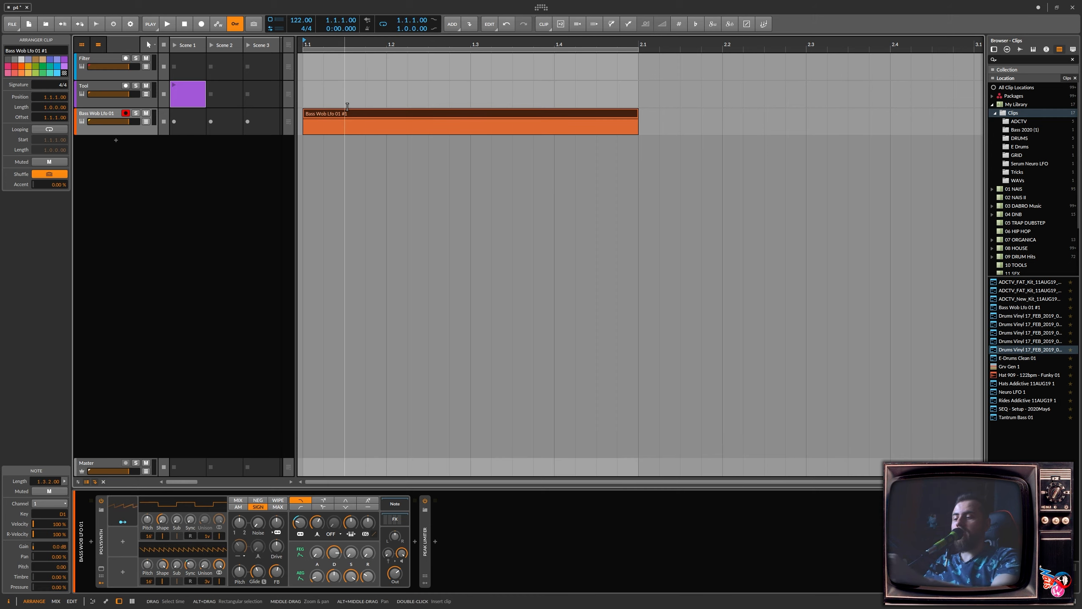
key(ctrl+b)
key(Return)
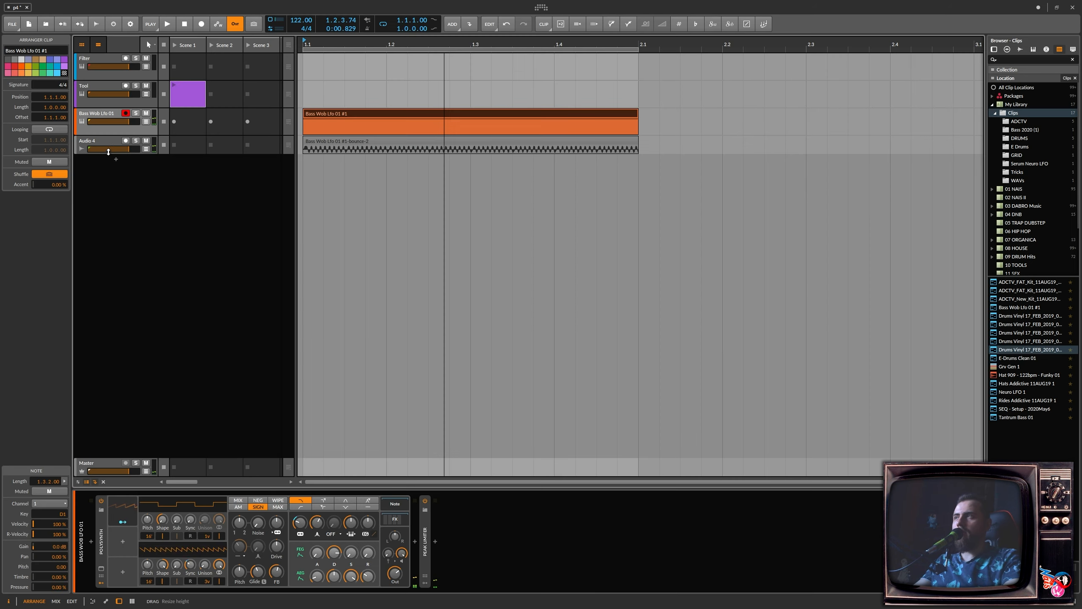
drag(108, 153, 108, 169)
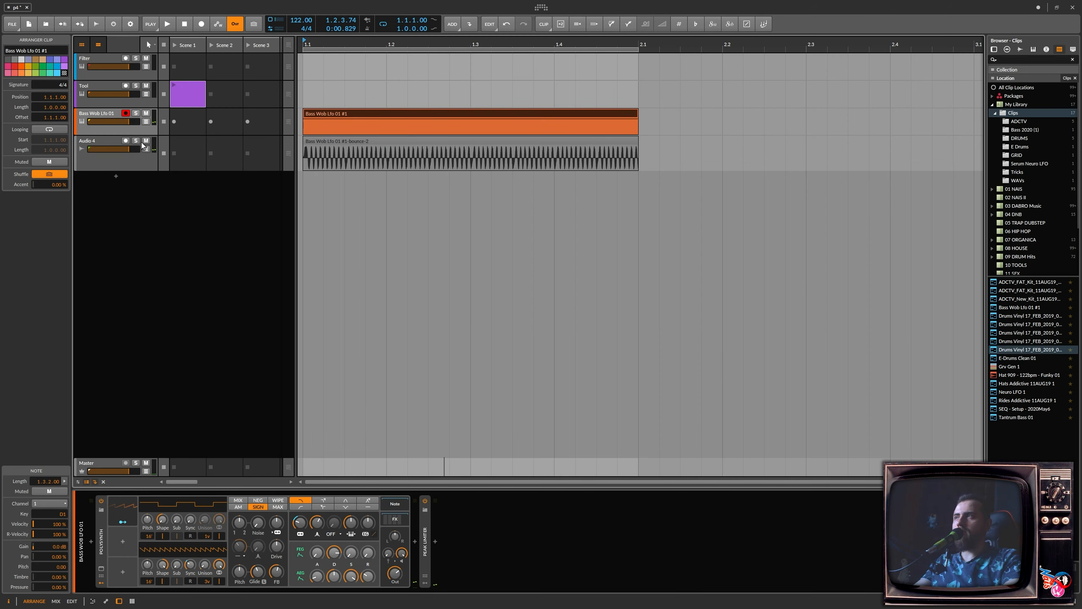
Solo the bounced audio track, build a two-beat rhythm of three 0.0.2.00 slices from its clip, duplicate it to fill the bar, and play it.
click(346, 147)
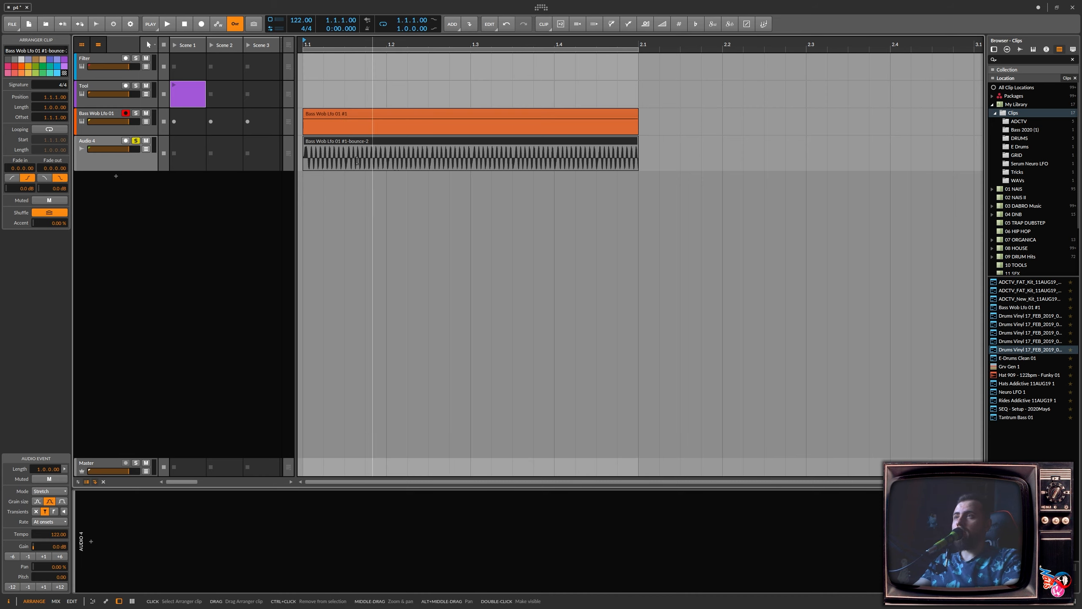
drag(634, 147, 331, 192)
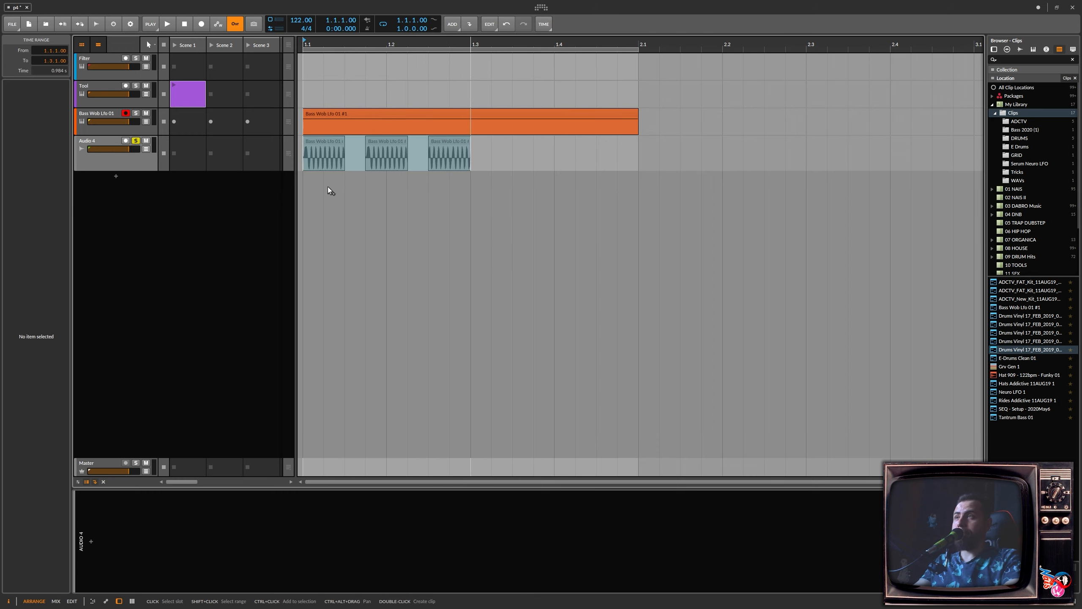
key(ctrl+d)
key(space)
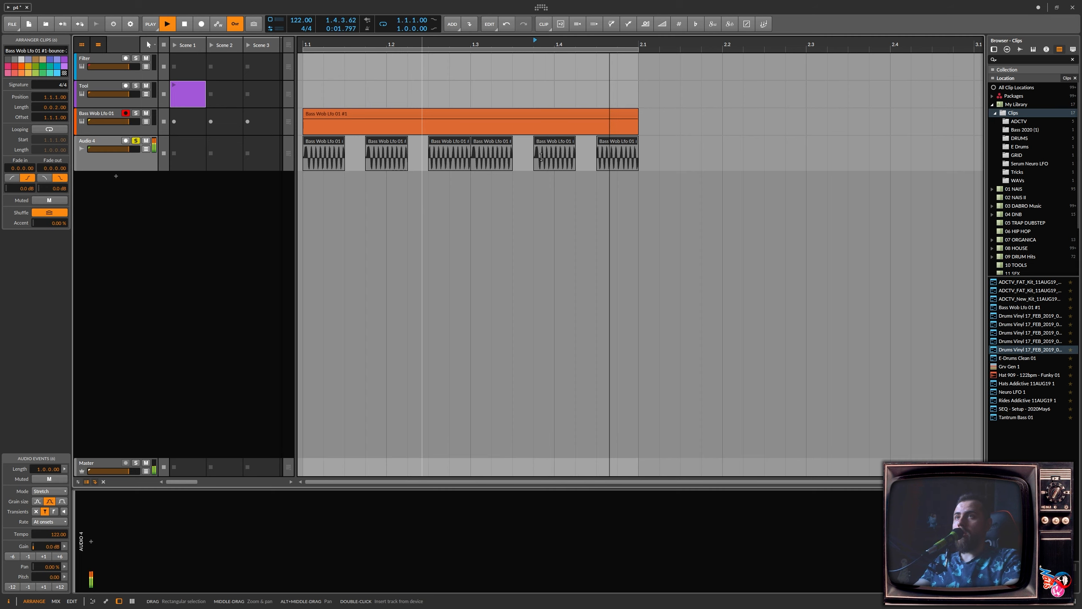
Stop playback and look up the shortcut assigned to the Consolidate command in the keyboard settings.
key(space)
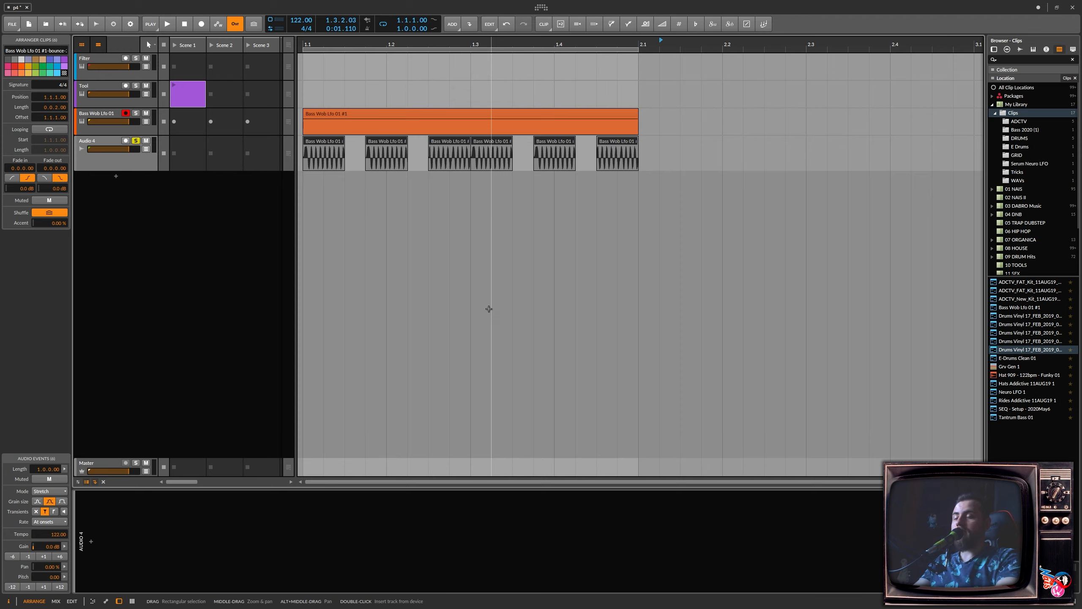
drag(489, 311, 506, 315)
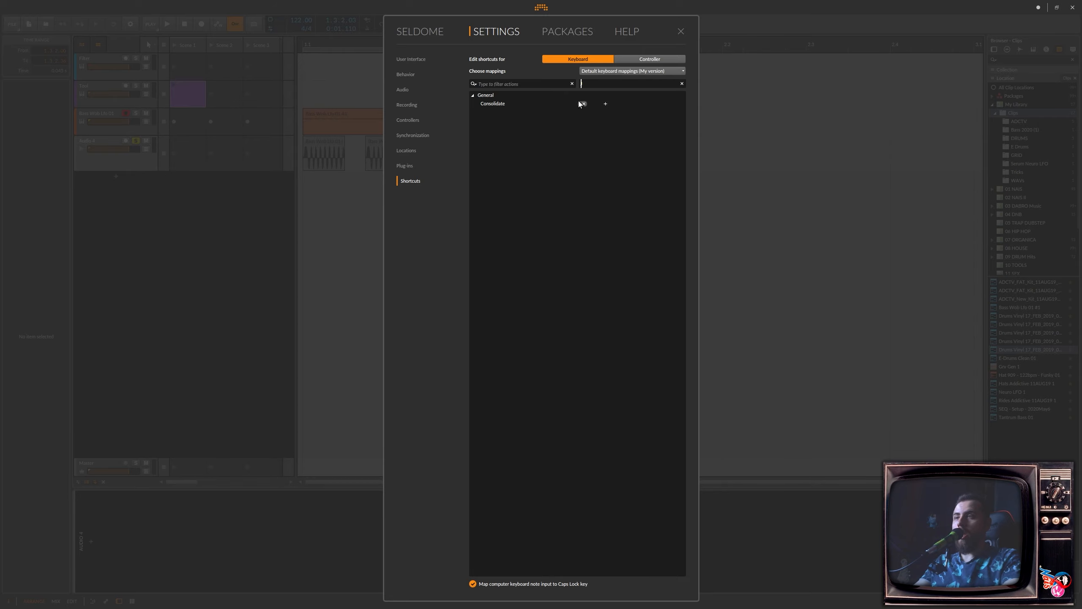
key(ctrl+f)
key(Escape)
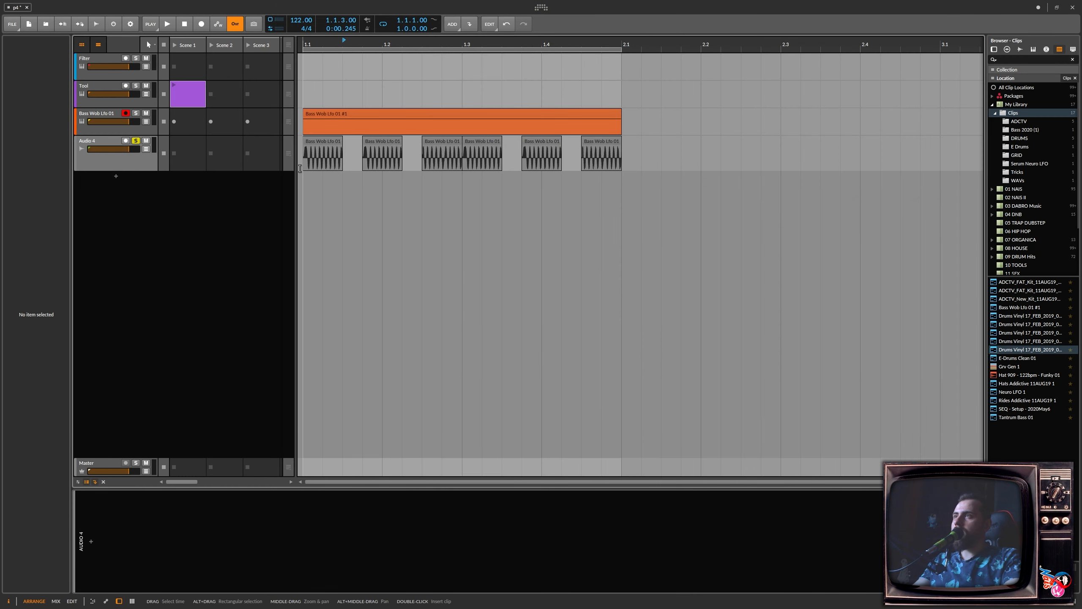
Consolidate the slices in the first bar of the Audio 4 track into a single clip and play it.
drag(304, 154, 620, 150)
key(j)
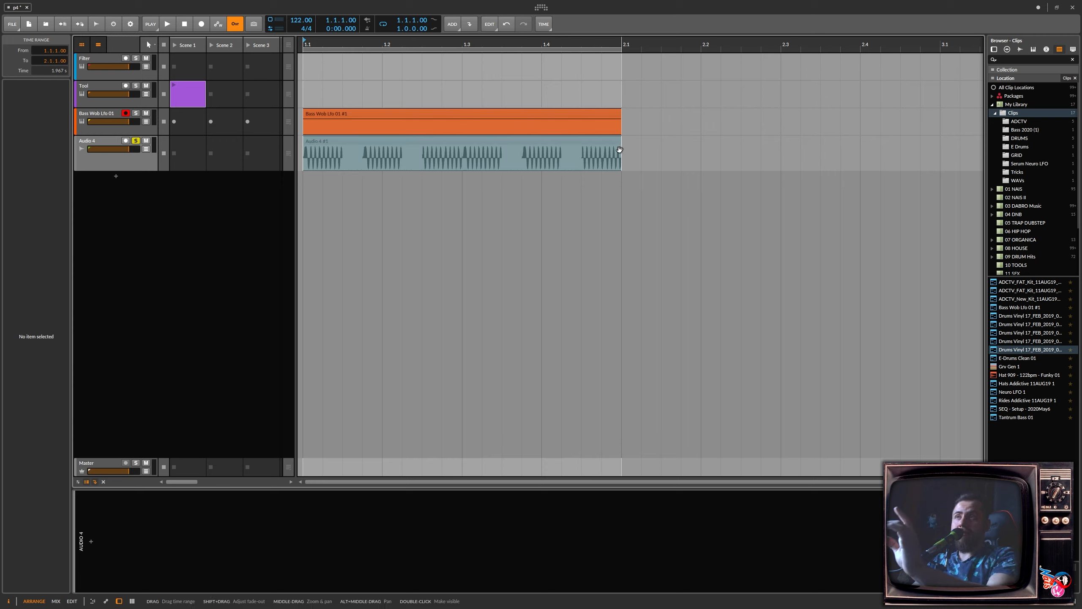
click(307, 169)
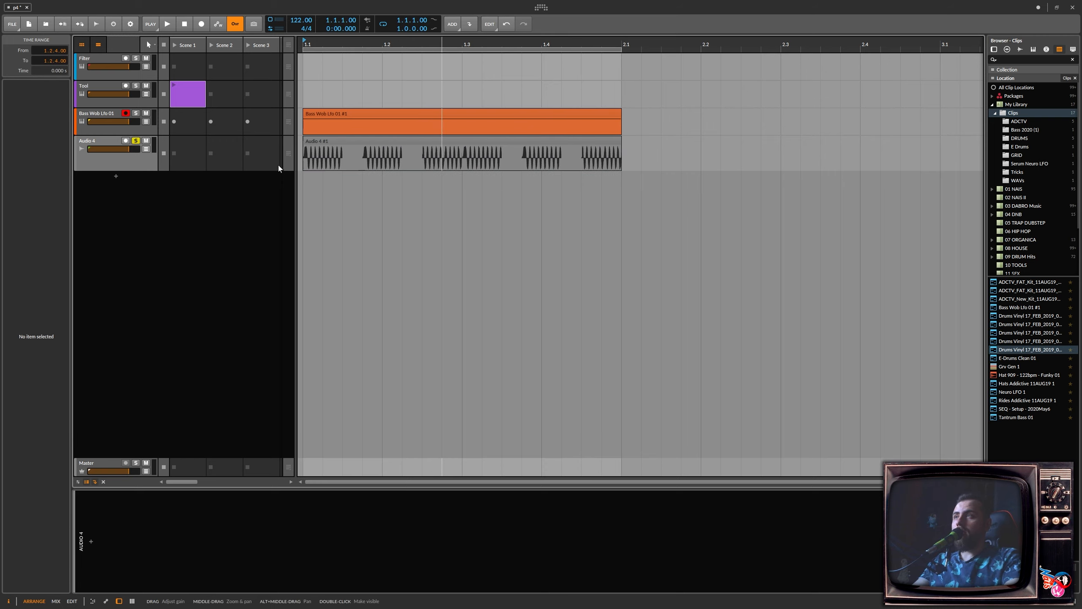
key(space)
key(space)
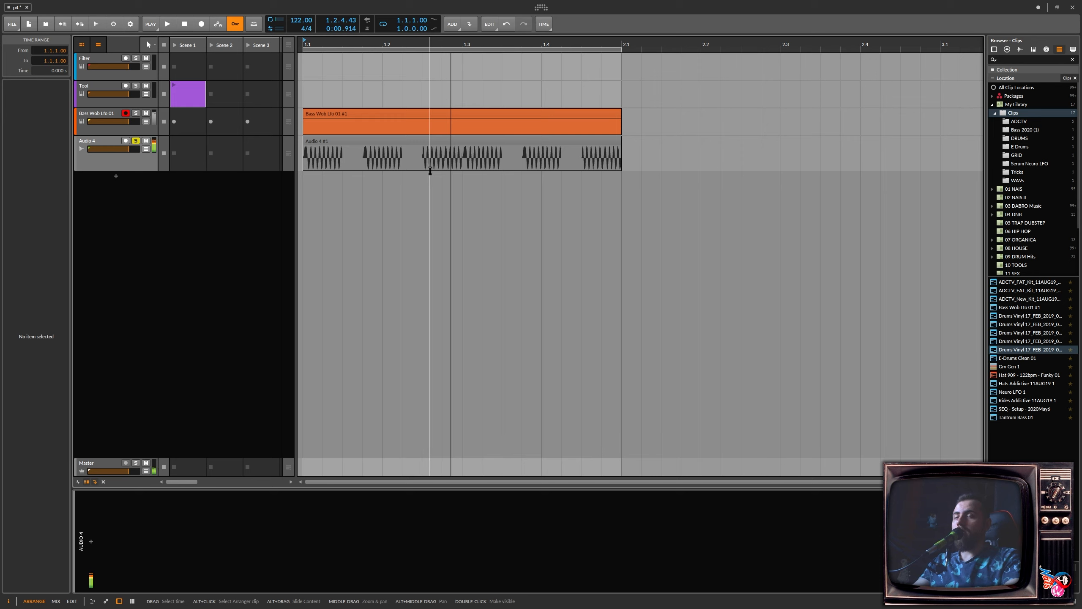
Save the consolidated audio clip to the library under the name HOHLAND.
right_click(424, 139)
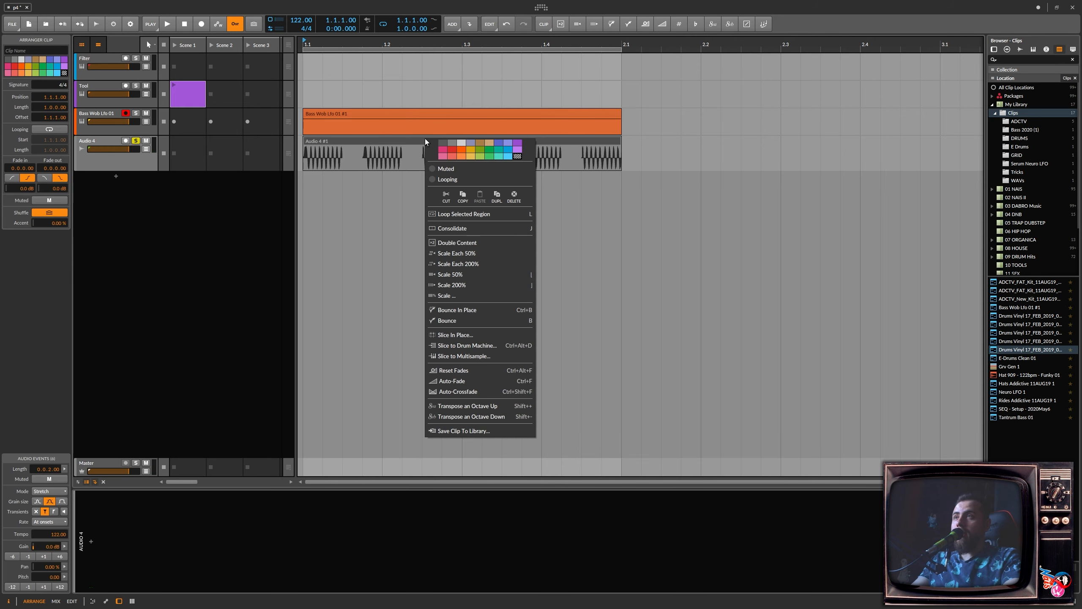
click(483, 430)
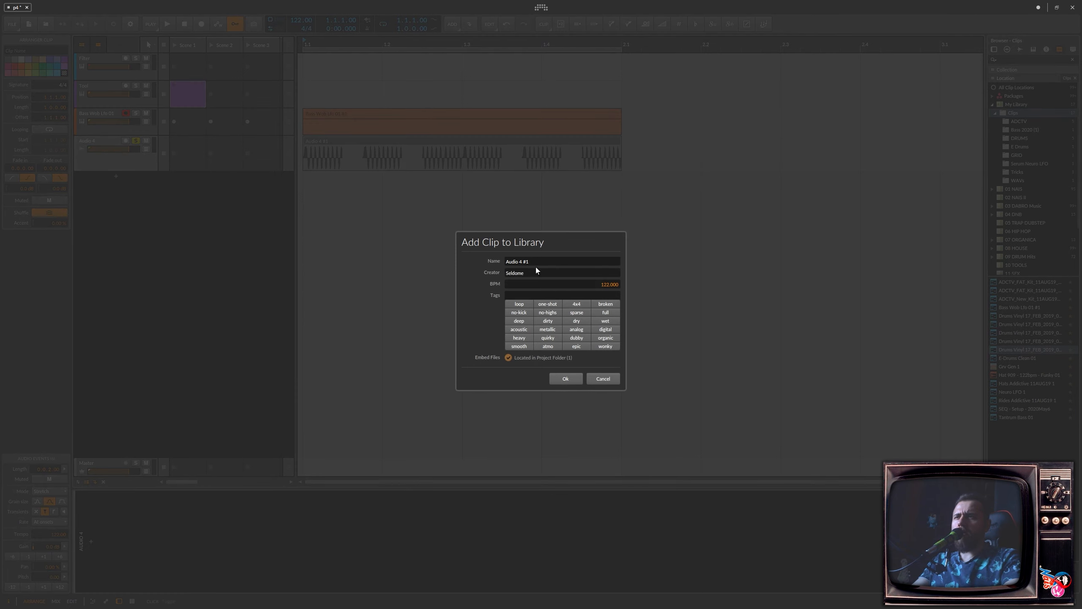
text(H)
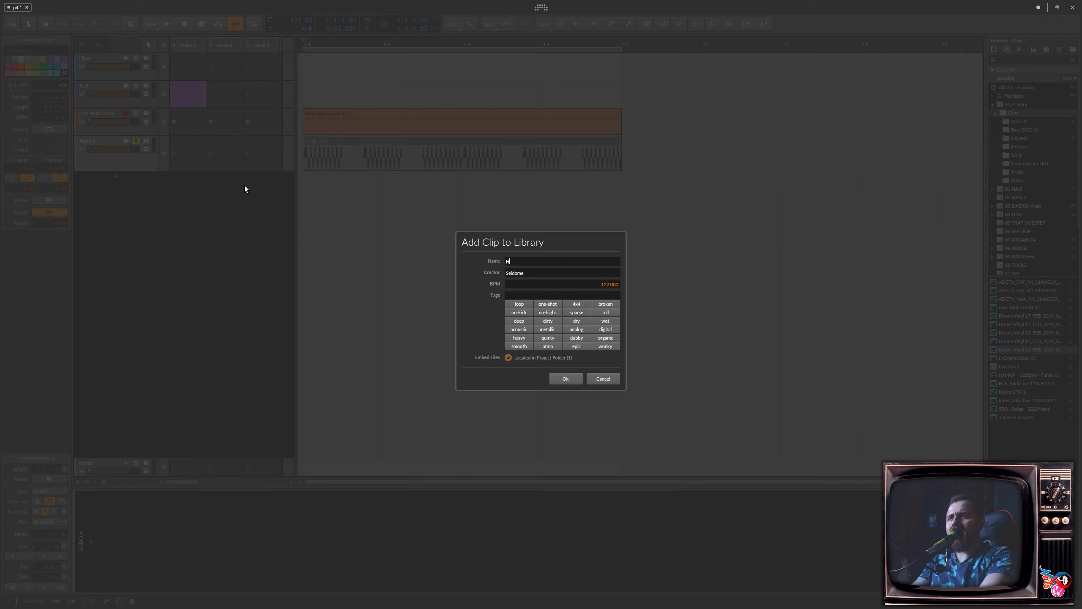
text(OHLAND)
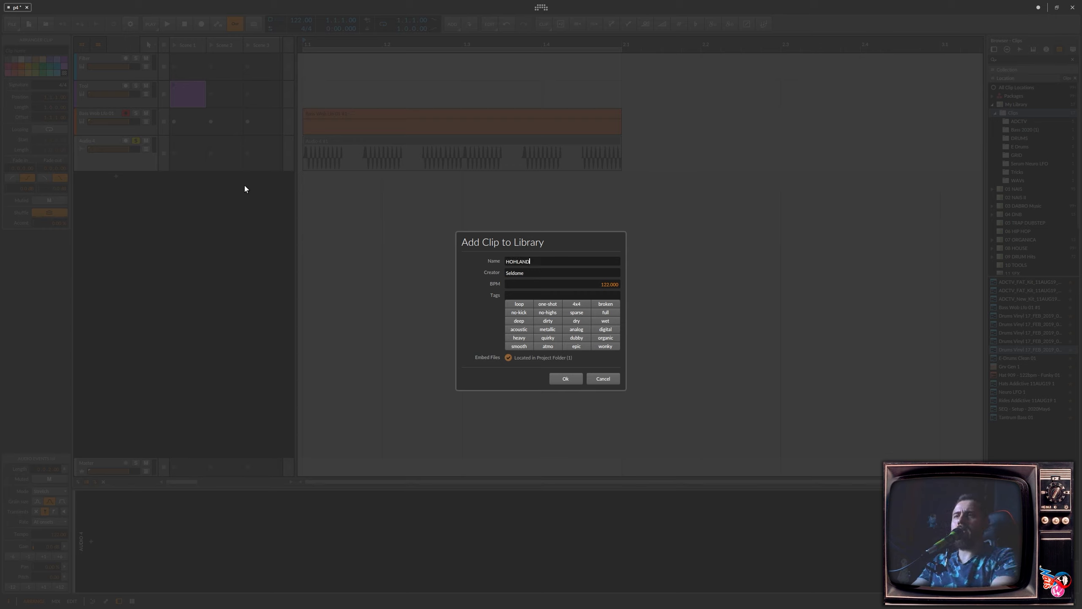
click(565, 378)
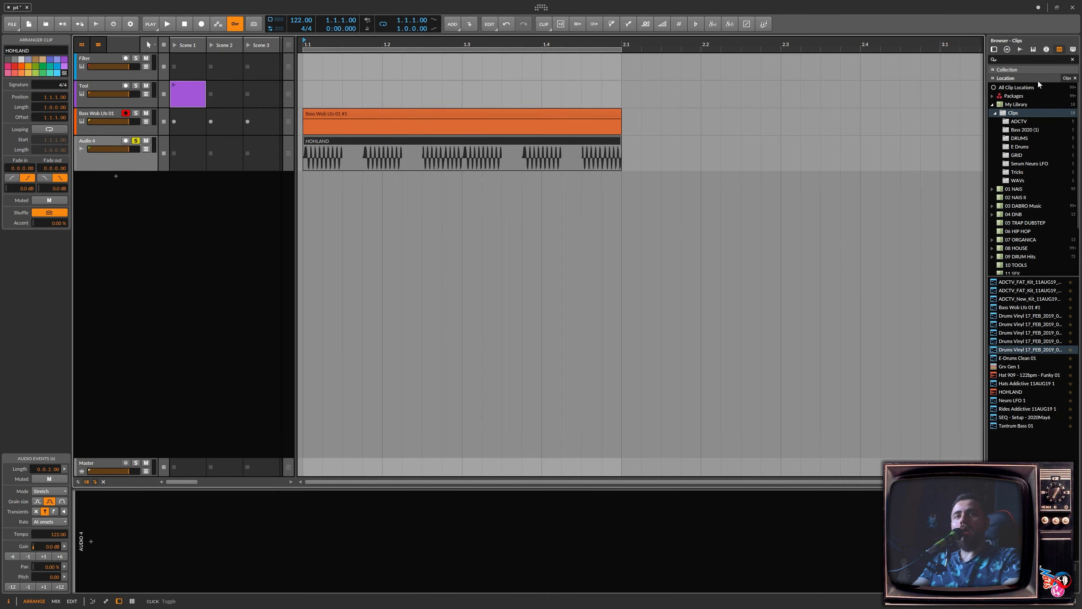
Insert the saved HOHLAND clip and the Bass Wob Lfo 01 #1 clip from the library onto new tracks and solo the last one.
click(1031, 392)
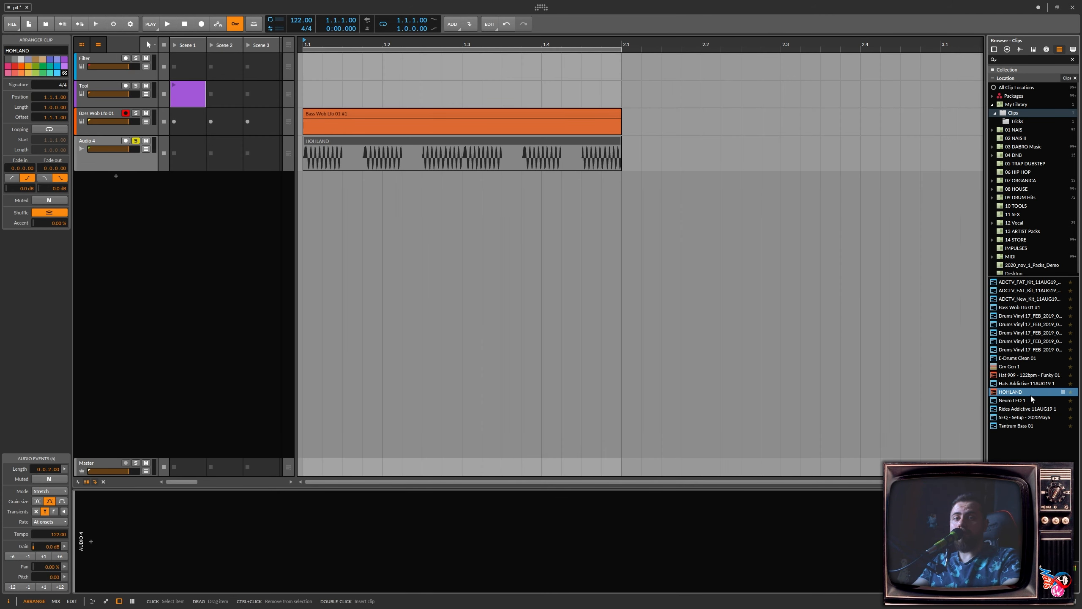
drag(1064, 397, 361, 179)
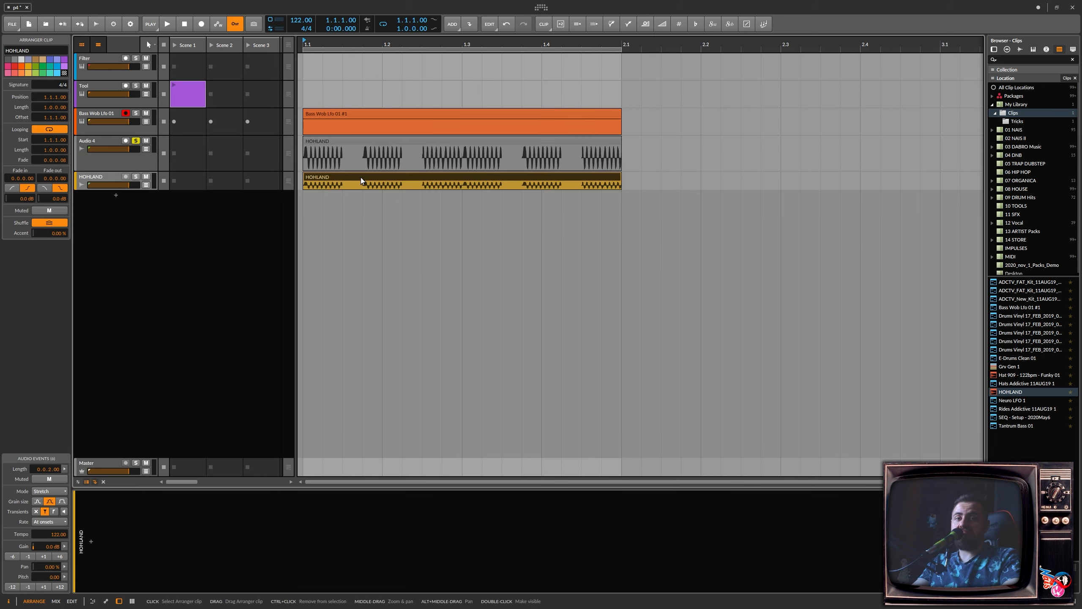
drag(1020, 307, 109, 202)
click(109, 200)
key(s)
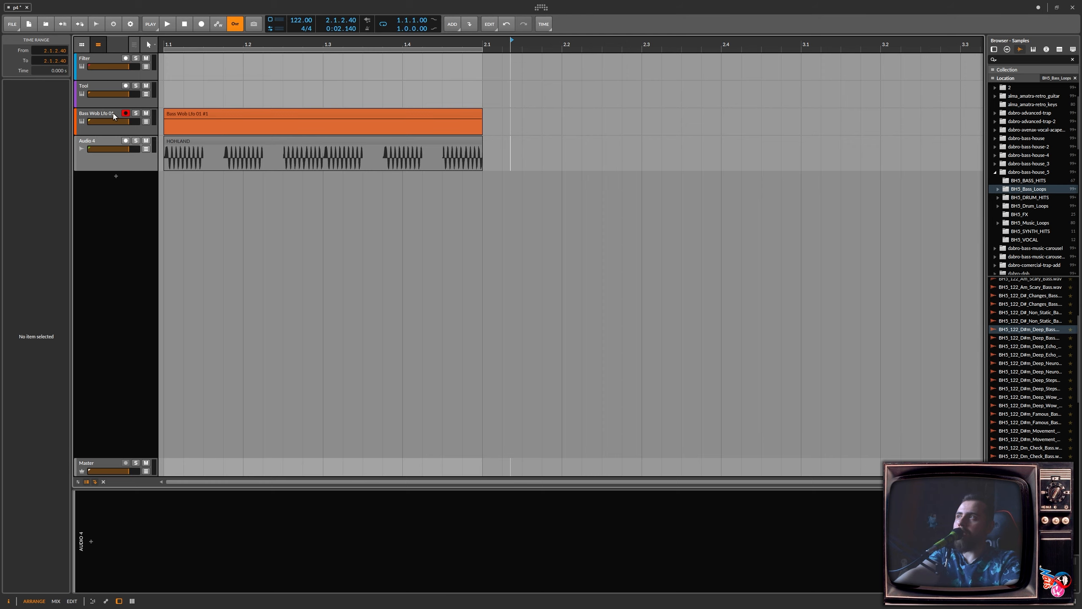
Add the soothe2 plug-in after the Peak Limiter on the Bass Wob Lfo 01 track and close its window.
click(113, 116)
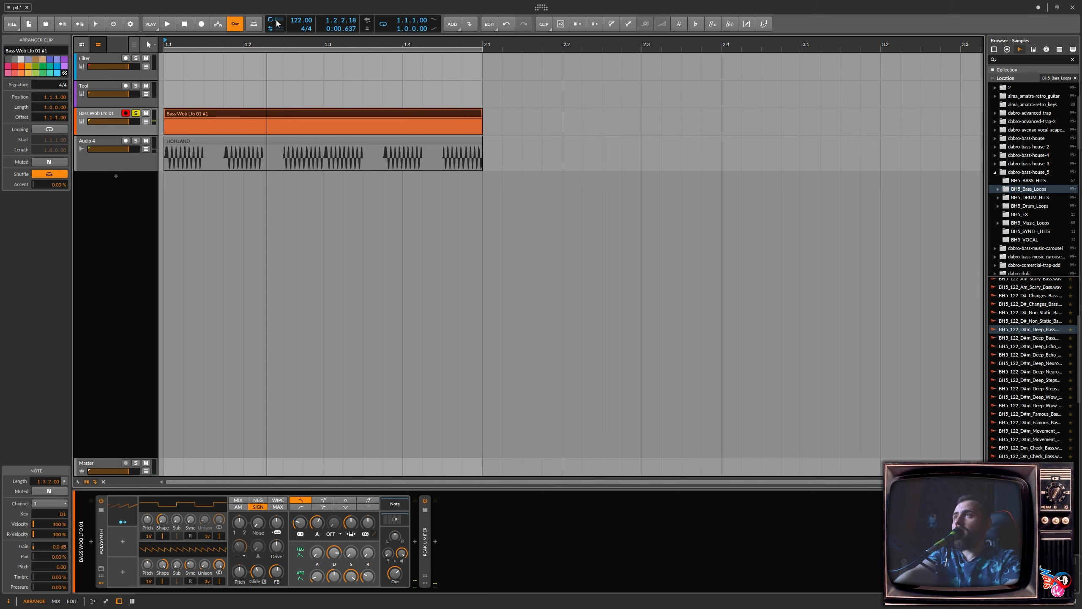
click(436, 542)
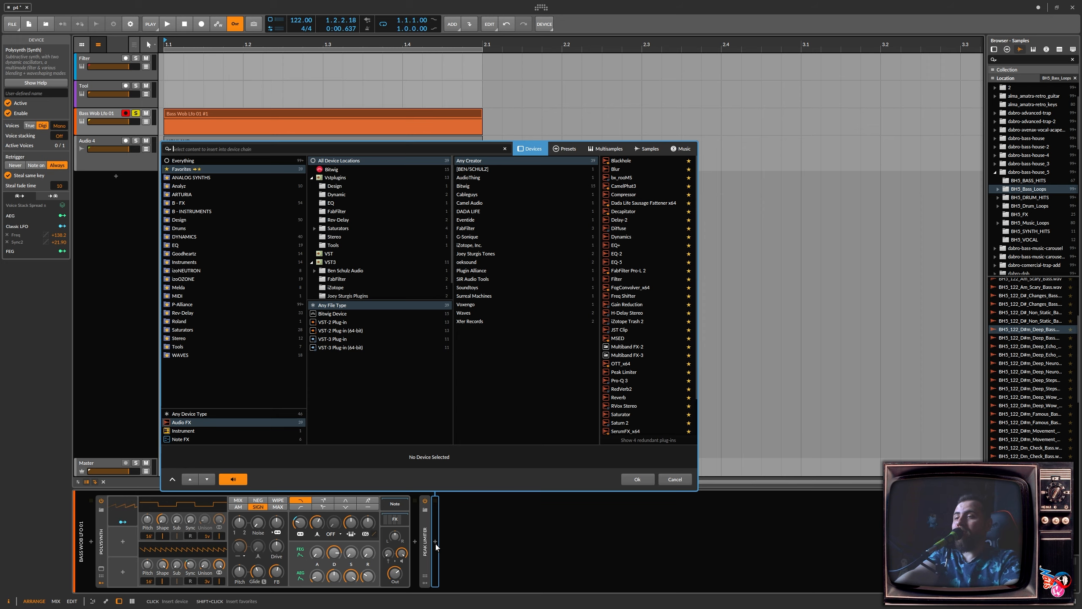
text(soo)
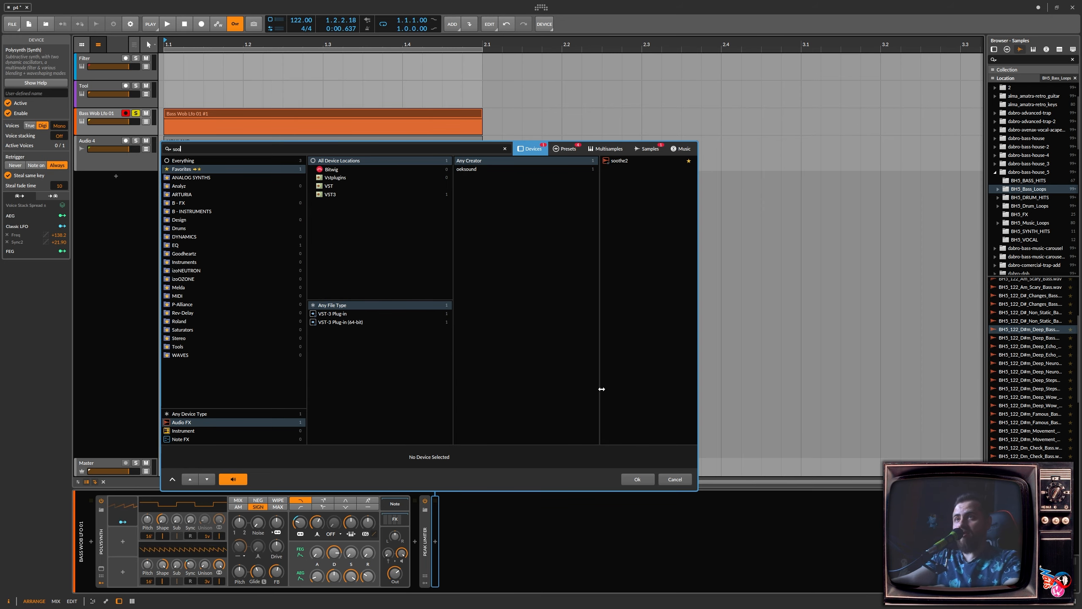
click(630, 164)
double_click(630, 162)
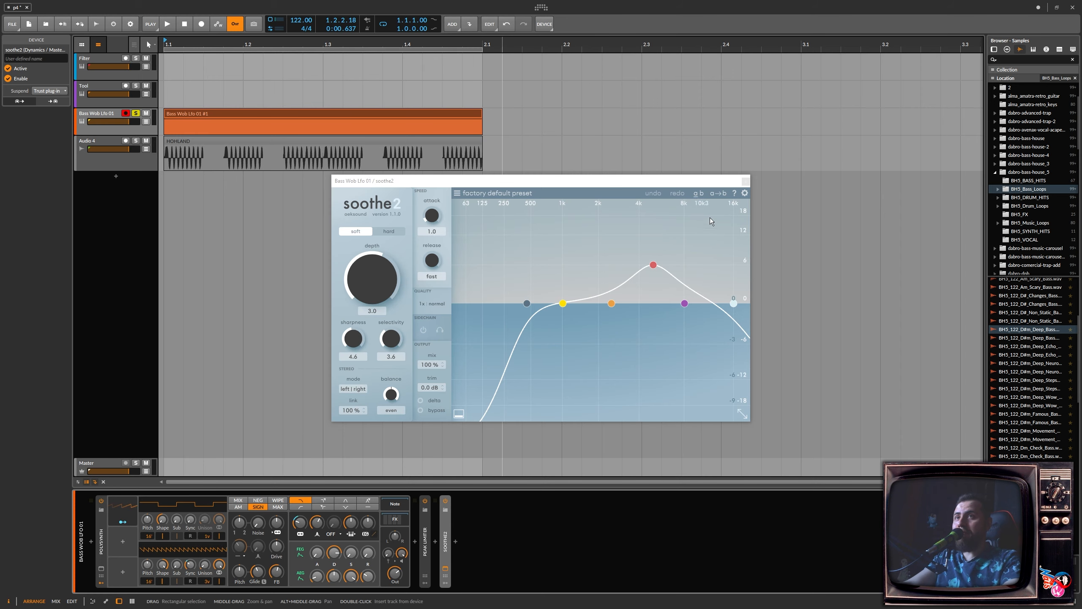
click(747, 181)
Duplicate soothe2 until the device chain holds six instances, and play the track.
key(ctrl+d)
key(ctrl+d)
key(ctrl+d)
key(ctrl+d)
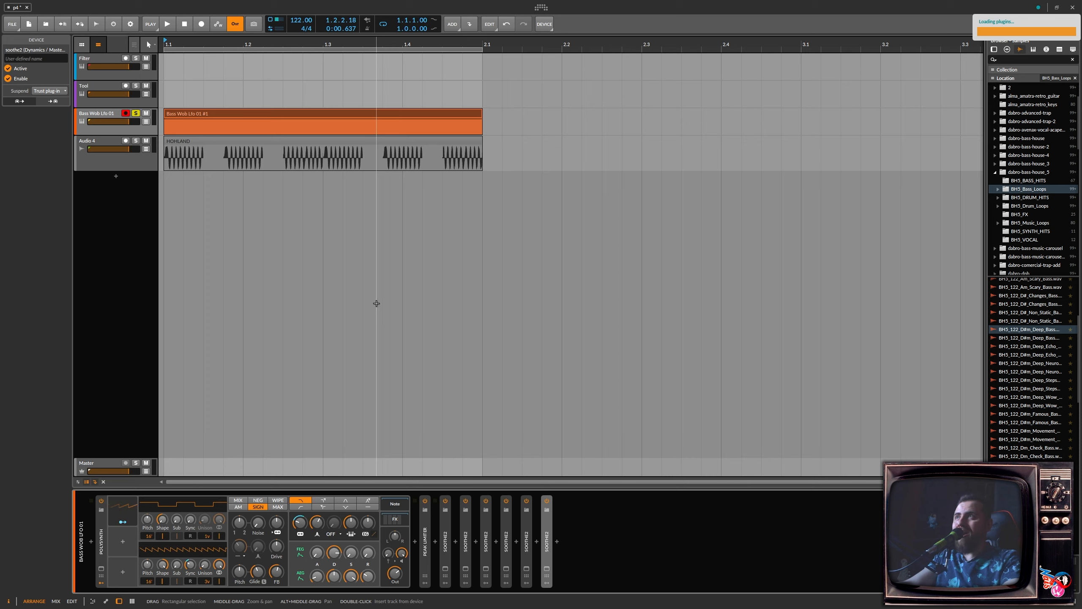
key(space)
key(space)
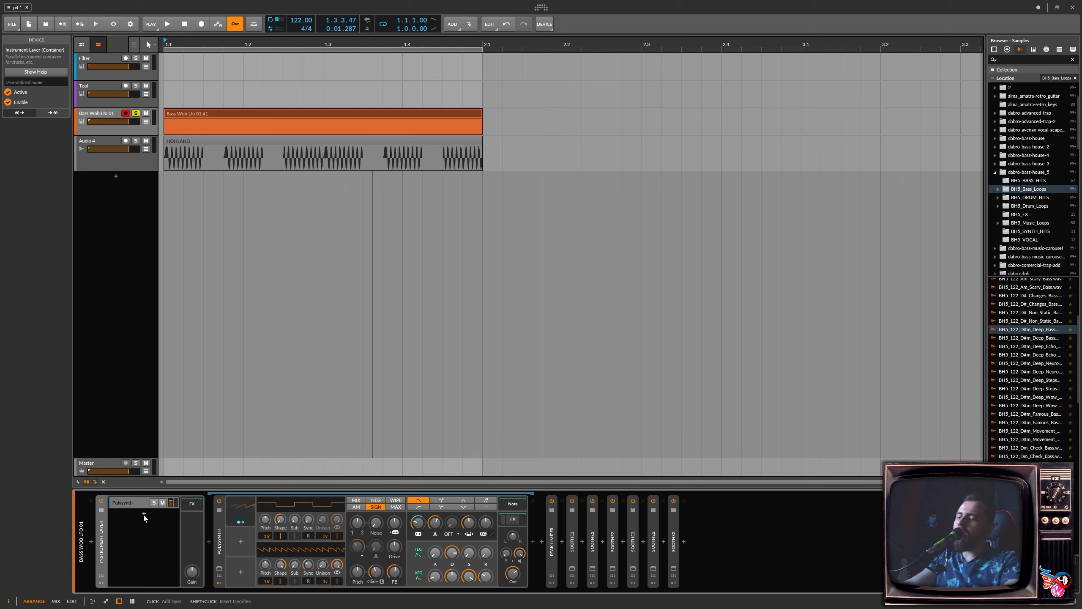
Add a Serum layer below Polysynth in the Instrument Layer and duplicate it several times.
click(143, 514)
text(ser)
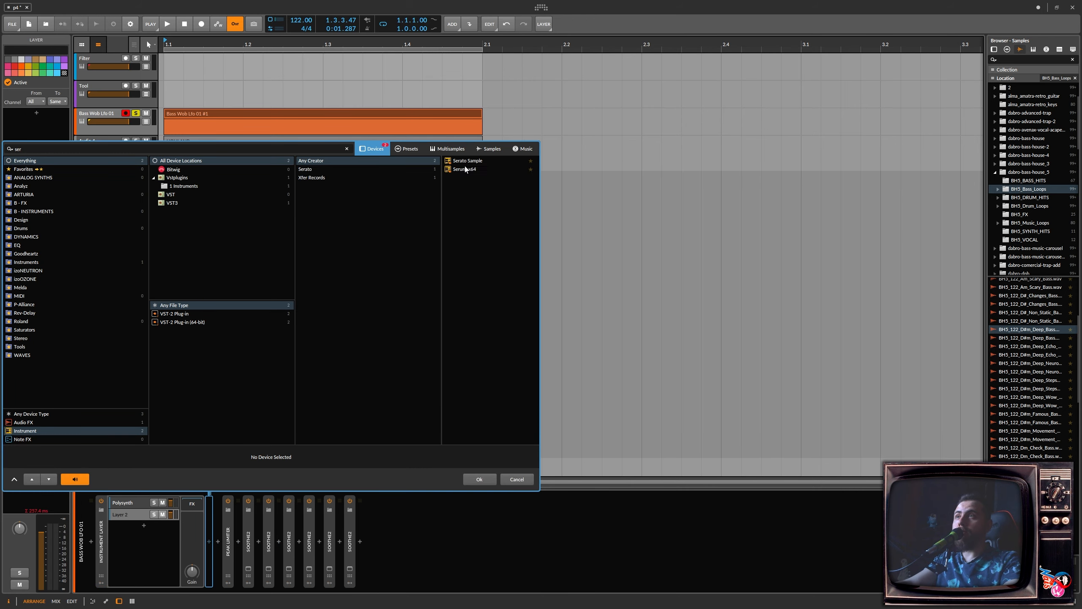
double_click(465, 168)
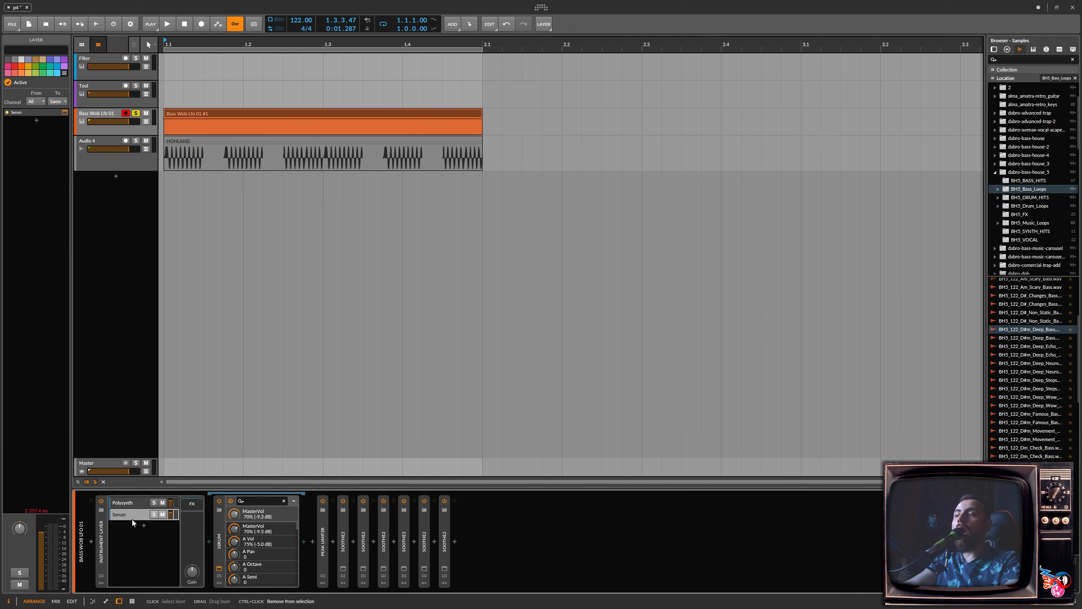
Play the soloed Bass Wob Lfo 01 track and shorten its clip to one beat.
click(136, 113)
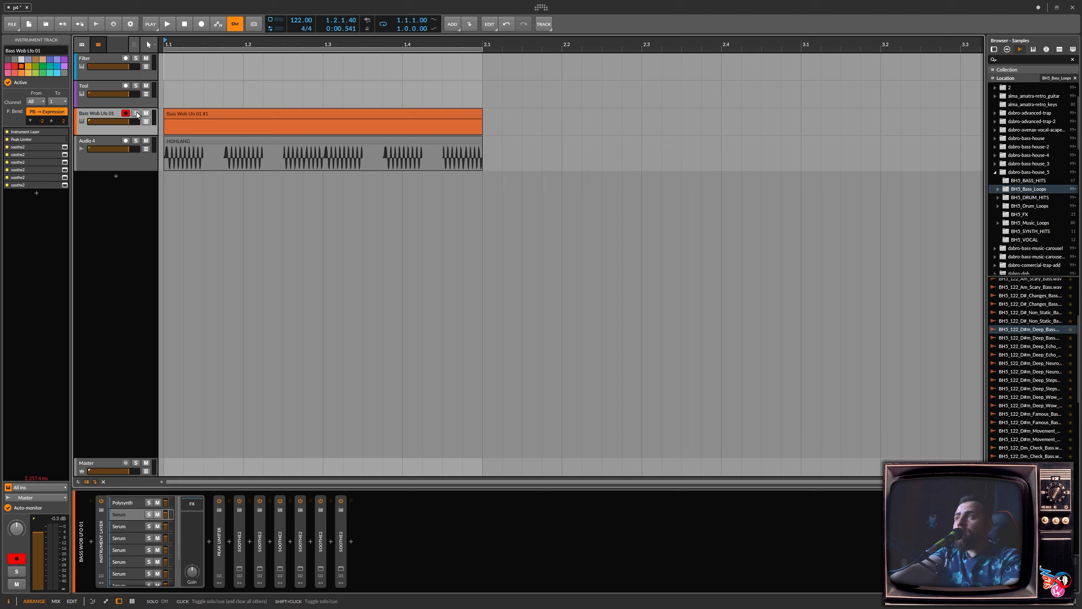
key(space)
drag(481, 112, 243, 107)
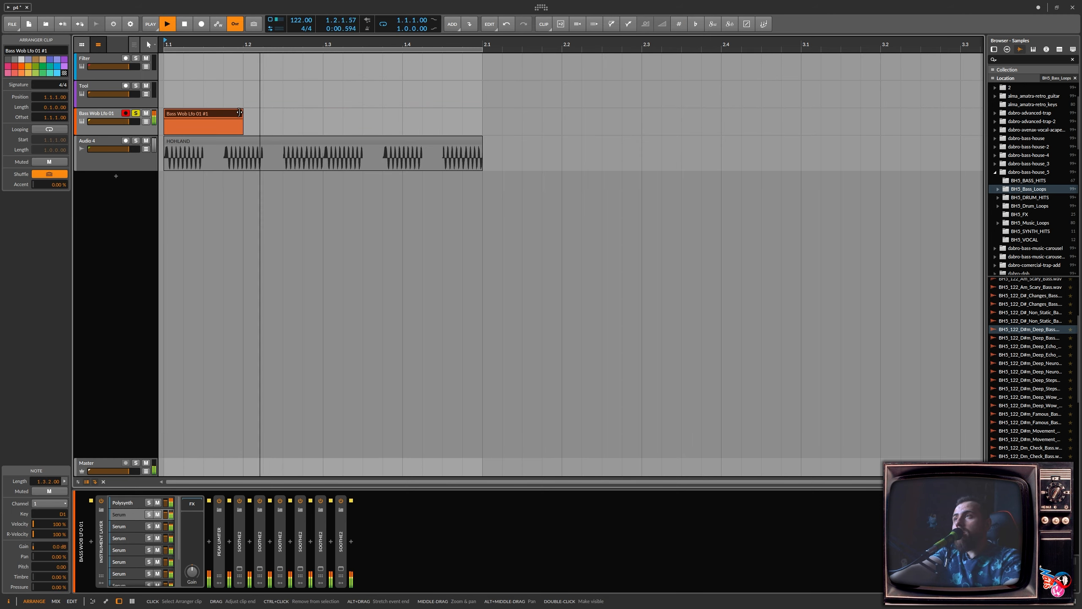
key(space)
Bounce the first two beats of the Bass Wob Lfo 01 track to a new audio track, pre-fader at 24-bit.
click(101, 125)
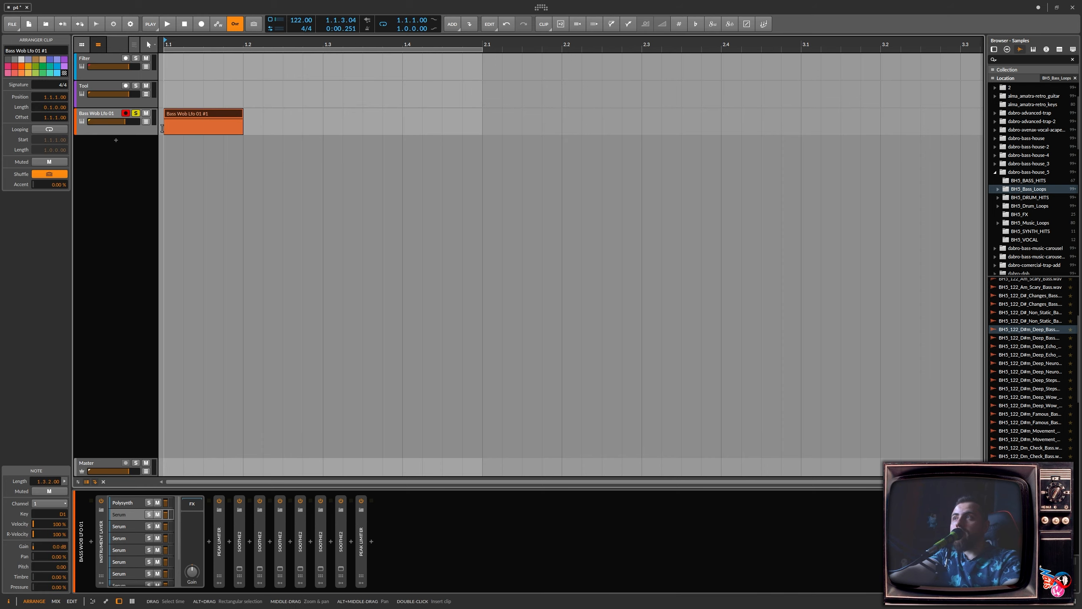
drag(164, 124, 302, 124)
key(ctrl+b)
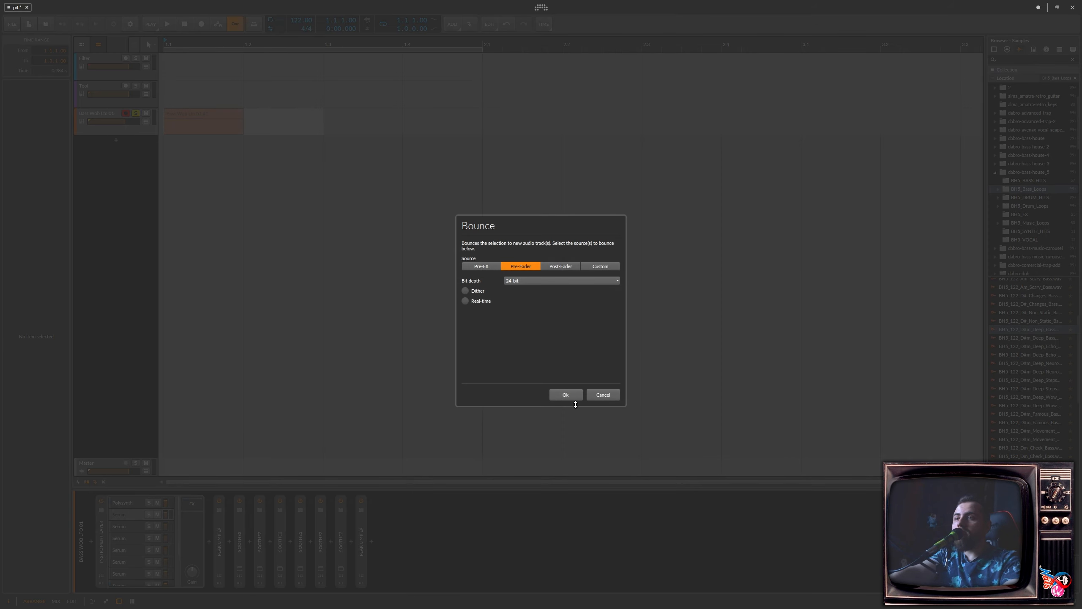
click(572, 397)
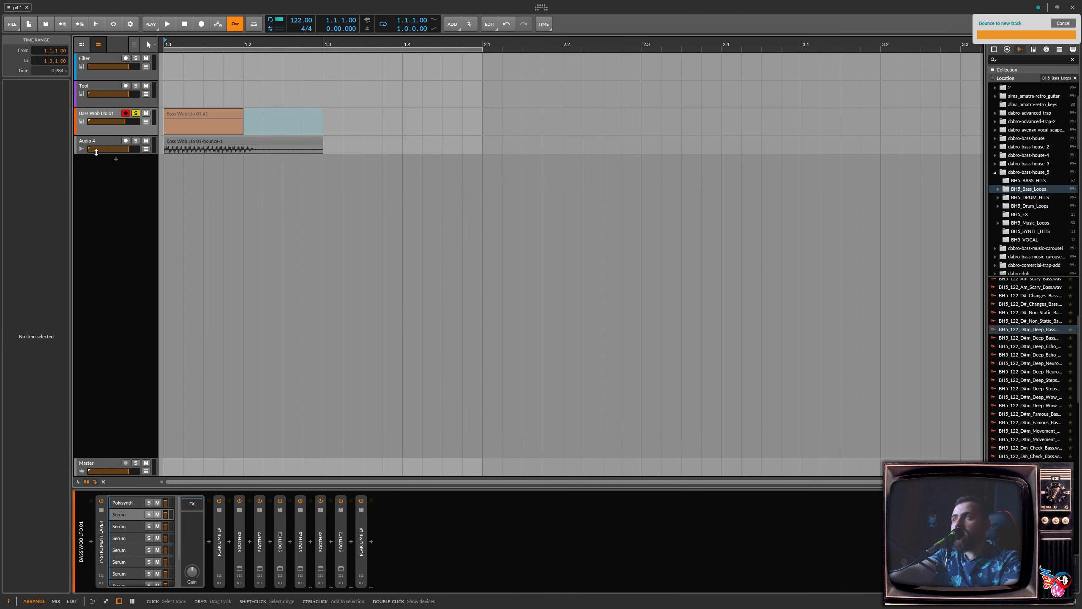
Open the Polysynth layer and bounce the same two-beat range of Bass Wob Lfo 01 to another audio track.
click(183, 113)
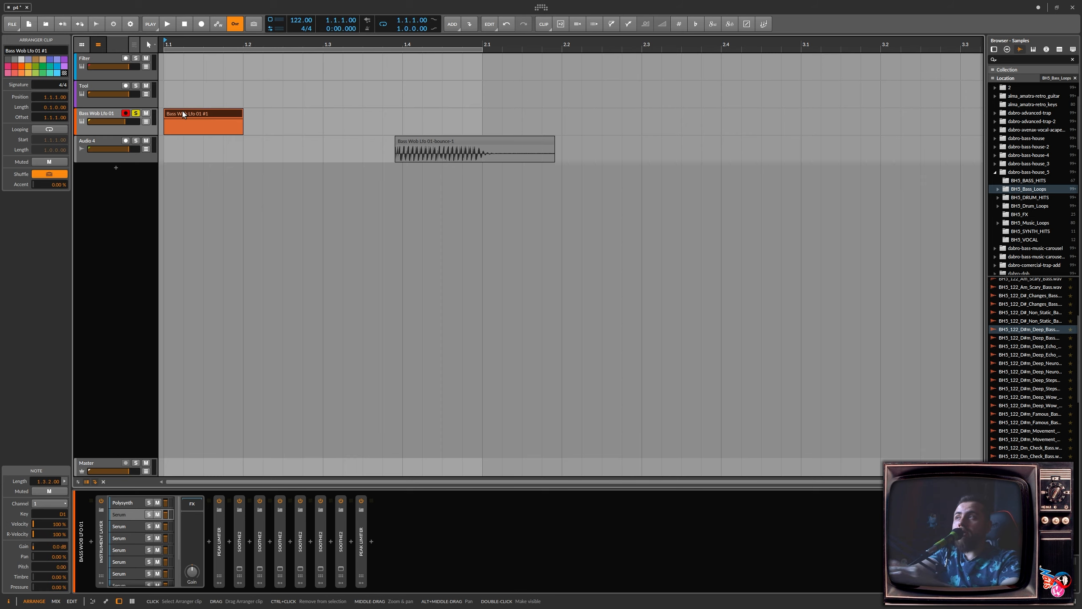
click(111, 507)
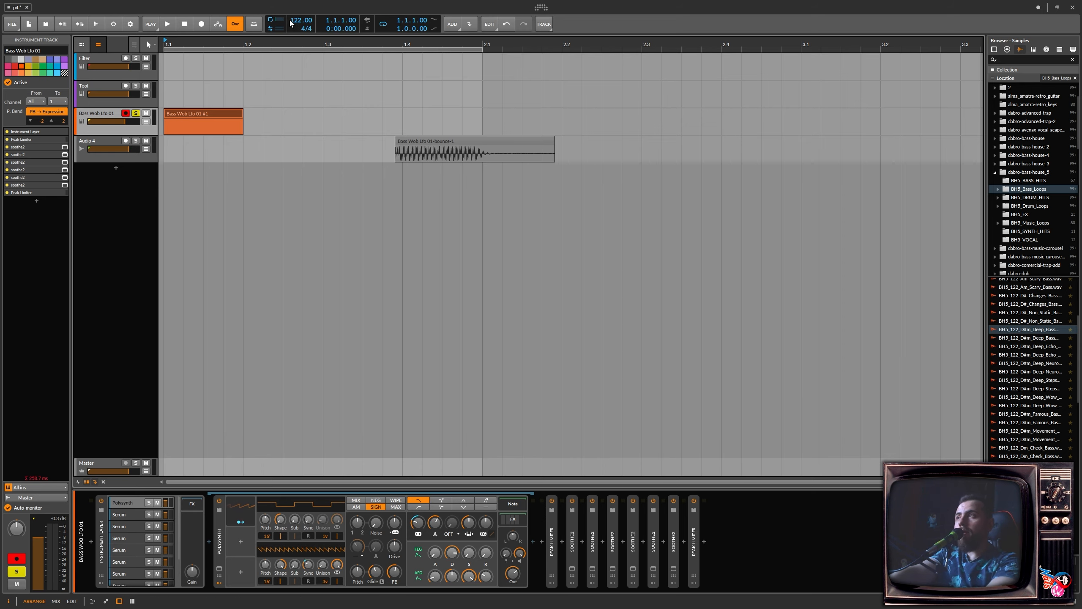
click(199, 113)
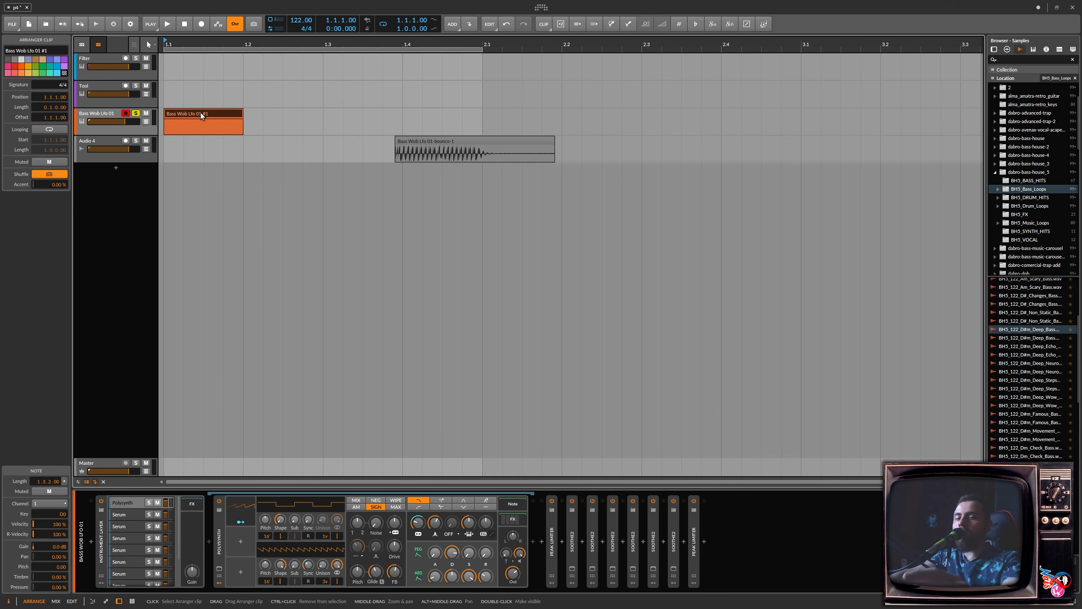
click(284, 125)
drag(325, 125, 133, 125)
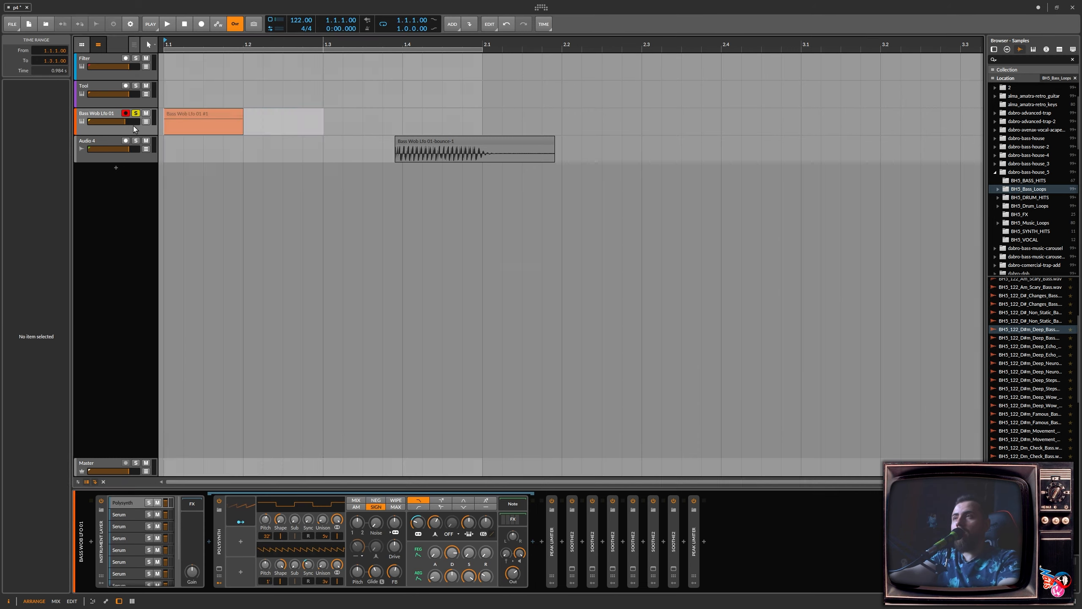
key(ctrl+b)
key(Return)
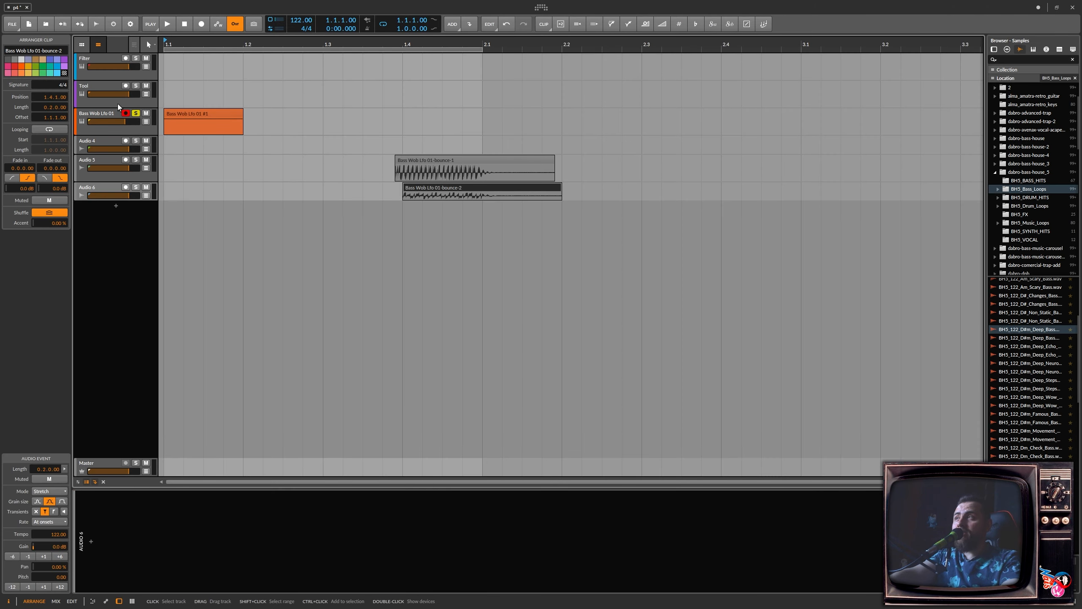
Select the Bass Wob Lfo 01 track and look up the shortcut for Toggle Active in the keyboard settings.
click(91, 113)
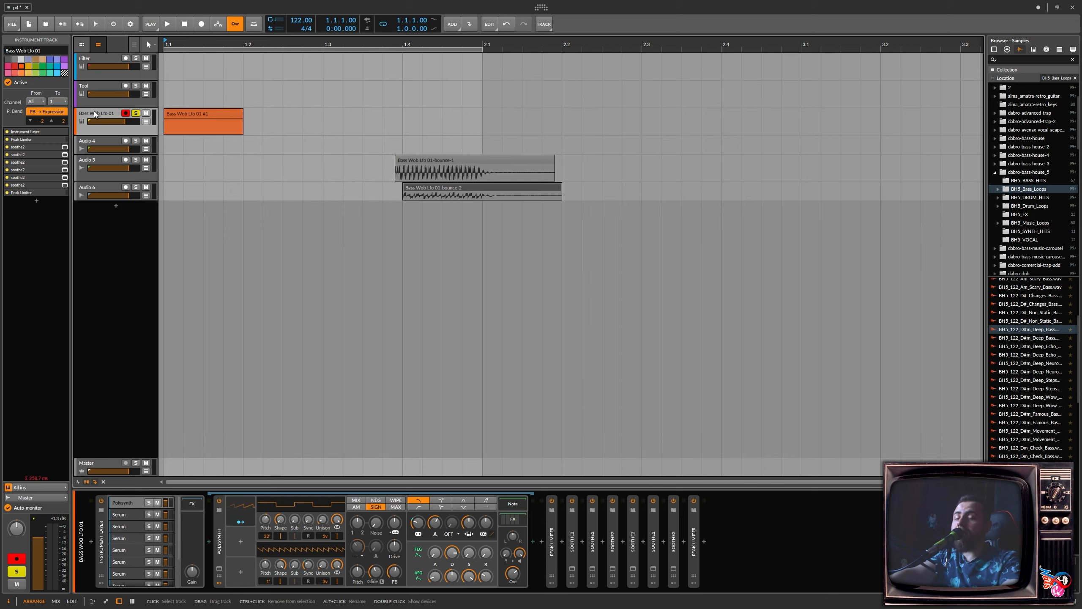
key(ctrl+comma)
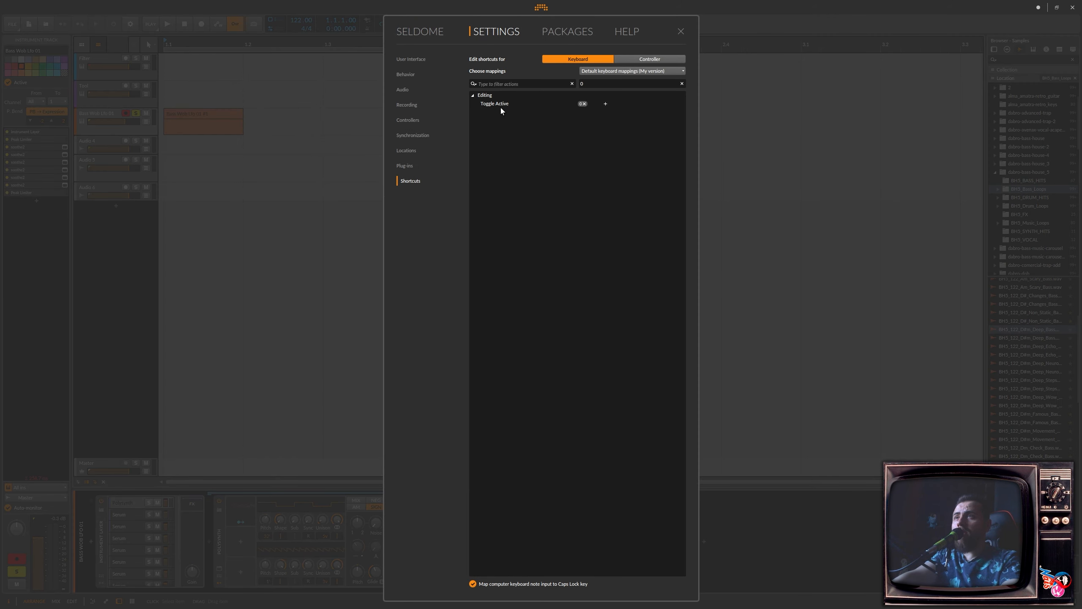
click(681, 32)
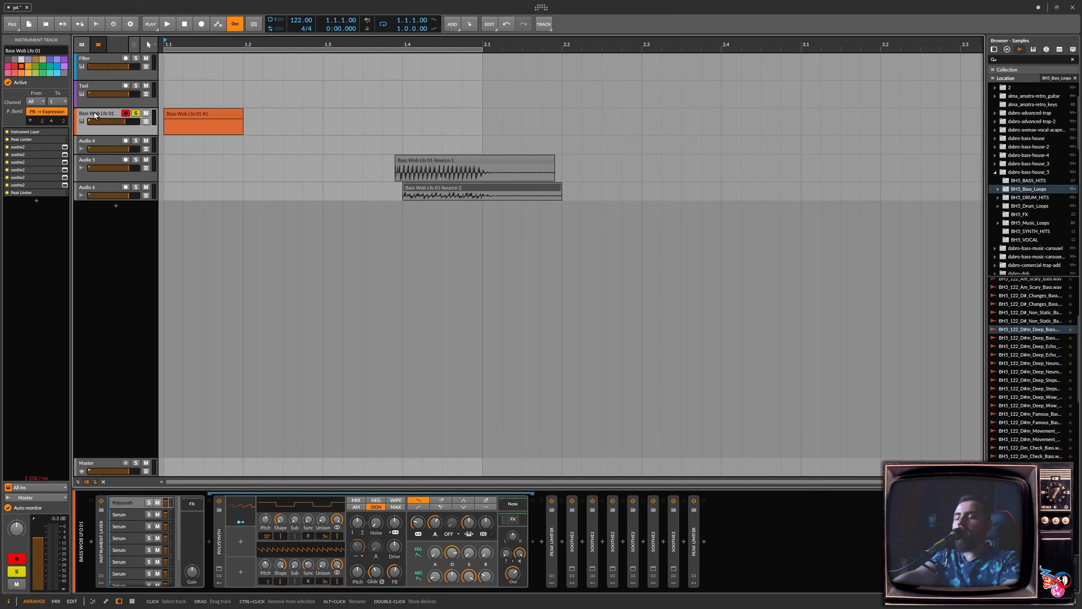
Deactivate the Bass Wob Lfo 01 track and toggle the display of deactivated tracks, leaving them shown.
key(Delete)
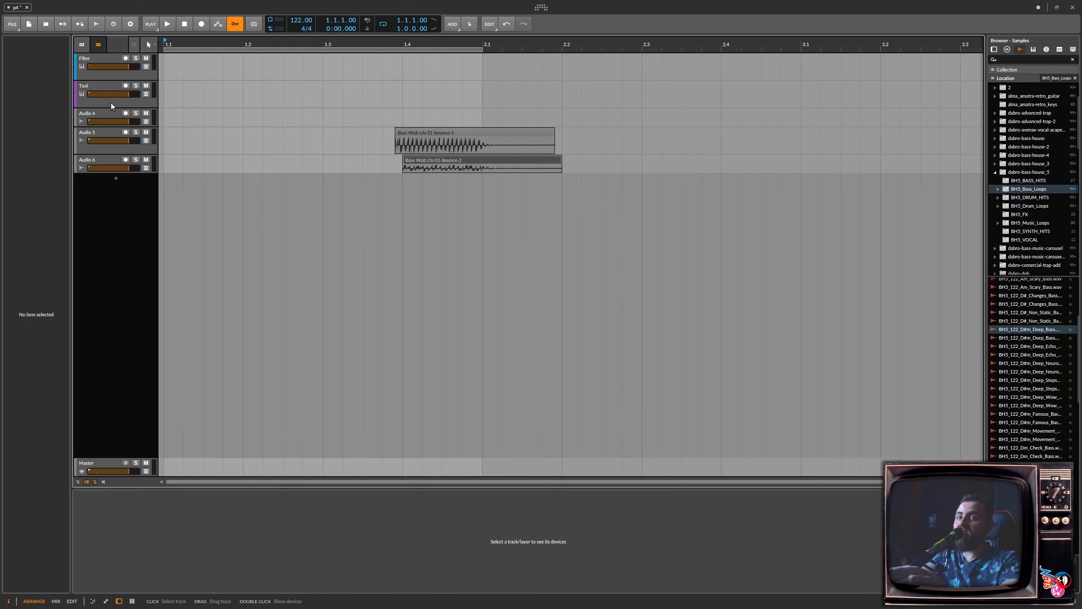
click(104, 482)
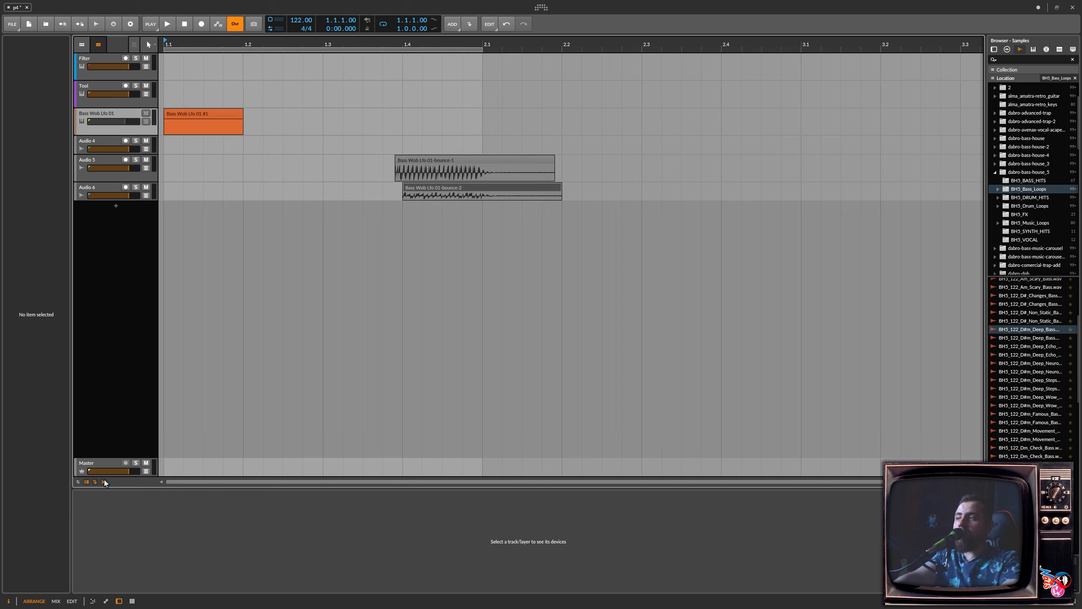
click(104, 482)
click(103, 482)
click(103, 482)
click(103, 483)
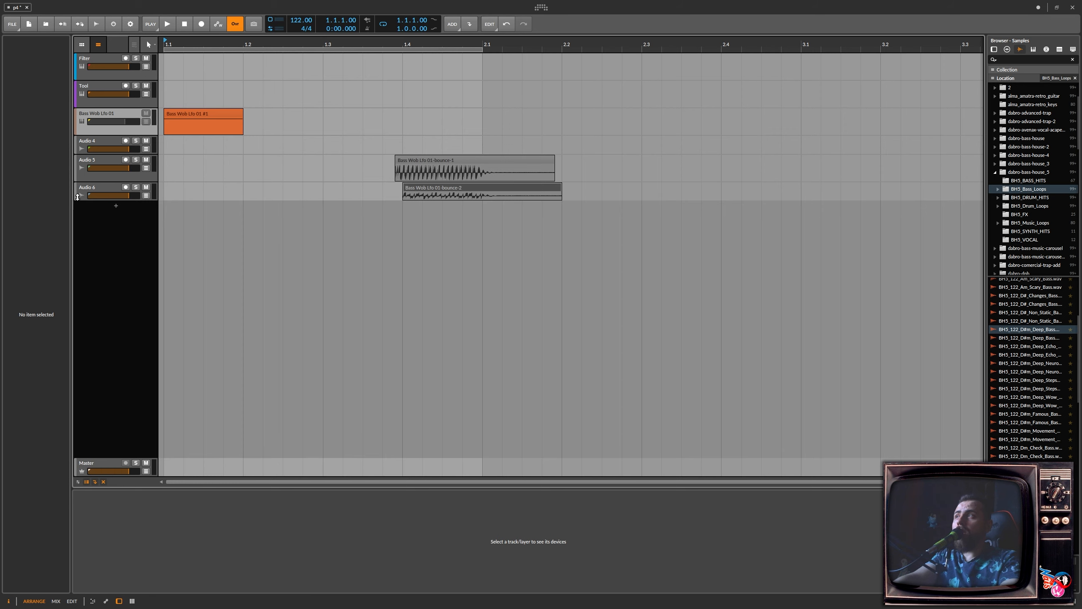
Reactivate the Bass Wob Lfo 01 track and play it with the DSP Performance Graph open.
click(106, 116)
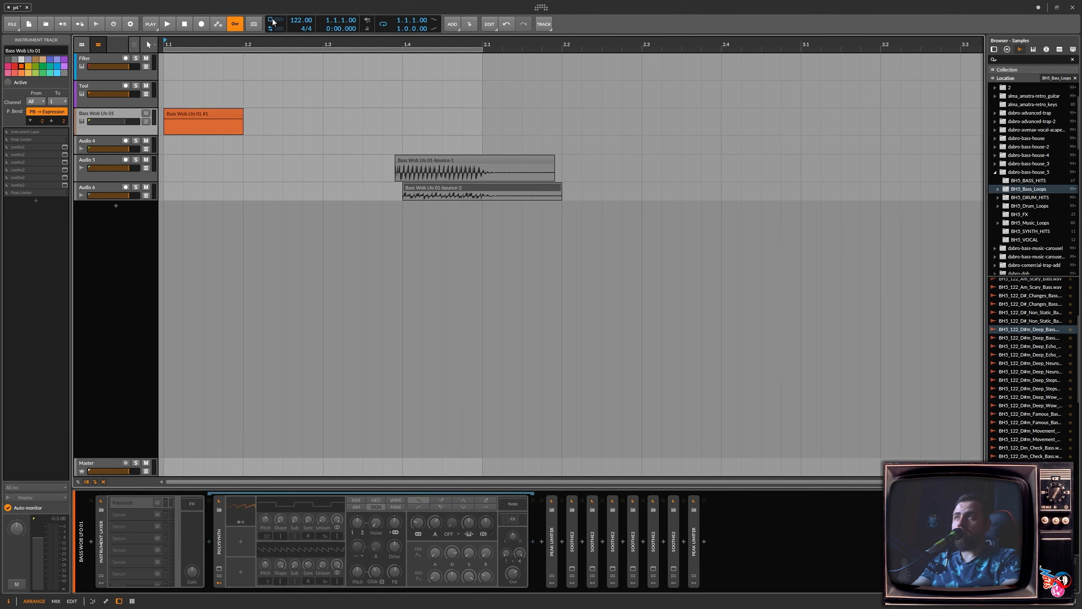
click(273, 22)
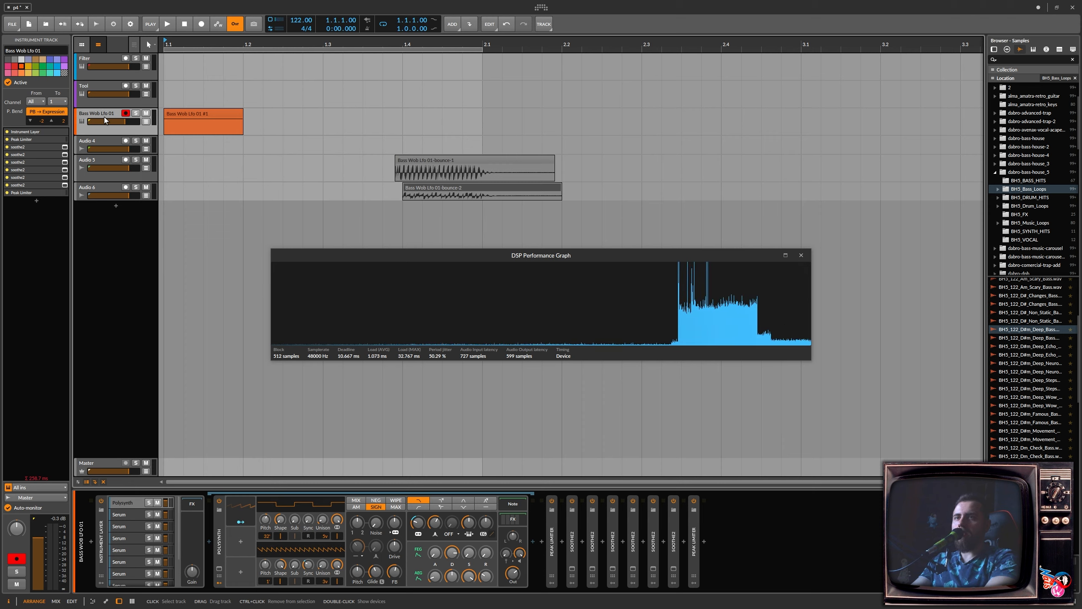
key(space)
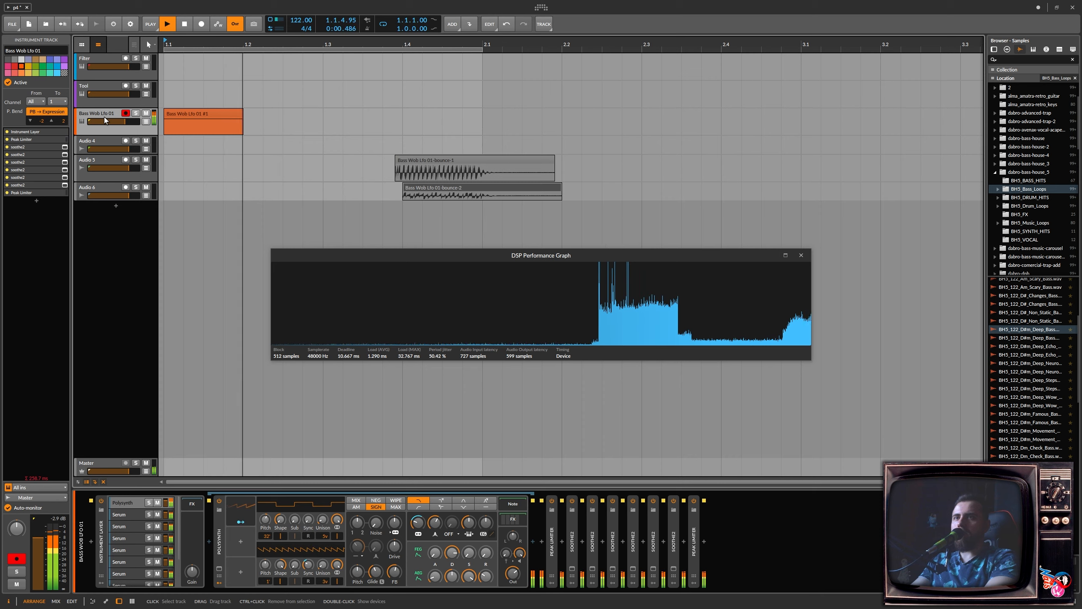
key(space)
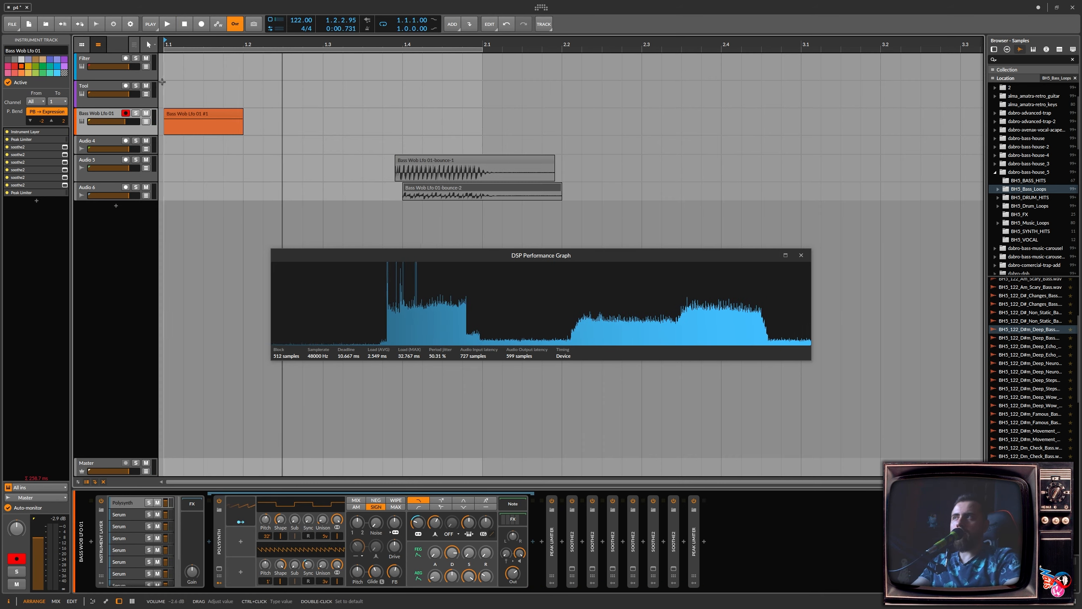
Deactivate Bass Wob Lfo 01 and arrange its bounced clips, starting bounce-1 at bar 1 and copying bounce-2 along the Audio 6 track.
key(alt+a)
drag(469, 160, 237, 160)
drag(553, 188, 417, 191)
ctrl+drag(379, 192, 458, 191)
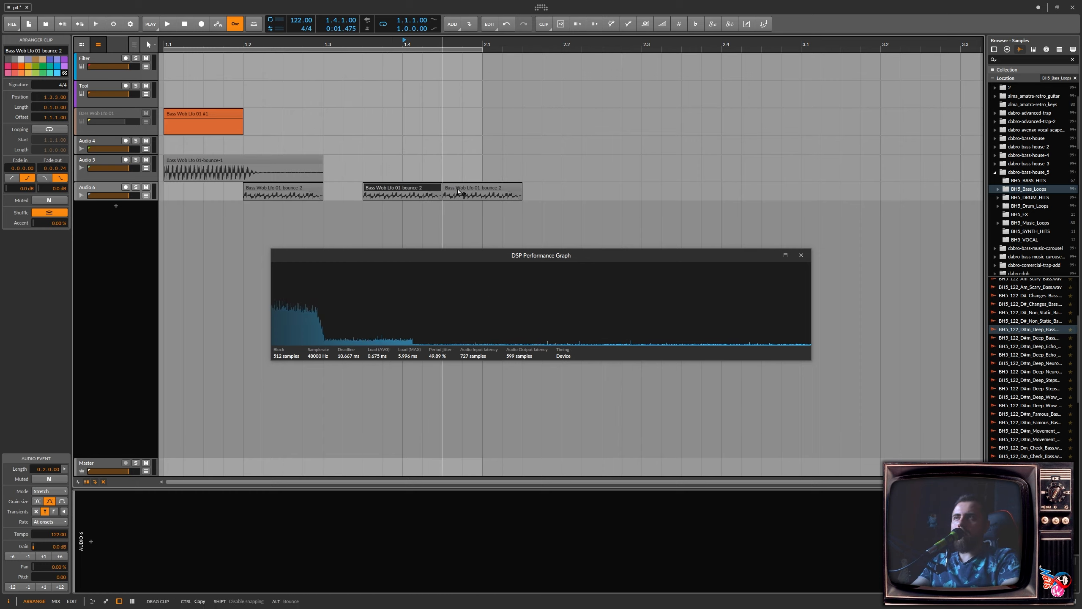
Play the bounced clips from the start while checking the DSP Performance Graph, and select the deactivated Bass Wob Lfo 01 track.
click(444, 147)
key(Home)
key(space)
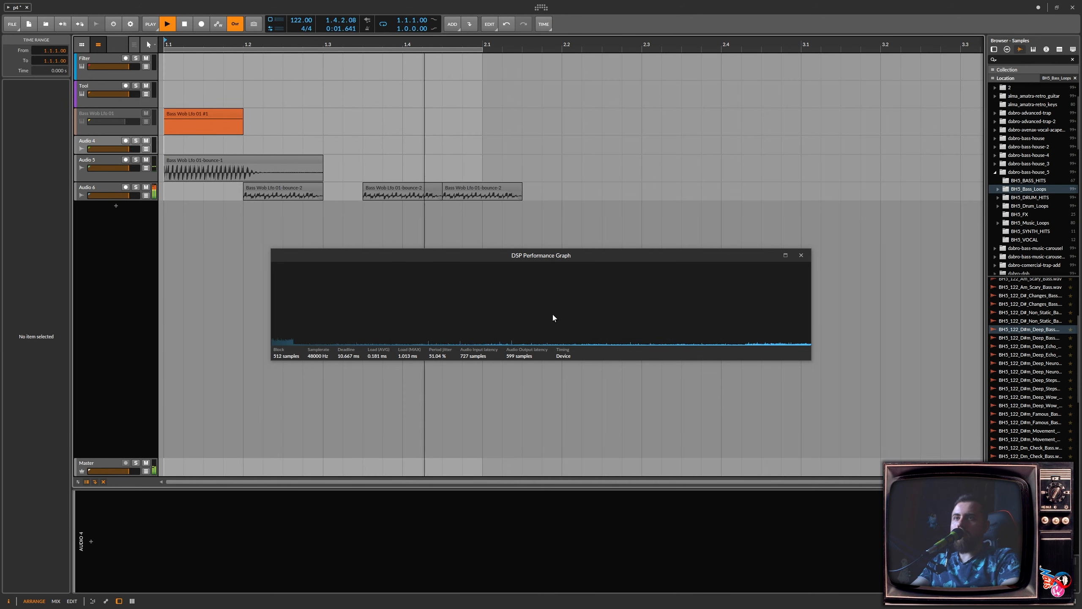
key(space)
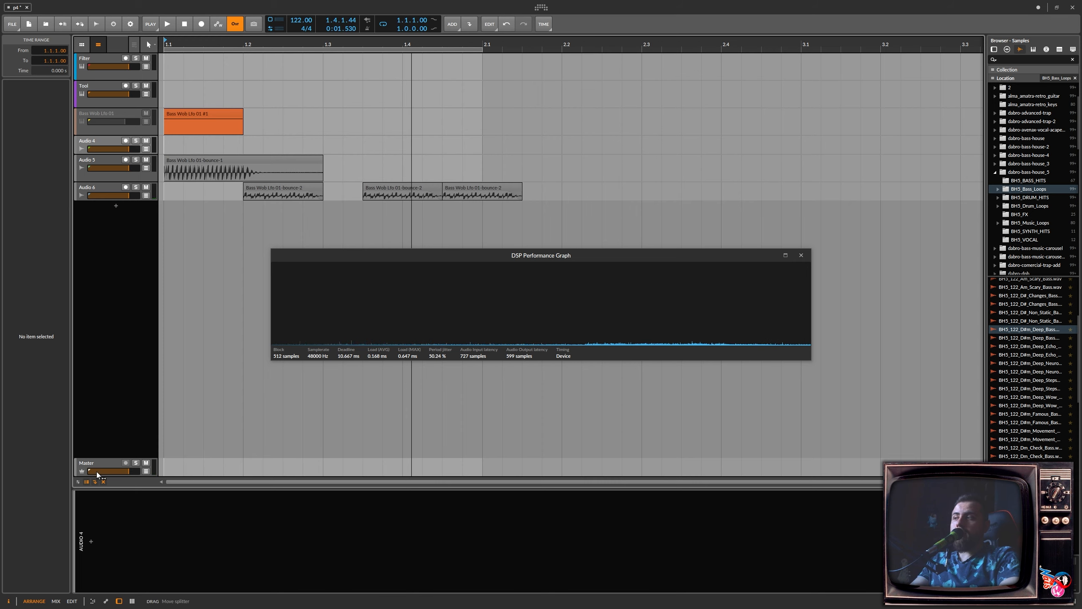
click(87, 115)
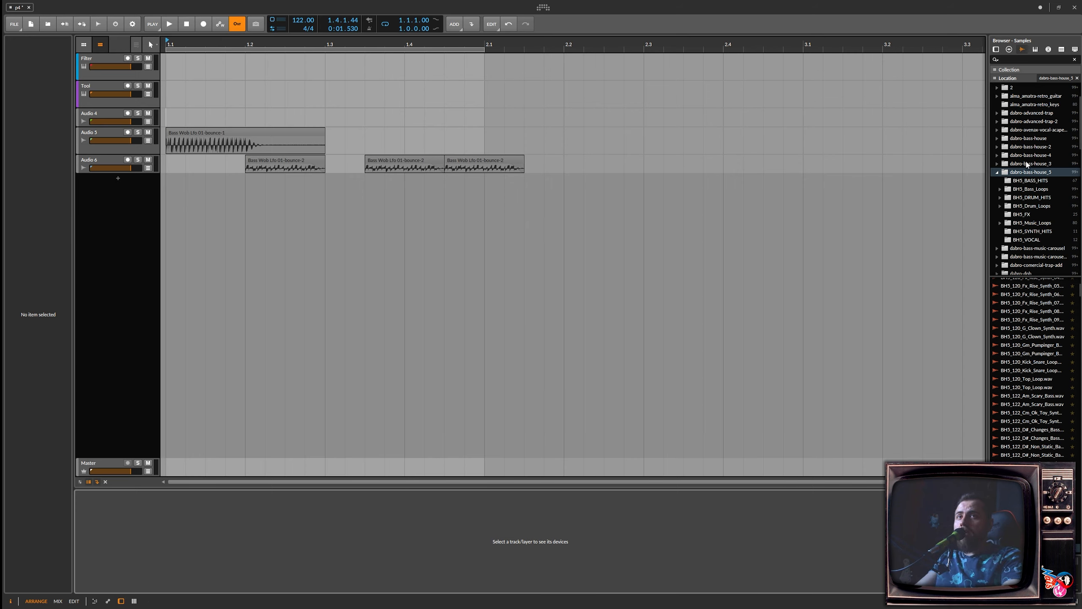
Browse the DABRO Music sample folders, including dabro-bass-house_3, dabro-advanced-trap-2 and dabro-bass-house-2.
key(Up)
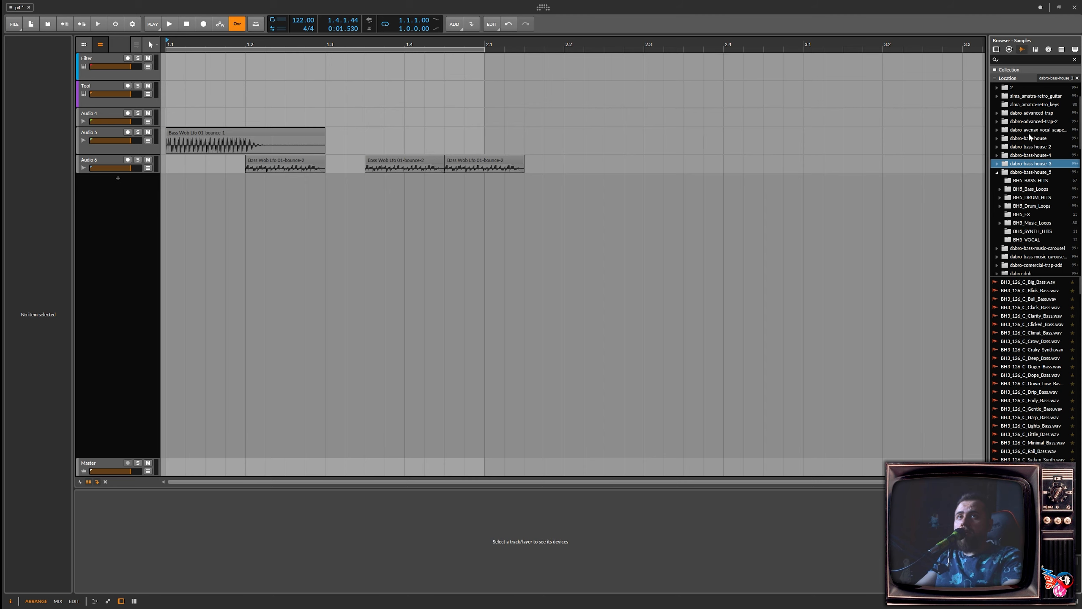
click(1034, 122)
scroll(1028, 96, up, 2)
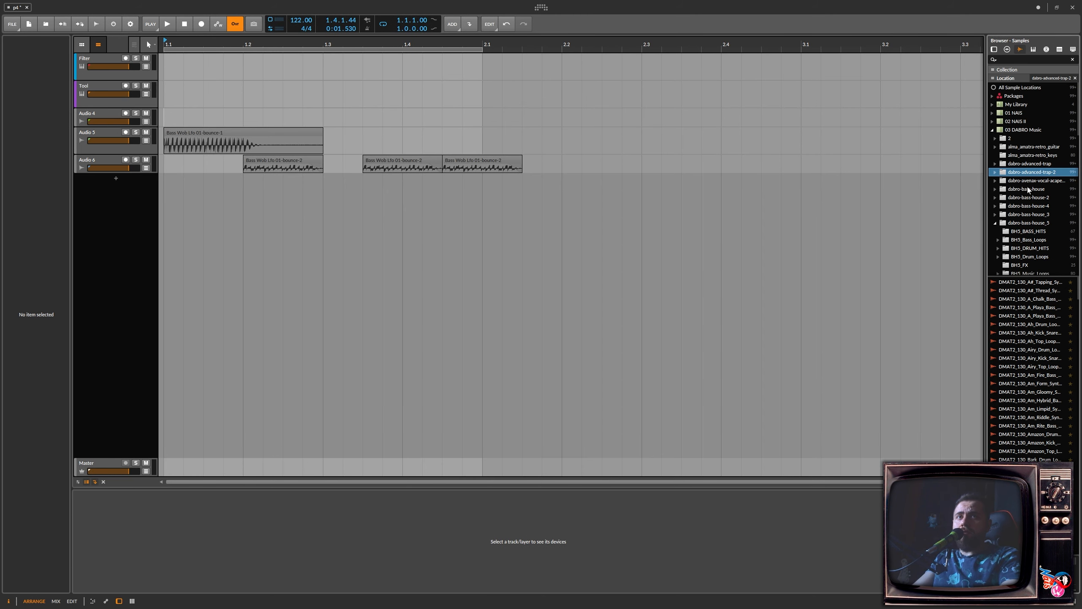
click(1030, 197)
Search the 01 NAIS sample location for "bass", select Bass_E_01.wav, and briefly check the device browser.
click(1018, 114)
click(1026, 60)
text(bass)
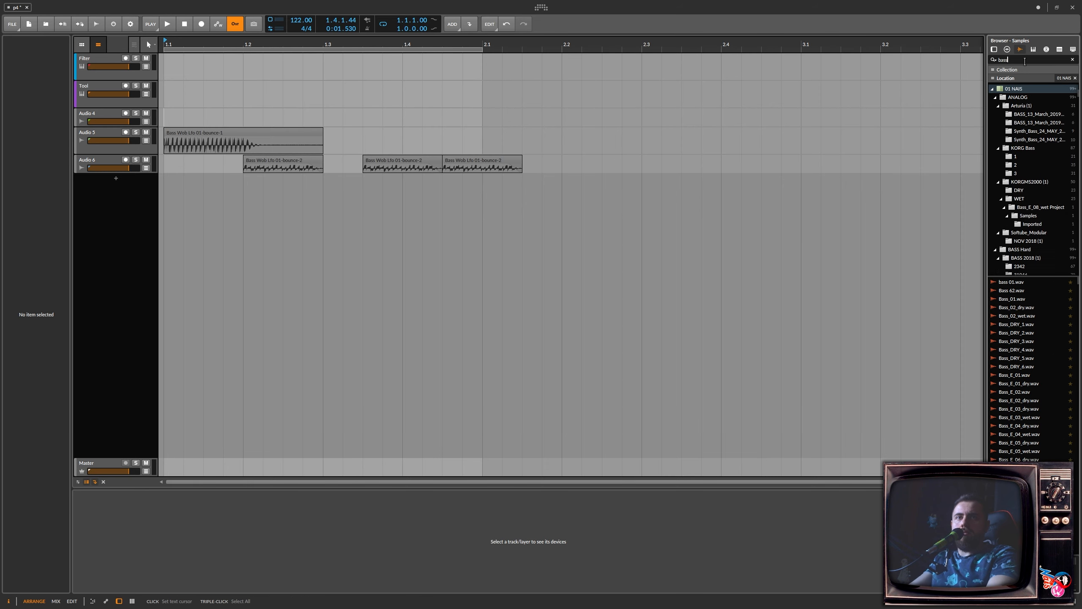
click(1023, 378)
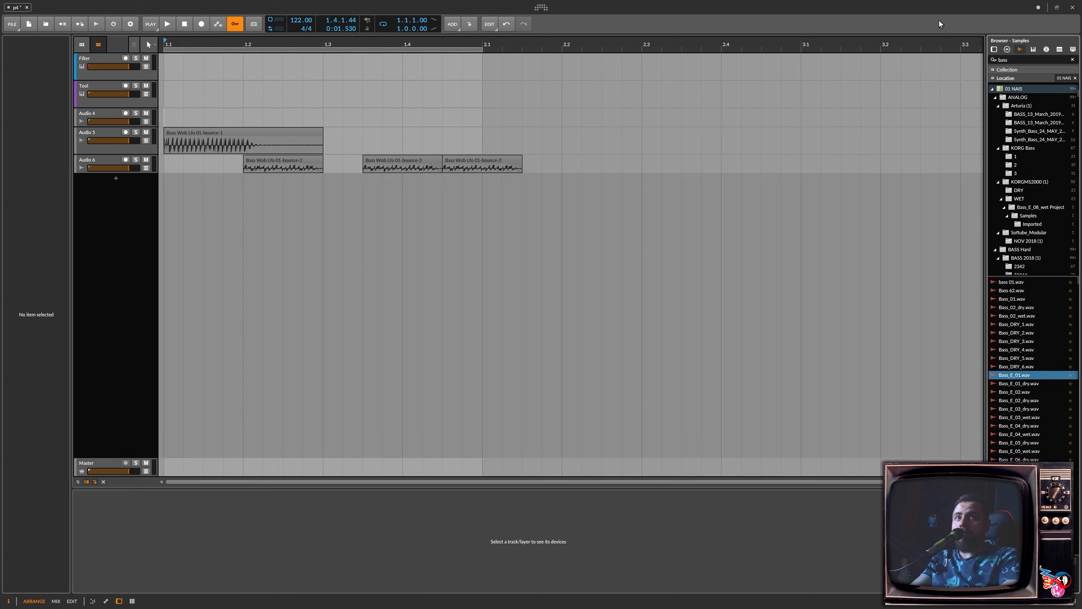
click(994, 49)
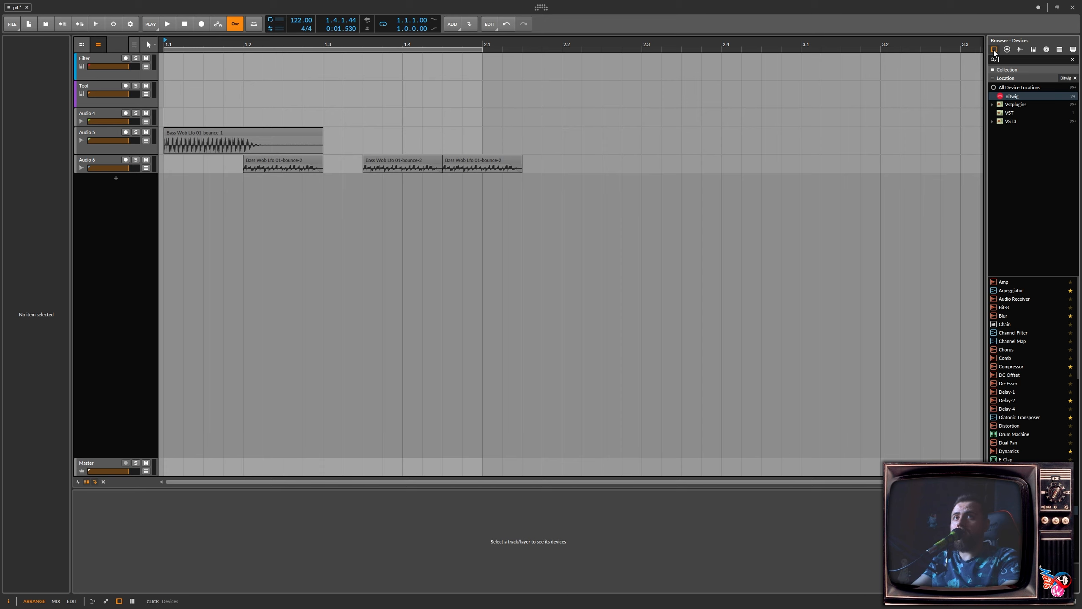
click(1021, 49)
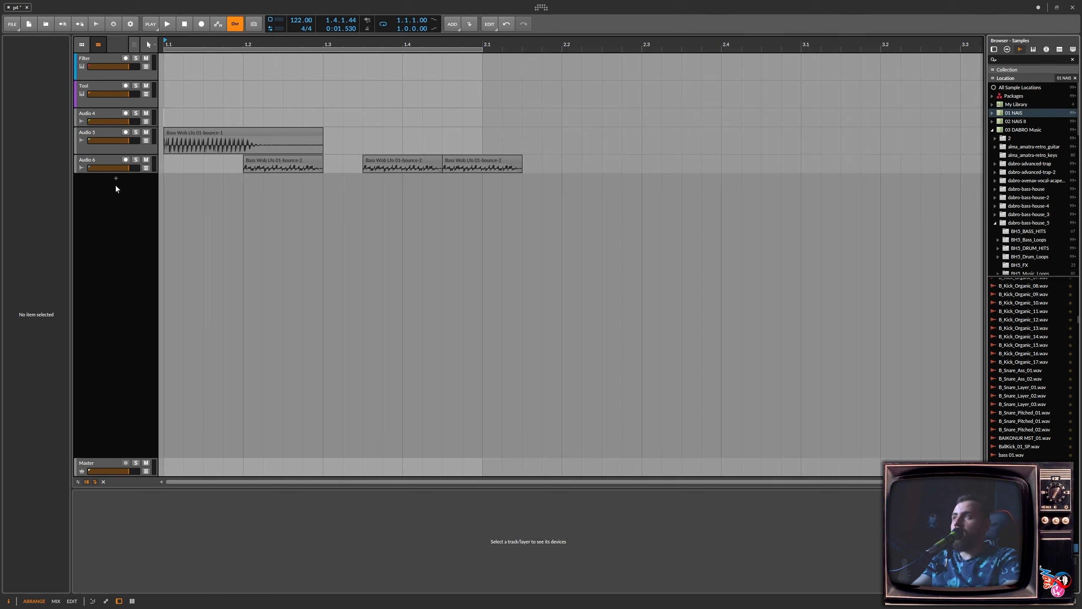
Add a new Massive X instrument track below Audio 6 by searching for "mas", and close the plug-in window.
click(116, 179)
text(mas)
key(Down)
key(Down)
key(Down)
key(Return)
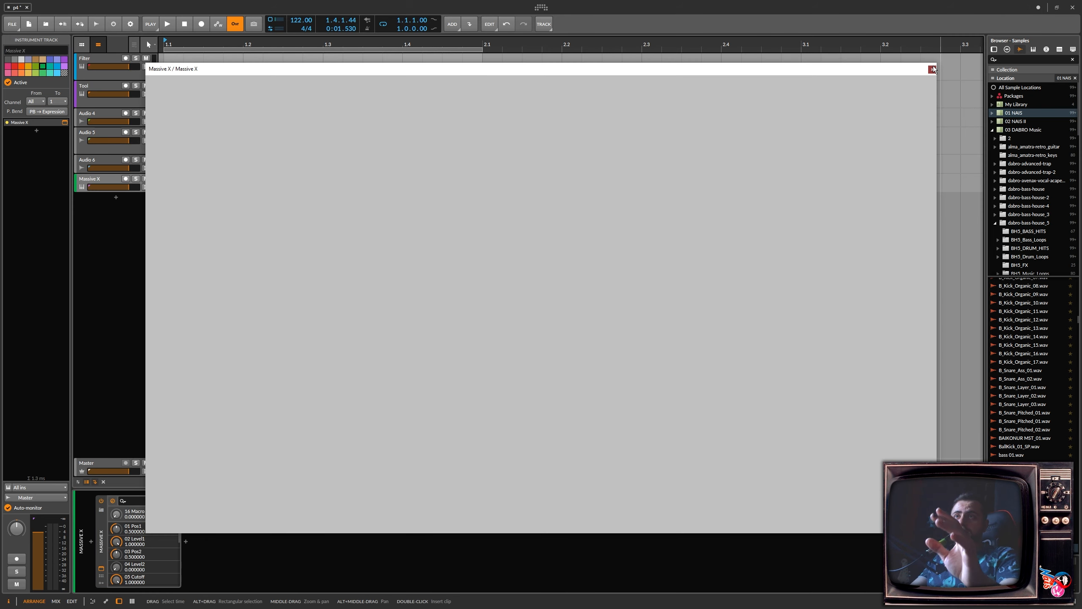
click(932, 65)
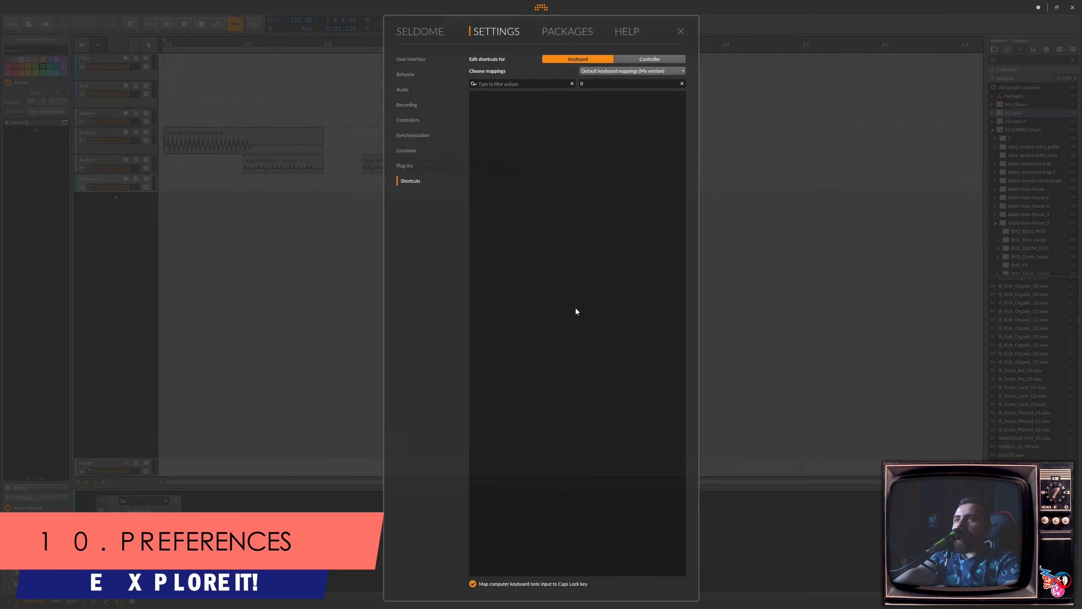
Review the Audio, User Interface and Behavior settings pages.
click(407, 91)
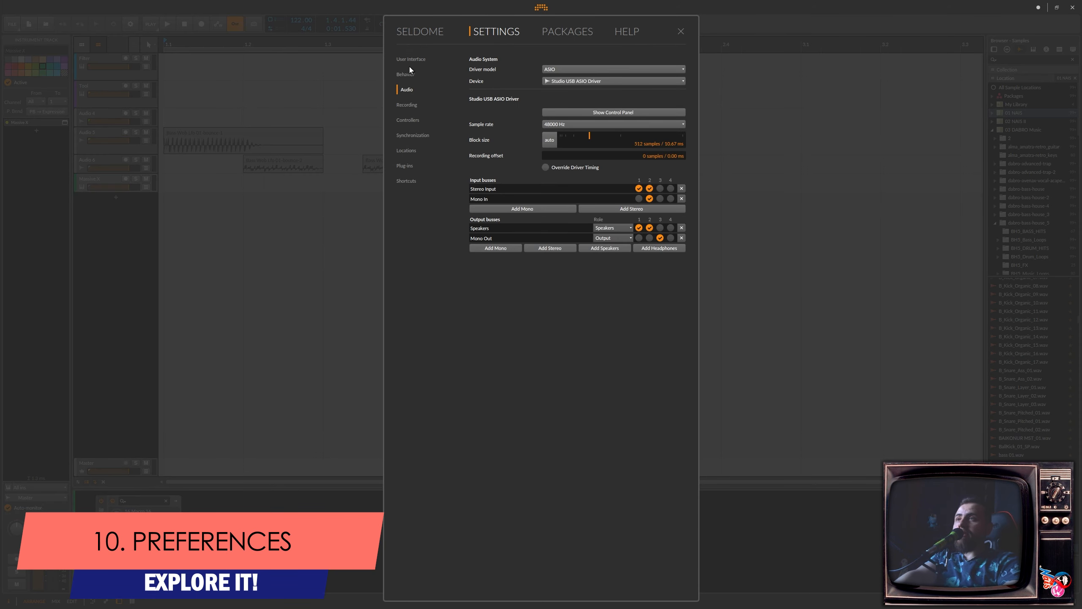
click(403, 59)
click(412, 74)
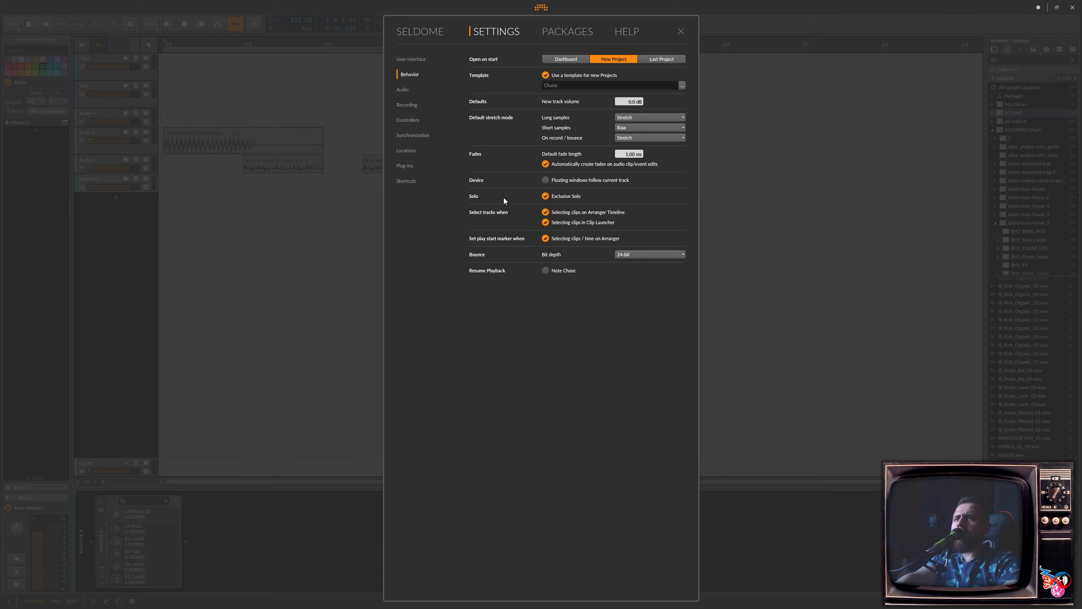
click(681, 32)
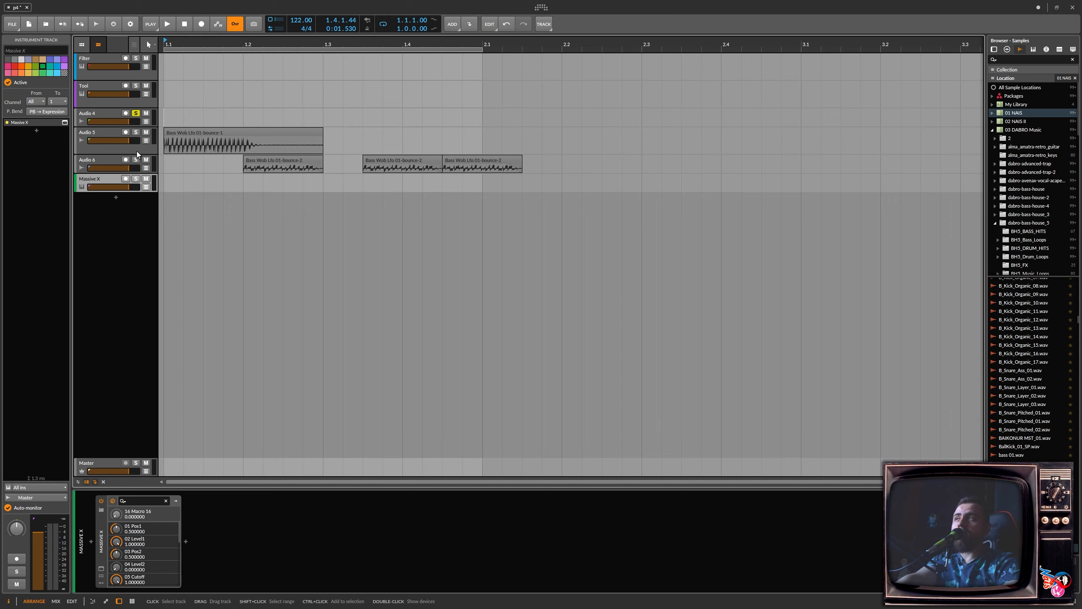
Try exclusive solo by soloing the Massive X, Audio 6 and Audio 5 tracks one after another.
click(136, 180)
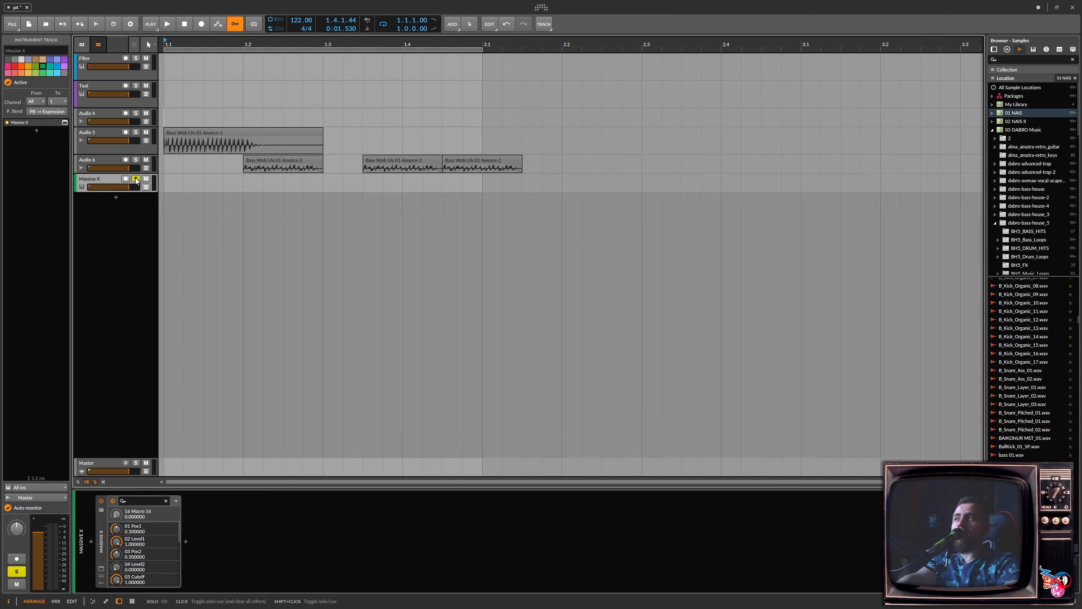
click(111, 161)
click(136, 160)
click(136, 133)
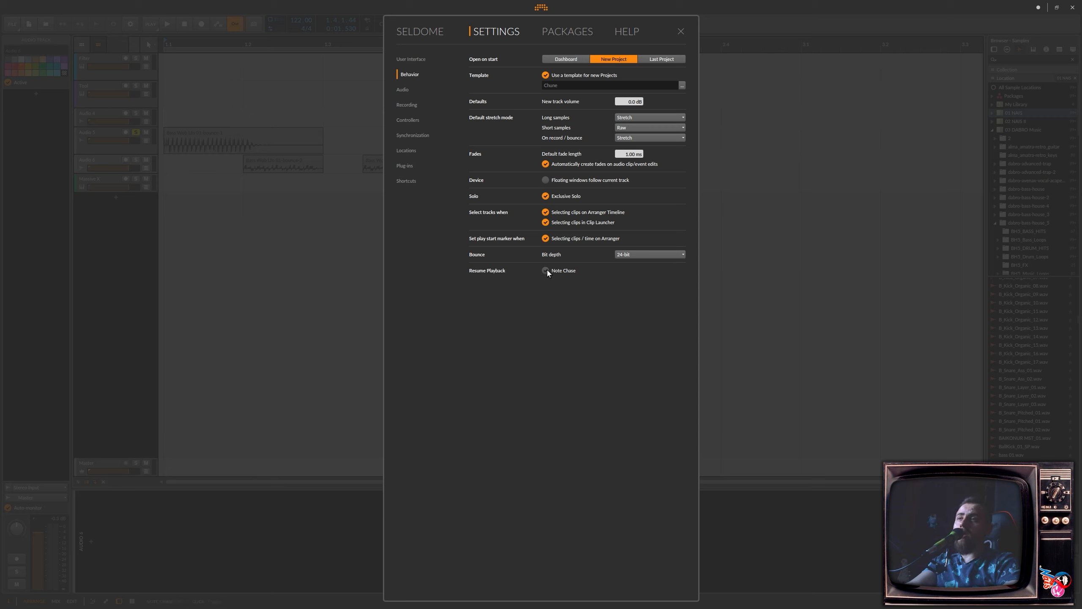
Test Note Chase by playing the Massive X clip from the middle of its second note, and recheck the Behavior settings.
click(681, 31)
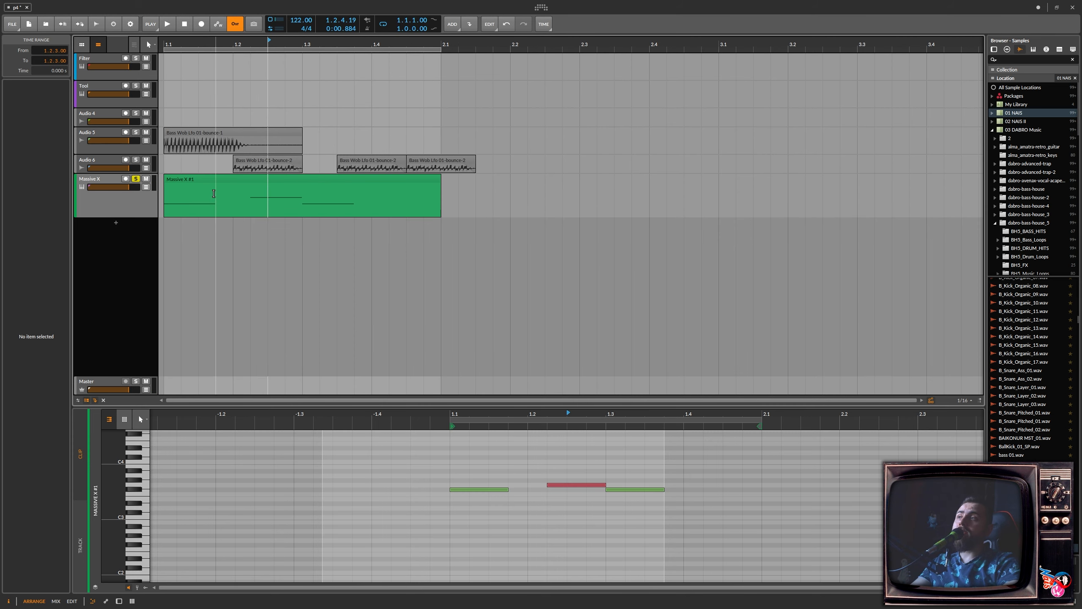
scroll(214, 194, up, 2)
key(space)
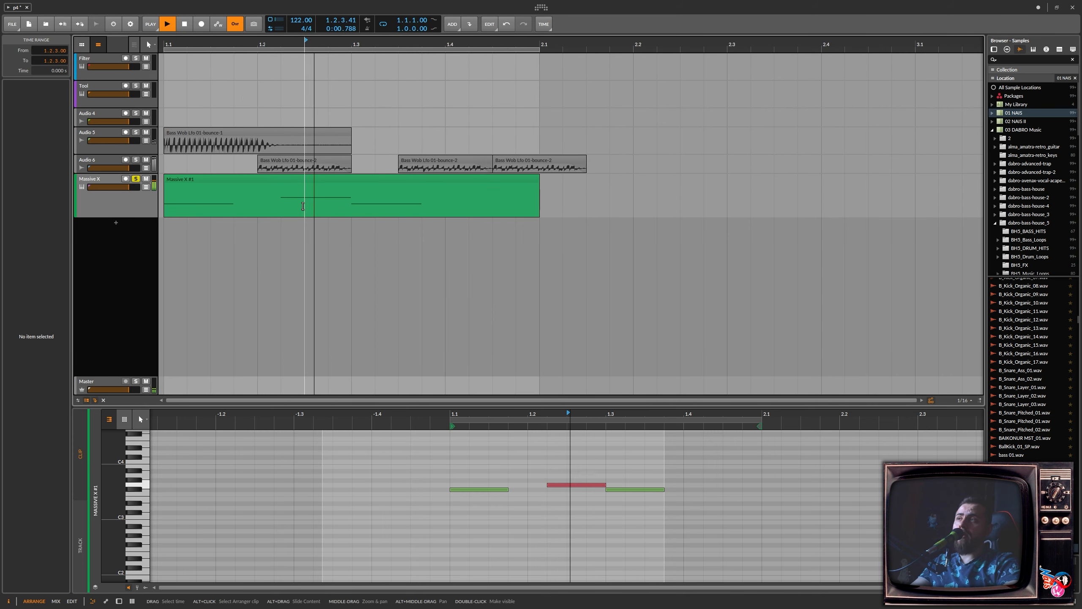
key(space)
click(281, 208)
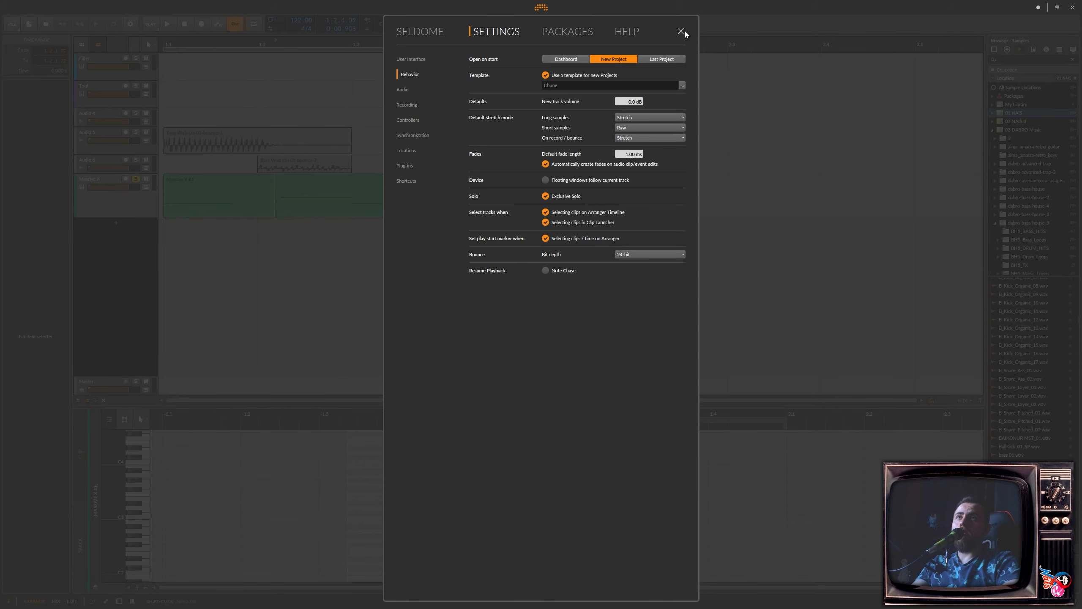
click(685, 32)
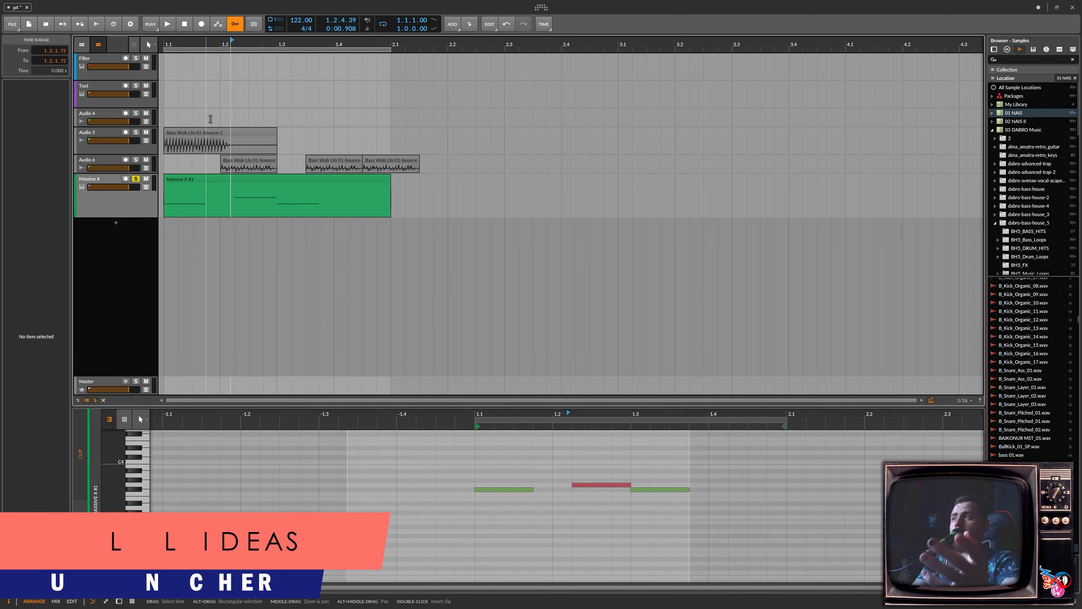
Turn off solo on Massive X and copy its arranger clip into the track's Scene 1 launcher slot.
click(136, 179)
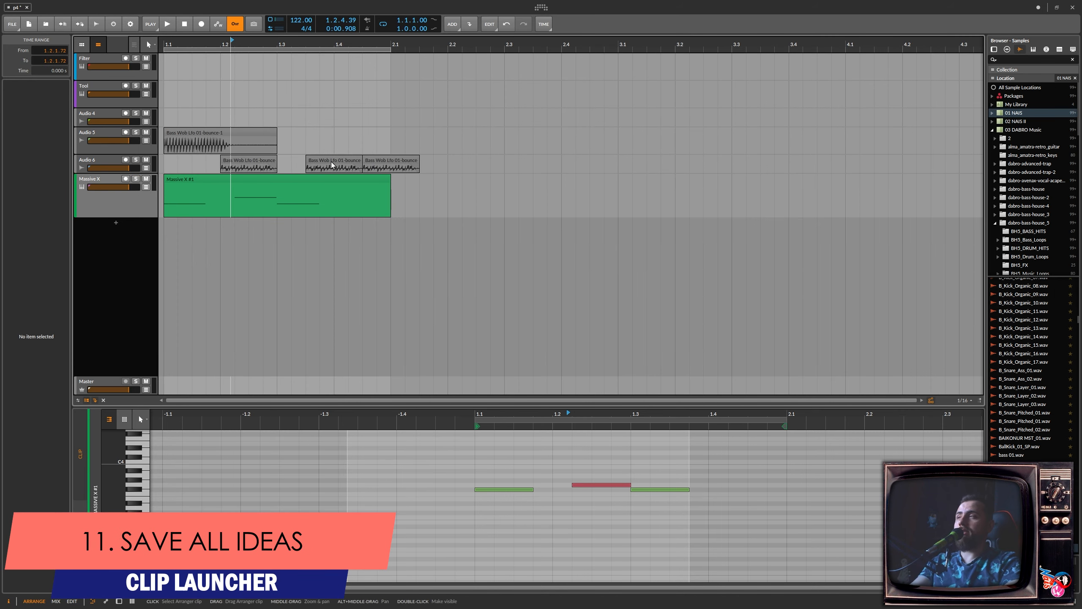
key(l)
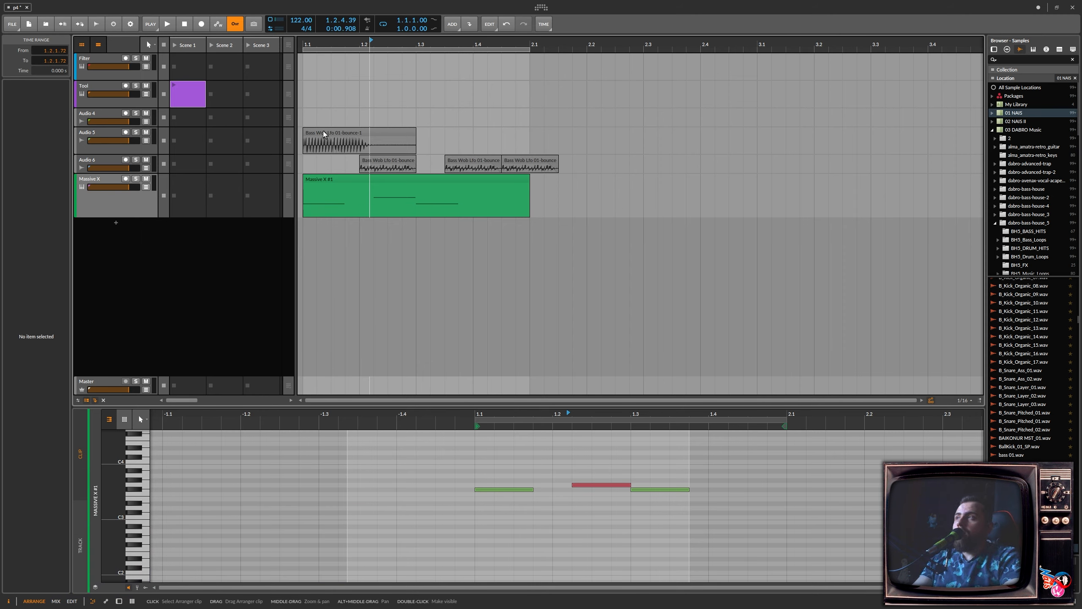
click(339, 181)
drag(347, 179, 187, 195)
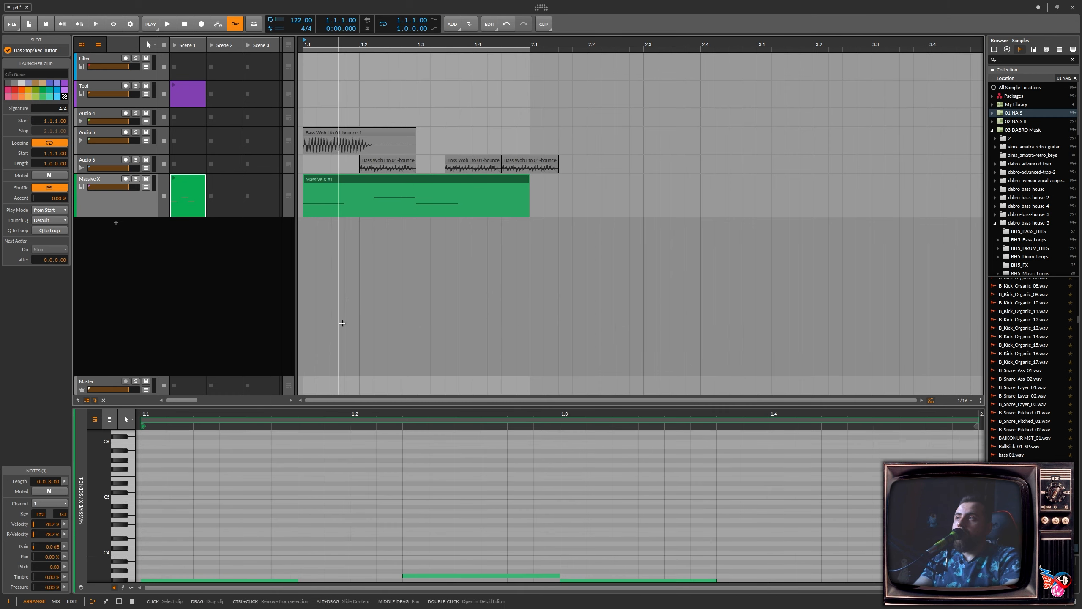
Bounce the Massive X arranger clip to a new audio track, pre-fader at 24-bit.
click(366, 179)
key(ctrl+b)
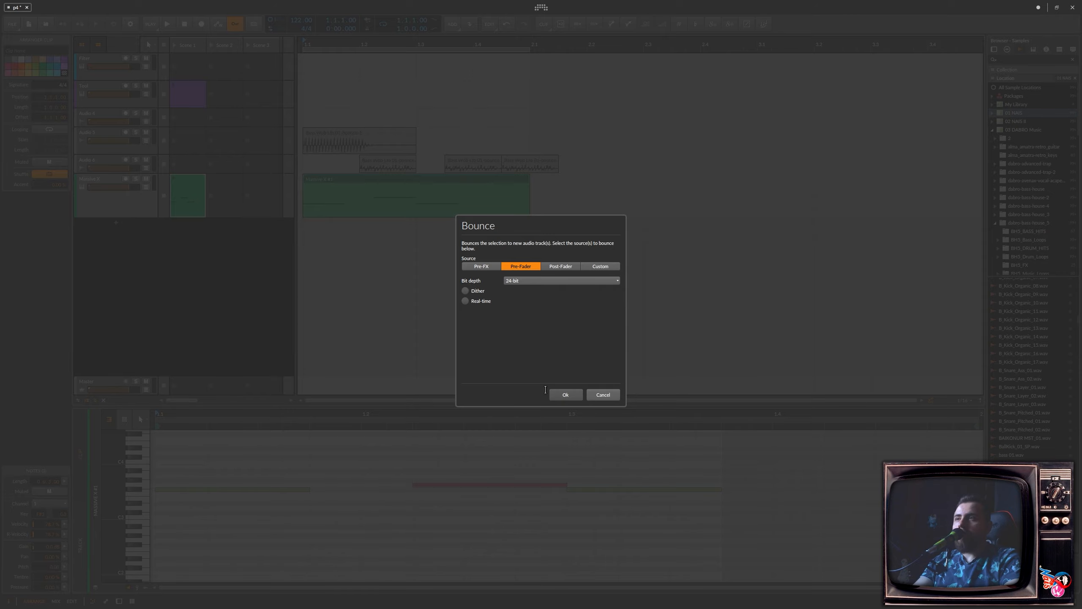
click(559, 394)
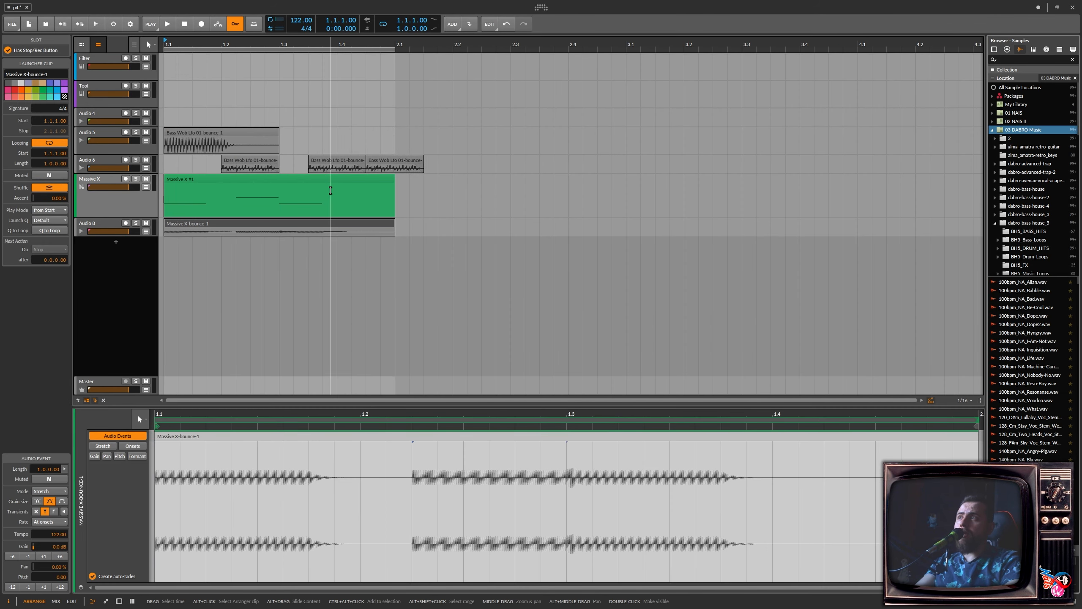
Copy the Massive X bounce clip from the Scene 2 launcher slot to bar 5 of the Massive X track in the arranger.
scroll(265, 171, down, 3)
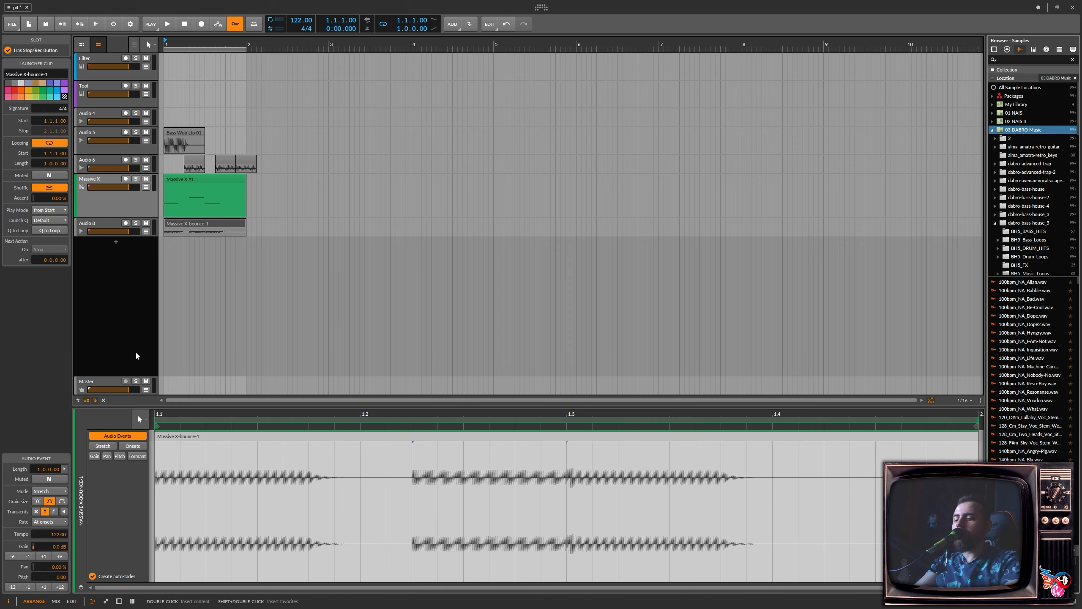
key(Tab)
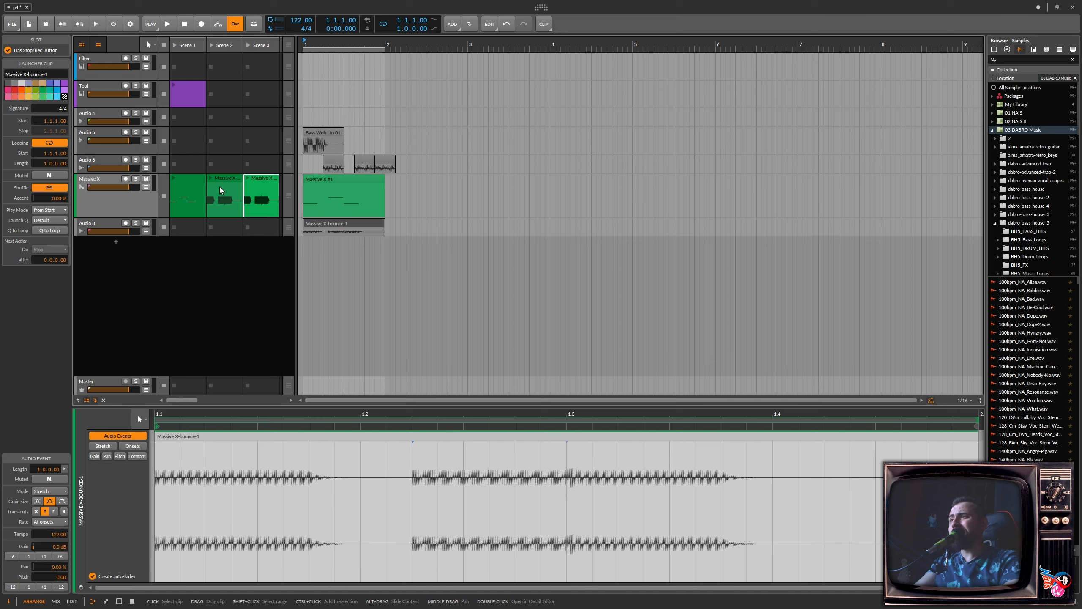
drag(225, 176, 651, 188)
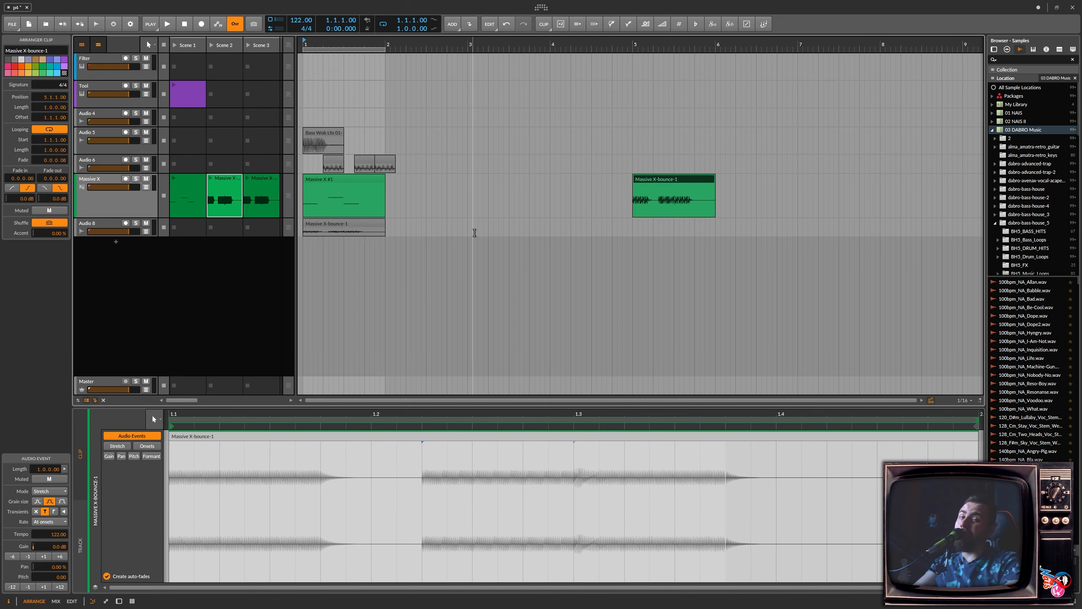
key(Tab)
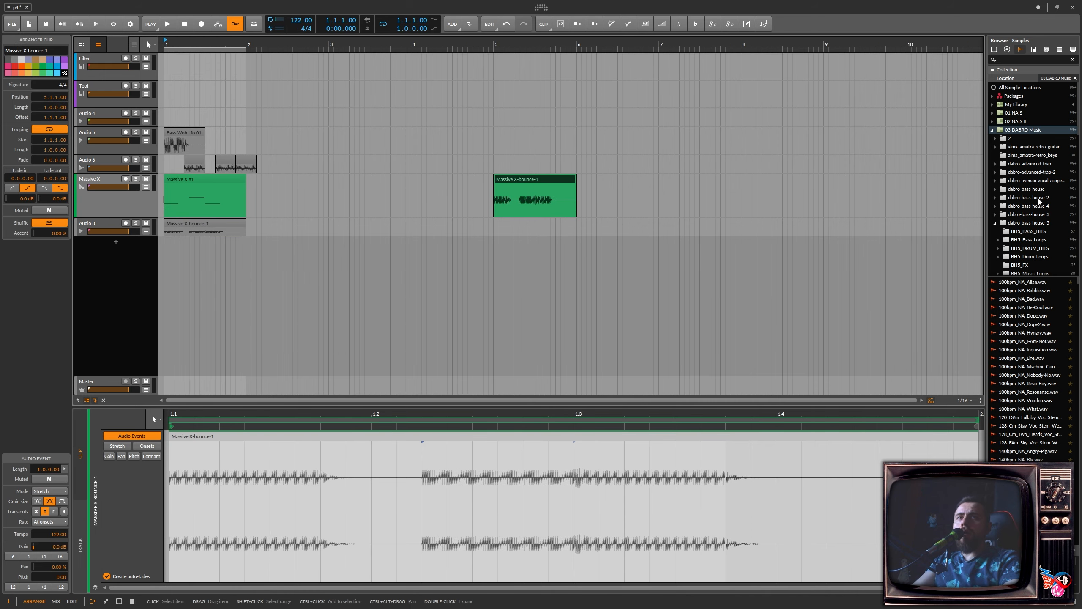
Add BH2_122_Dm_Lyr_Synth.wav from the dabro-bass-house-2 folder to the Scene 2 launcher slot of Audio 6.
click(1040, 200)
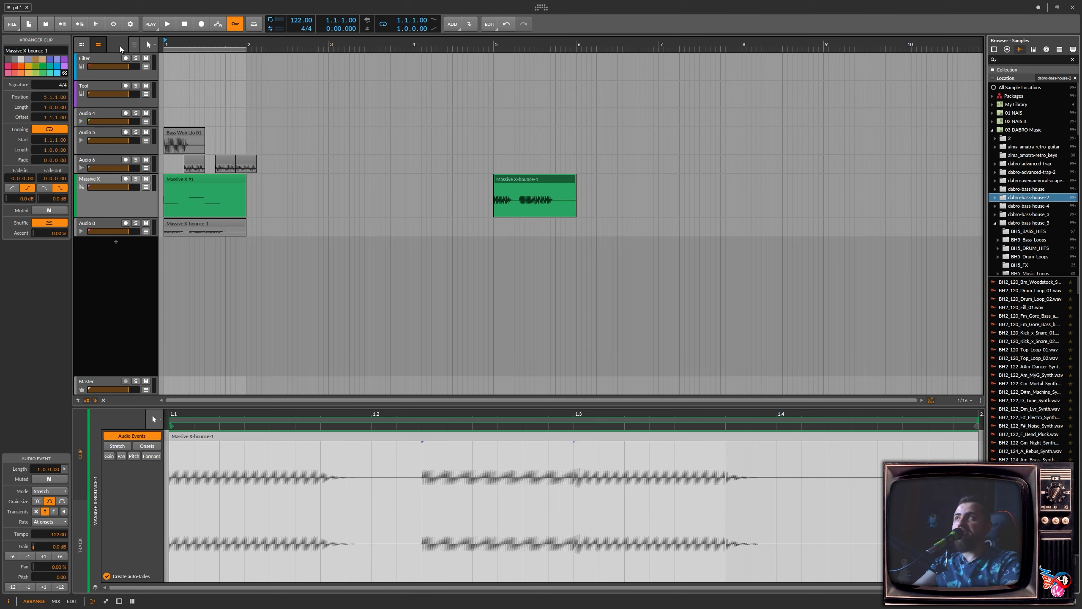
click(82, 44)
drag(1029, 408, 225, 164)
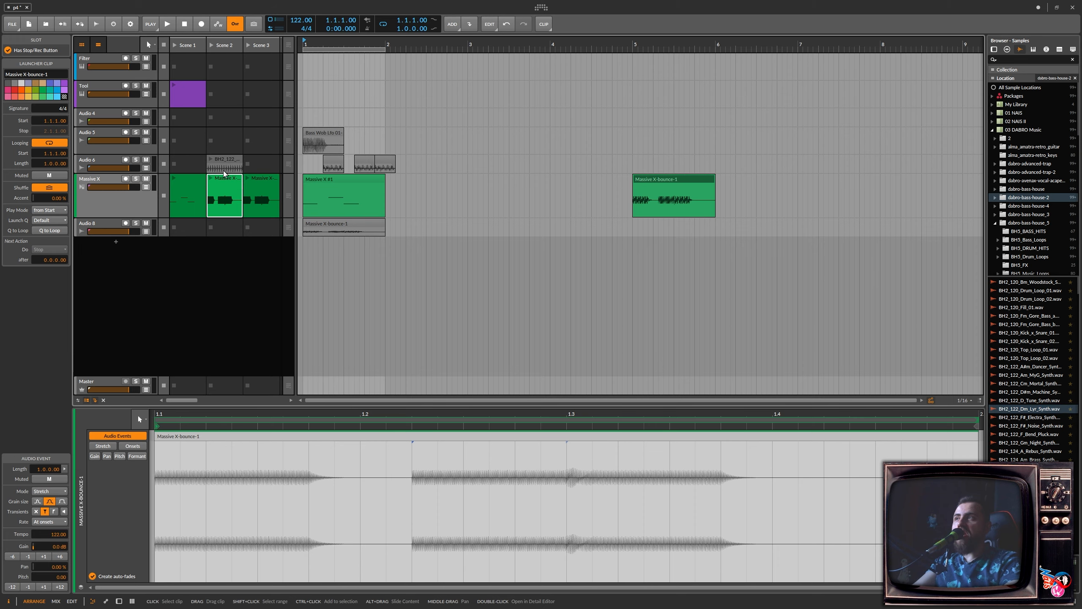